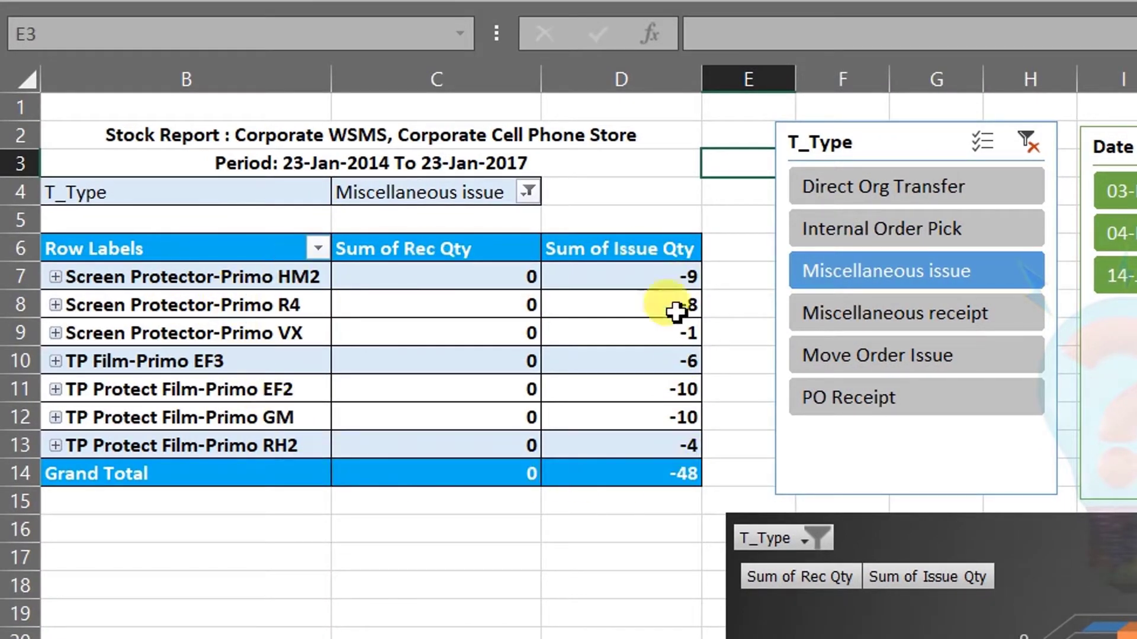
- Filter the report by TP Film-Primo EF3, by Screen Protector-Primo R4, and by Miscellaneous receipt for that item, and clear the Description filter
mouse_move(518, 377)
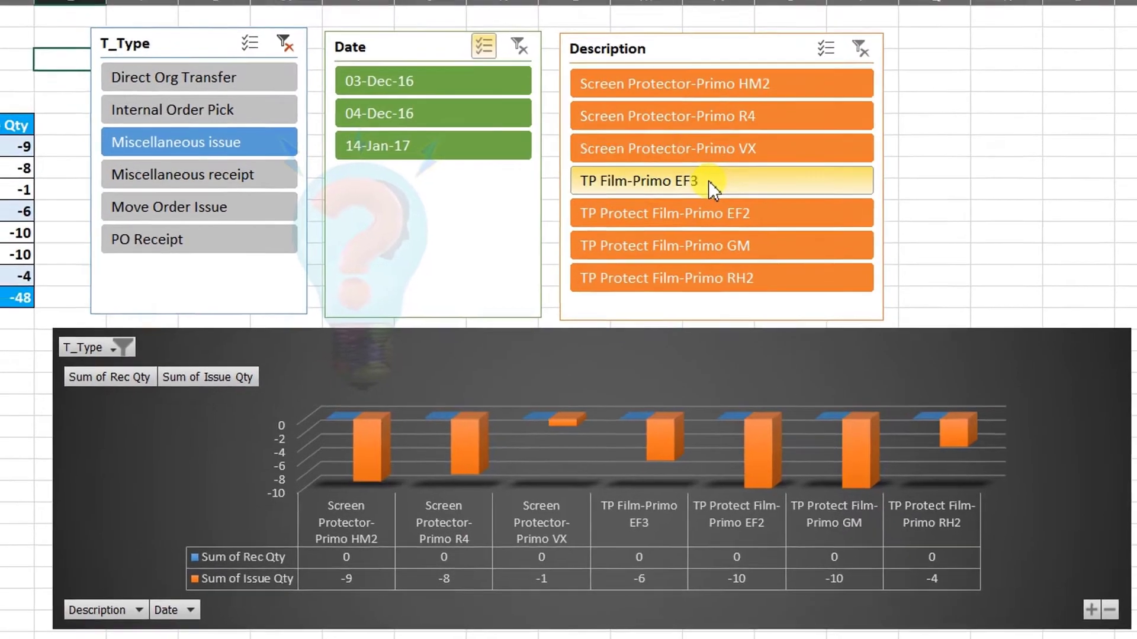
left_click(691, 162)
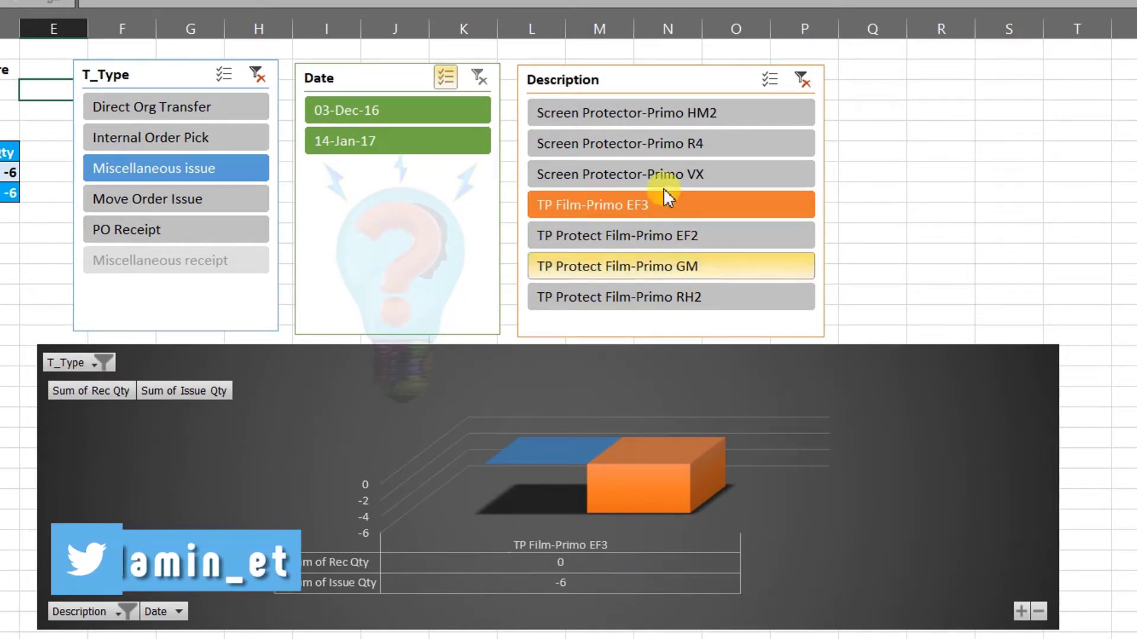
left_click(675, 147)
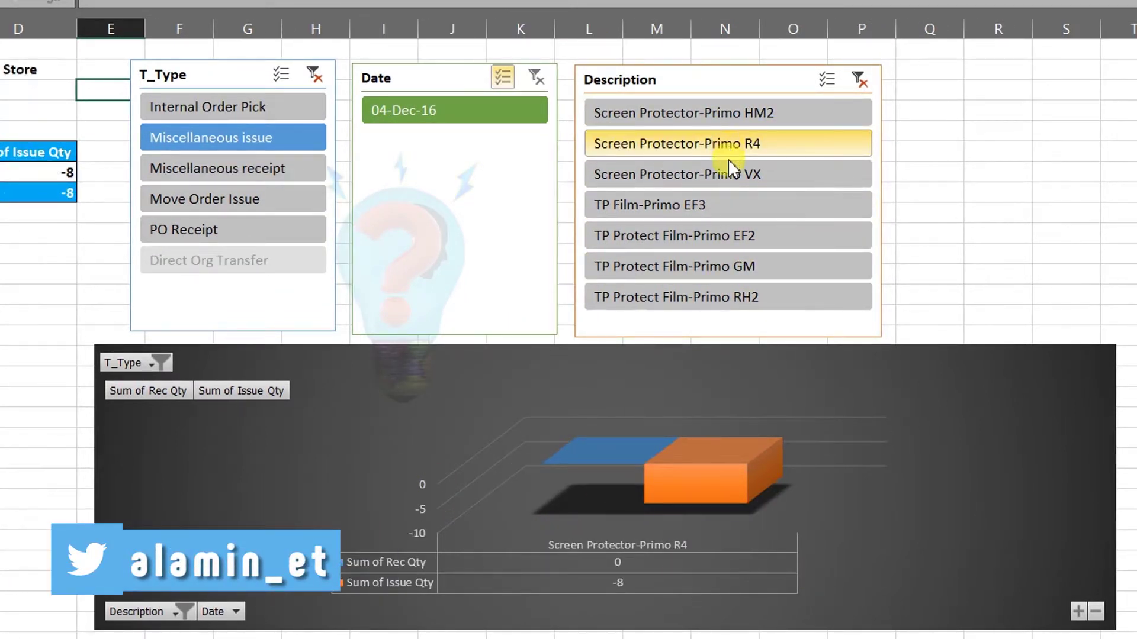
left_click(204, 171)
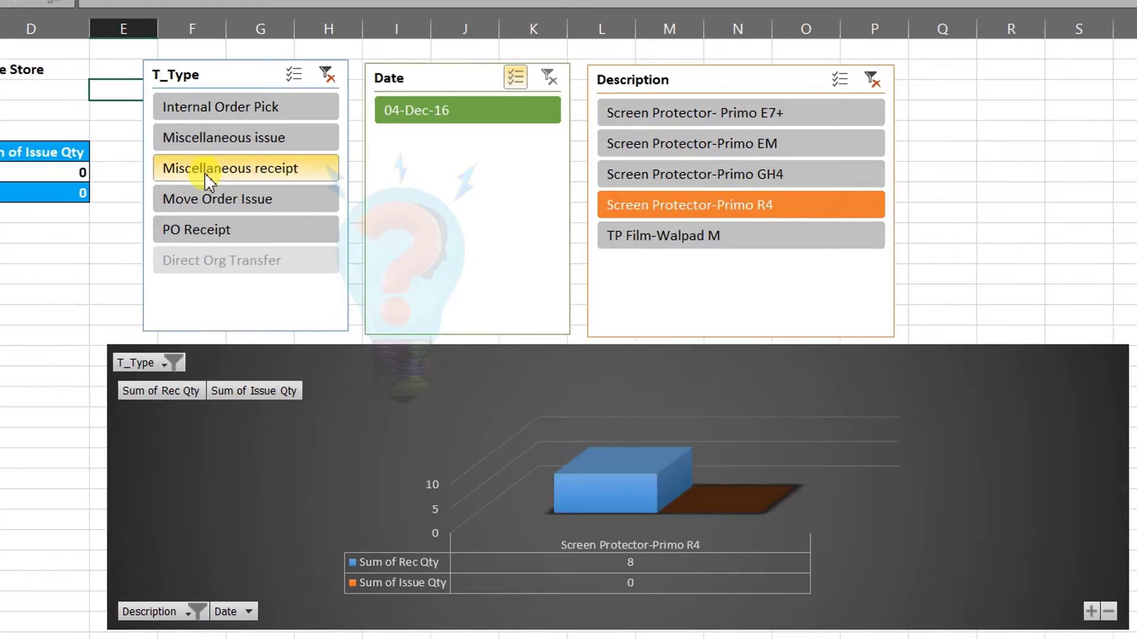
left_click(872, 78)
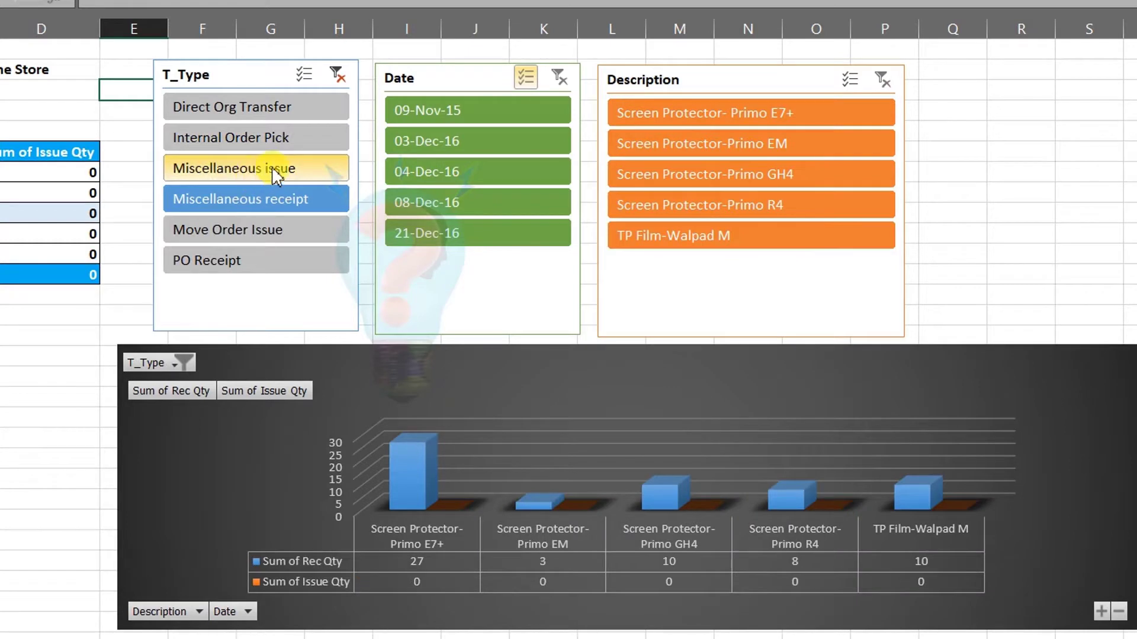
- Filter the report by transaction type, one at a time: Miscellaneous issue, Miscellaneous receipt, PO Receipt and Move Order Issue
left_click(264, 168)
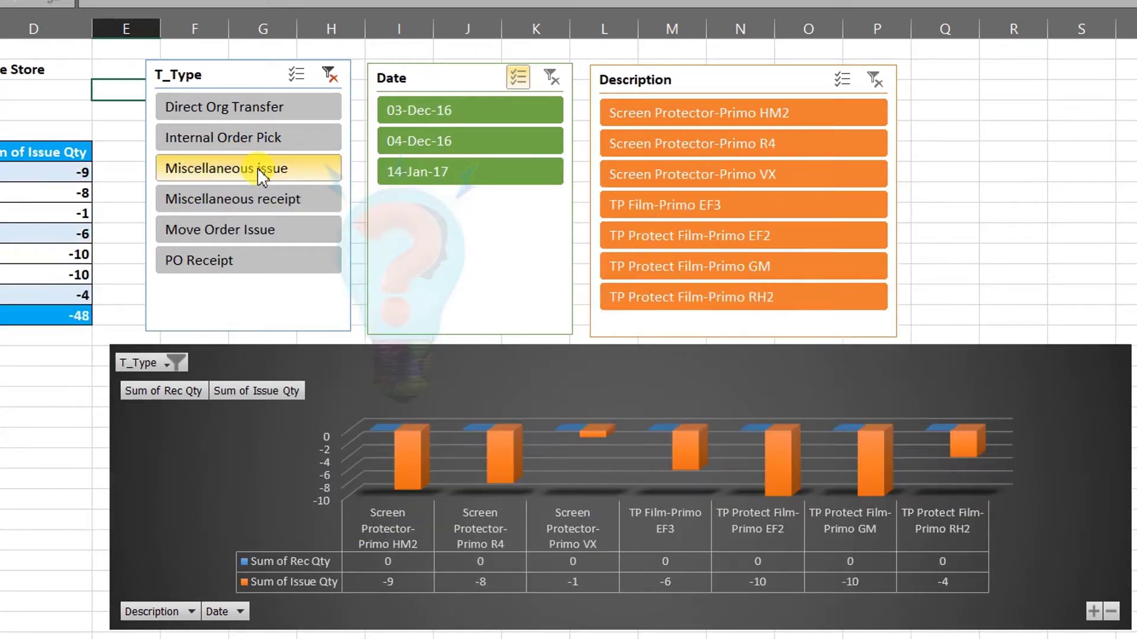
left_click(256, 201)
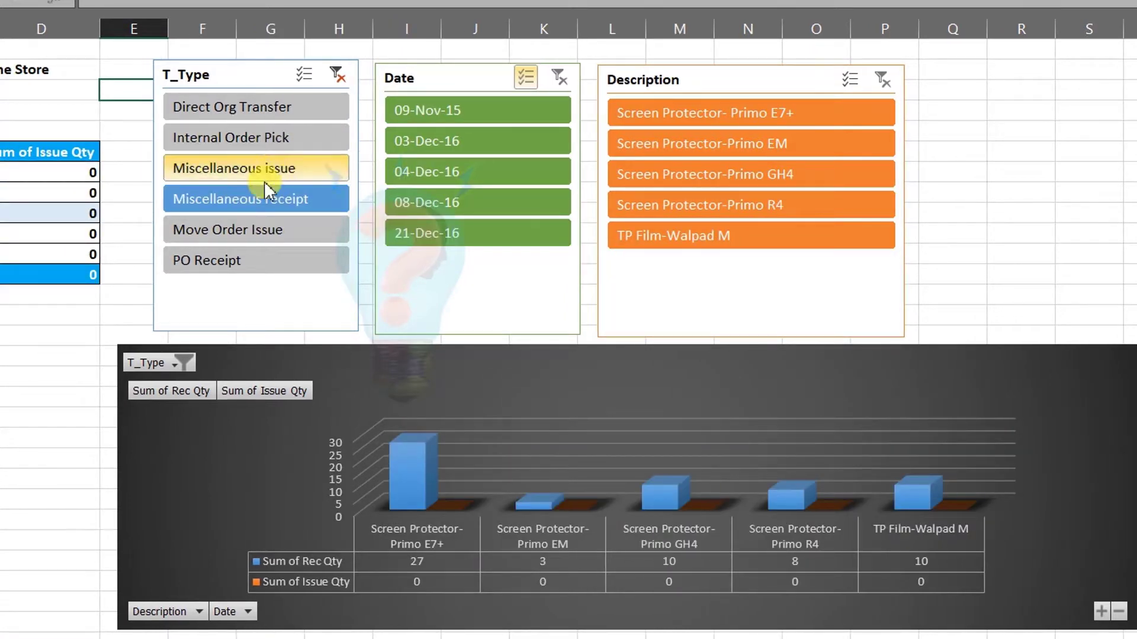
left_click(240, 262)
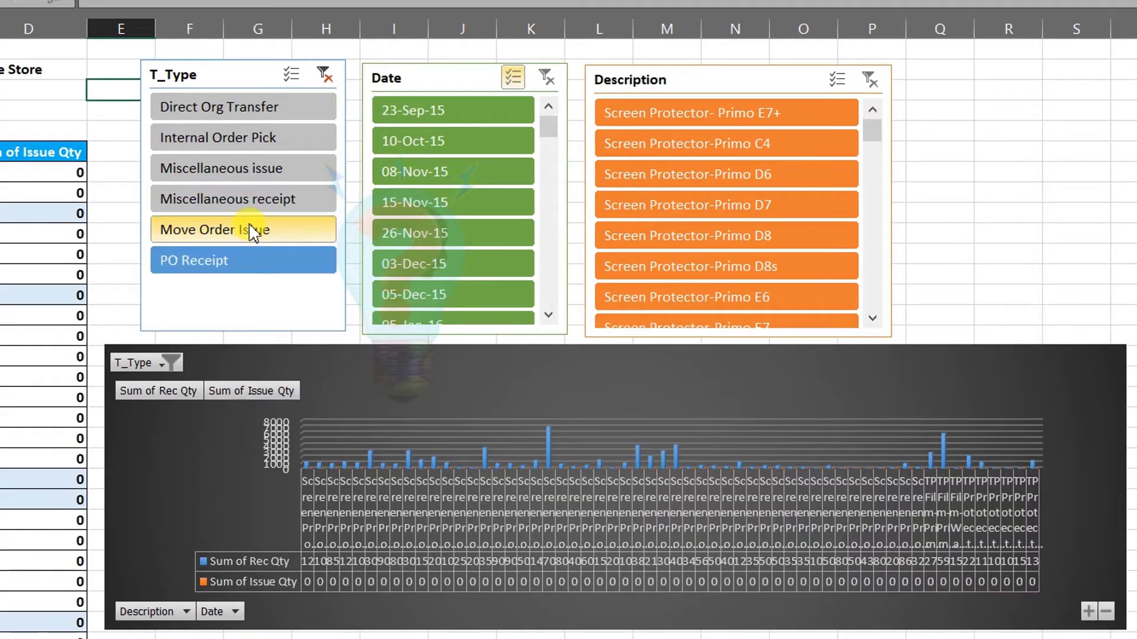
left_click(253, 231)
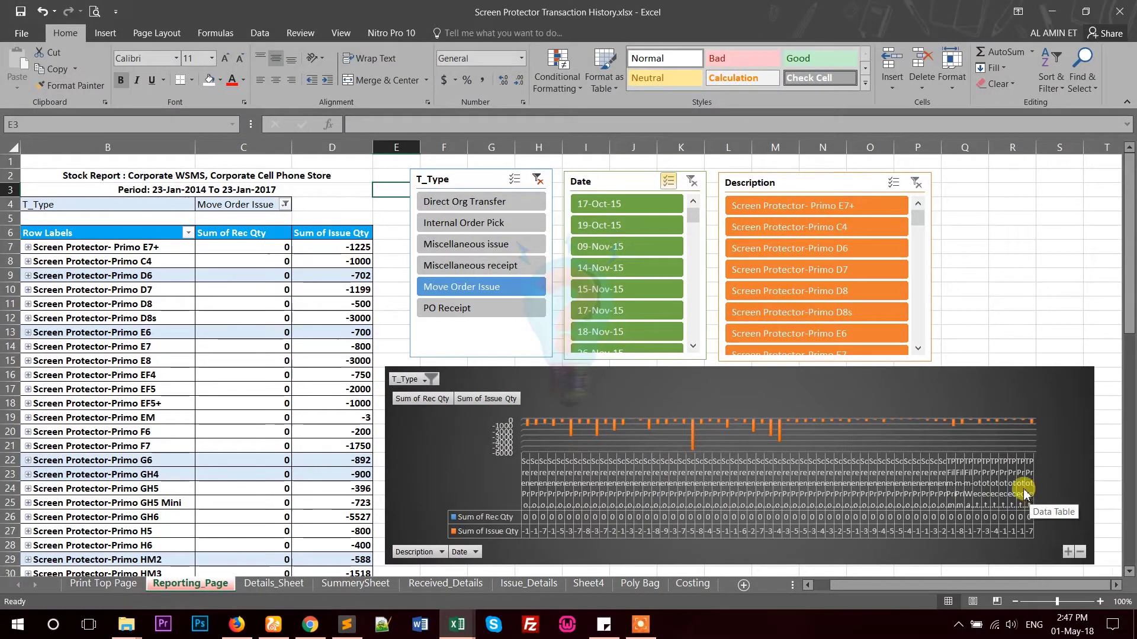
- Filter the report to Miscellaneous issue transactions and exclude the date 14-Jan-17
left_click(470, 244)
left_click(610, 251)
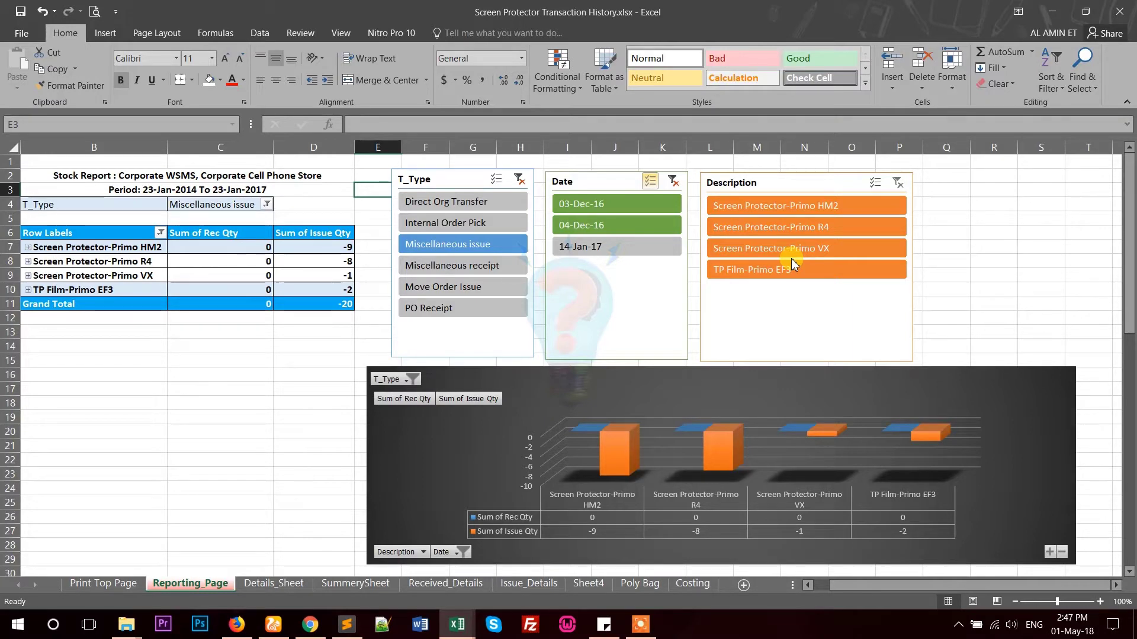
- Examine the rows and columns of the source transactions on Details_Sheet and return to Reporting_Page
left_click(256, 585)
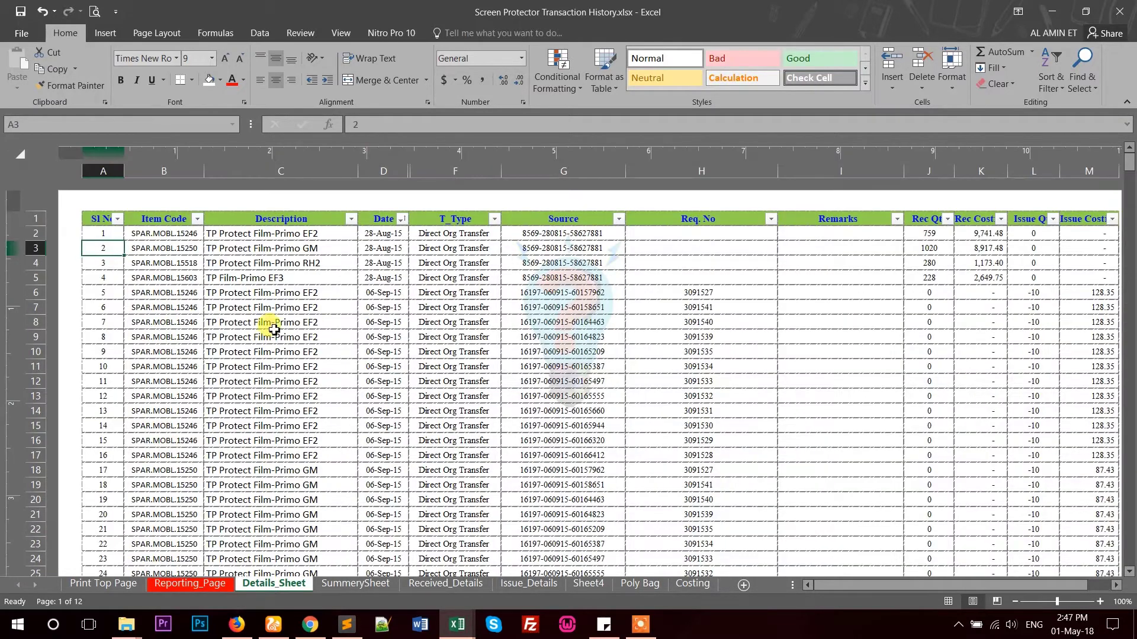
left_click(169, 260)
scroll(406, 342, "down", 3)
scroll(414, 365, "up", 3)
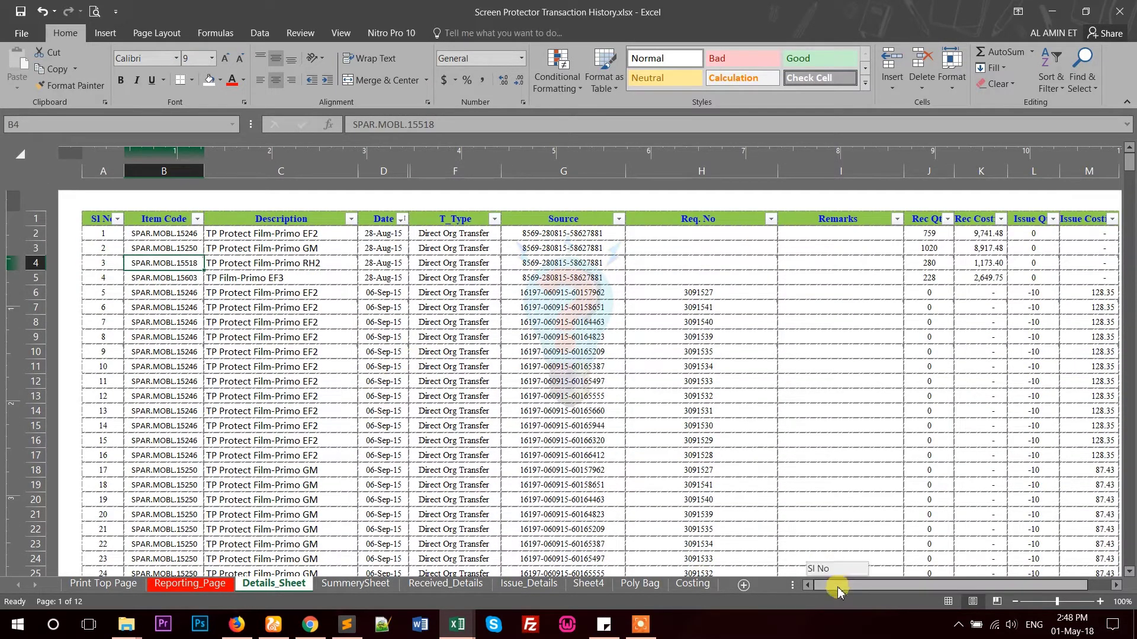
left_click_drag(847, 585, 891, 592)
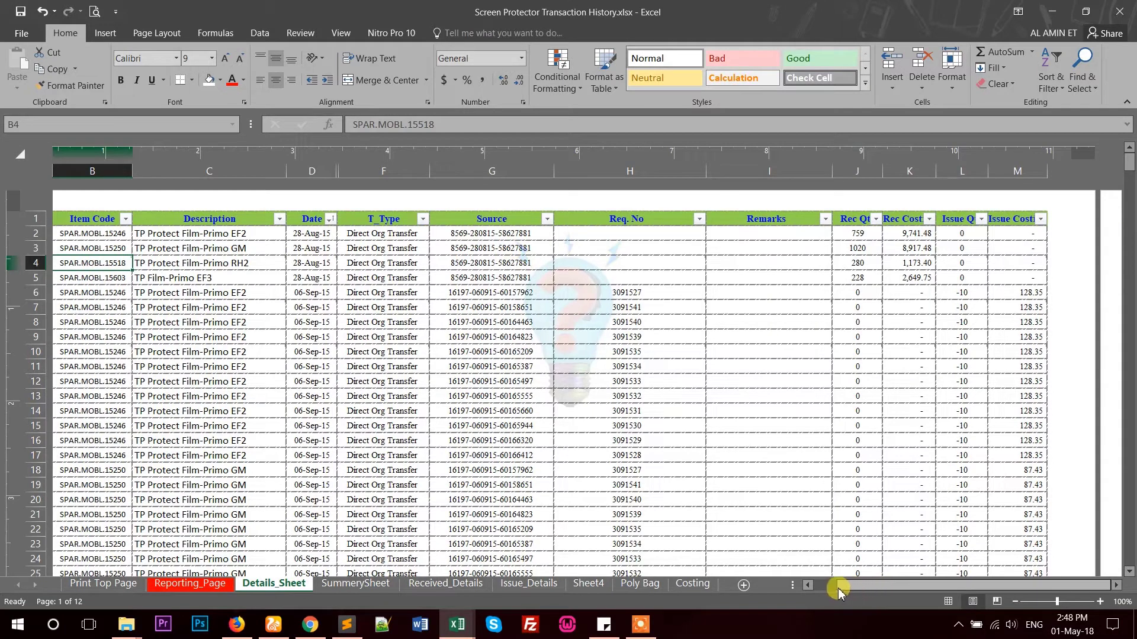
left_click_drag(851, 585, 810, 587)
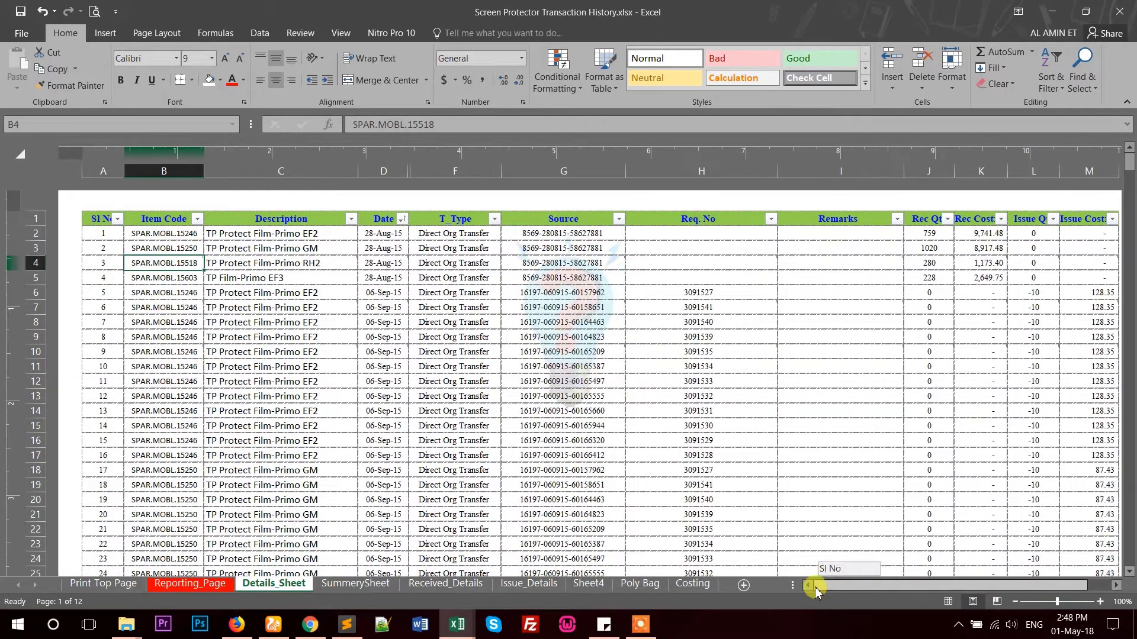
left_click(191, 588)
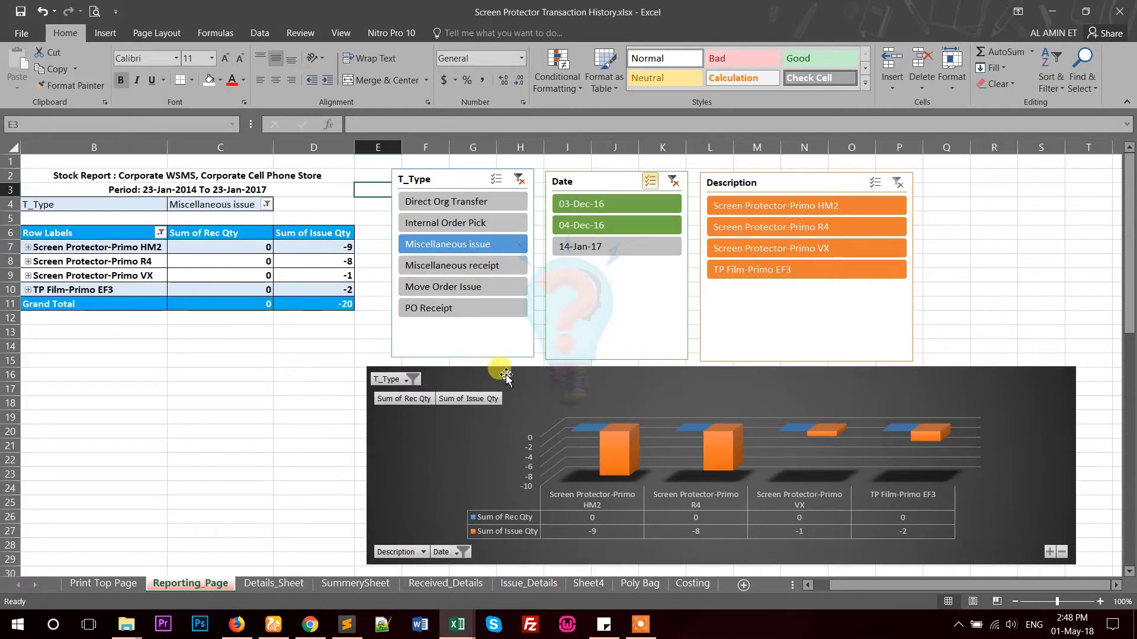
scroll(520, 372, "down", 1)
scroll(296, 362, "up", 1)
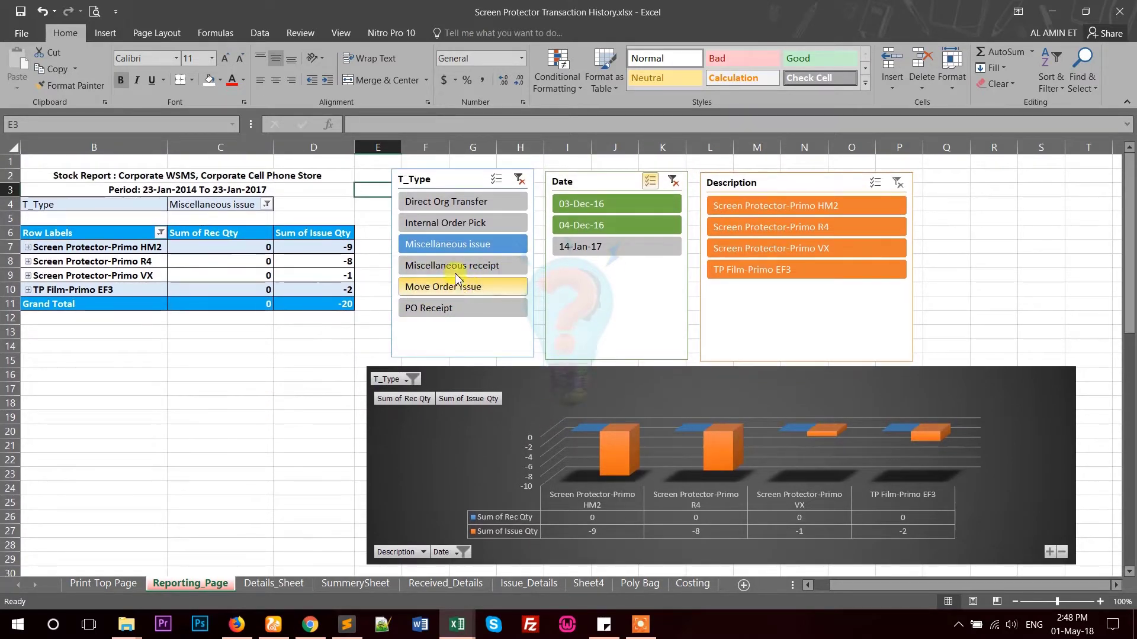
- Filter the report to Internal Order Pick, switch it to Miscellaneous receipt without 04-Dec-16, and clear the Date filter
left_click(478, 229)
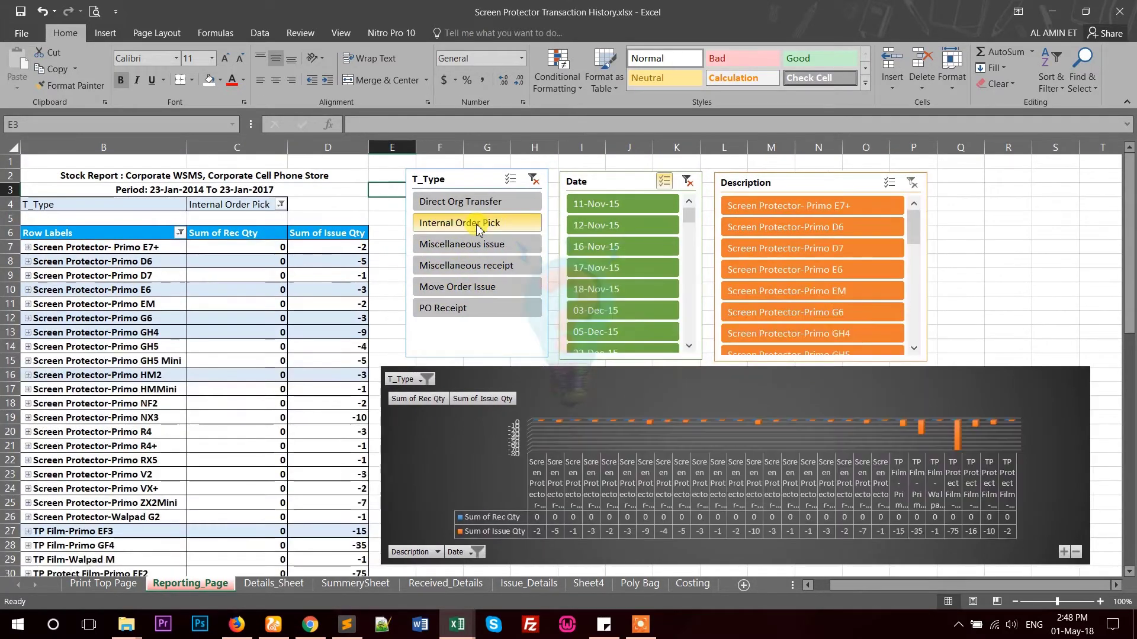
left_click(470, 269)
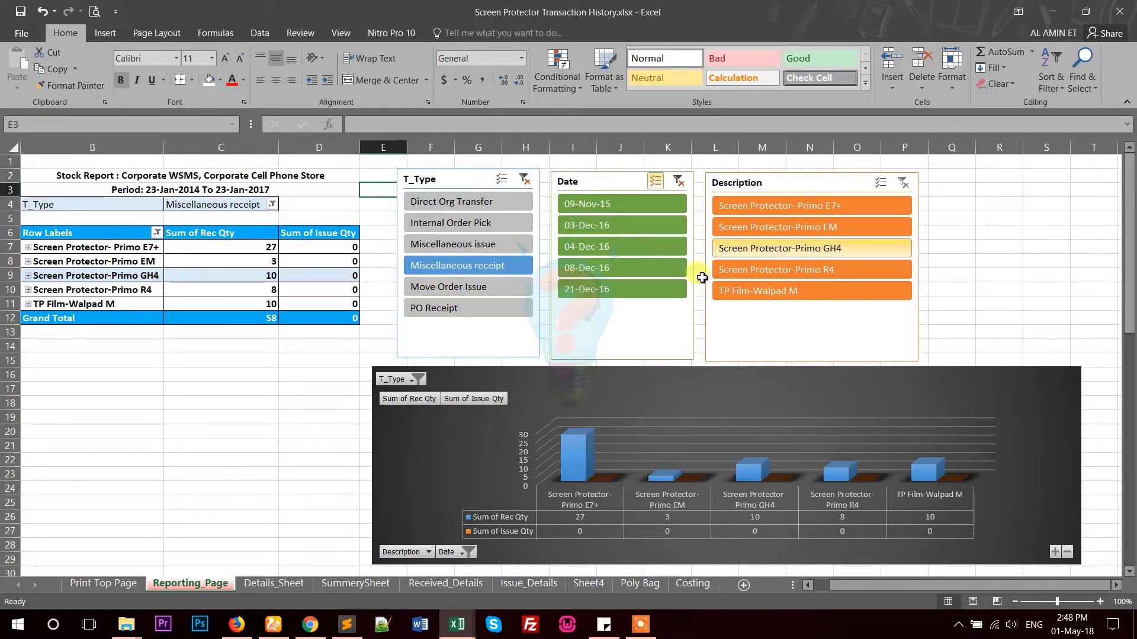
left_click(654, 248)
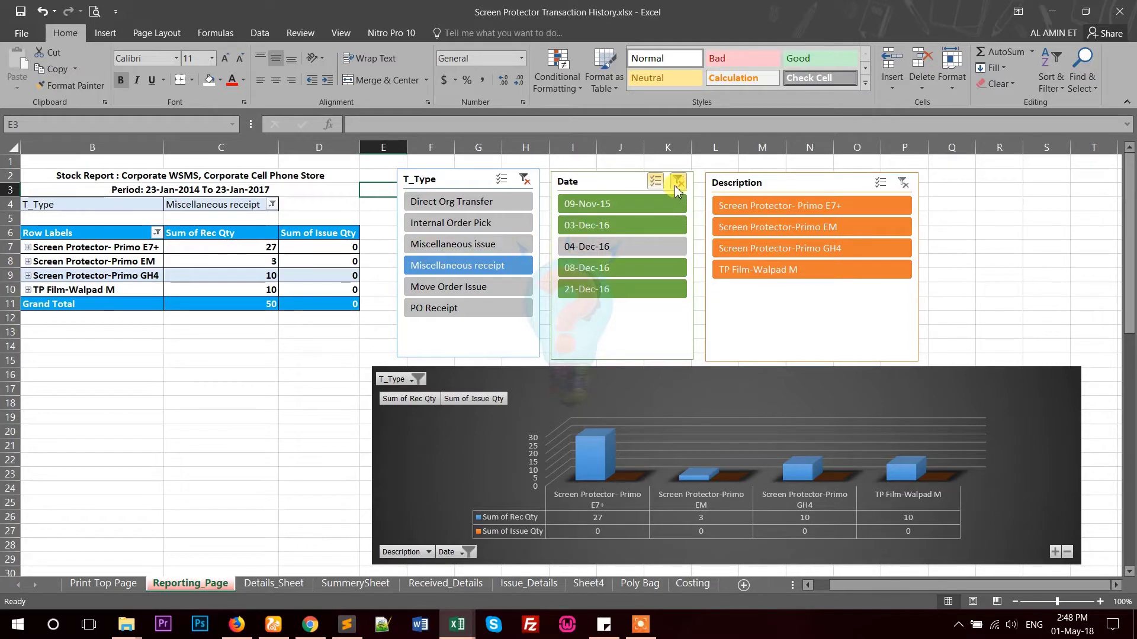
left_click(678, 181)
- Filter the report to Internal Order Pick transactions, exclude the date 16-Nov-15, and clear the Date filter
left_click(503, 224)
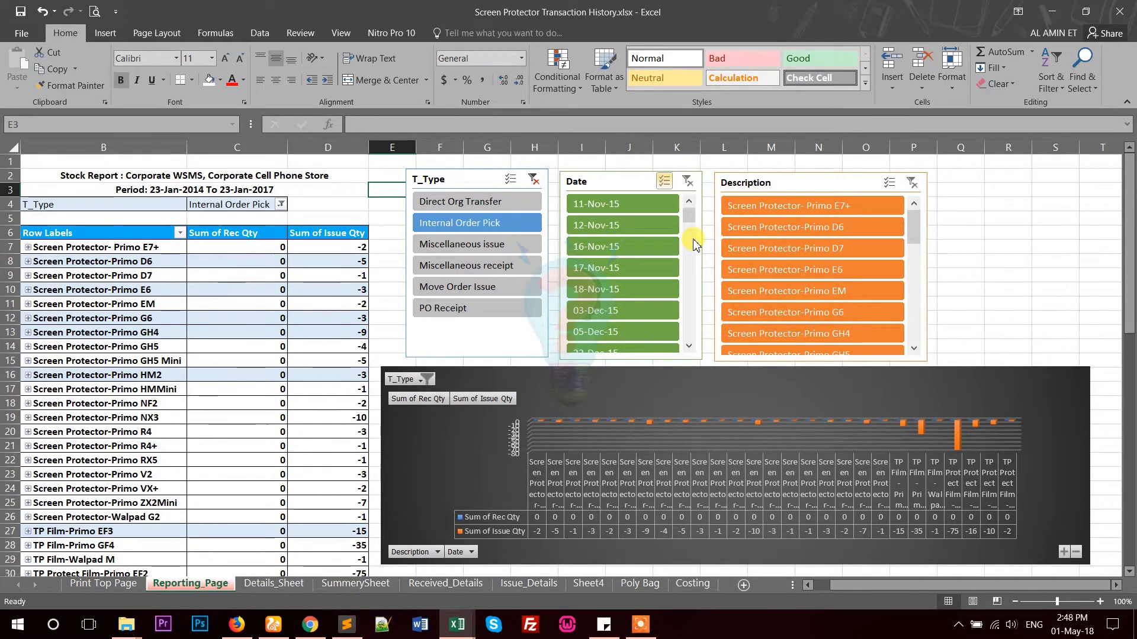
left_click(644, 253)
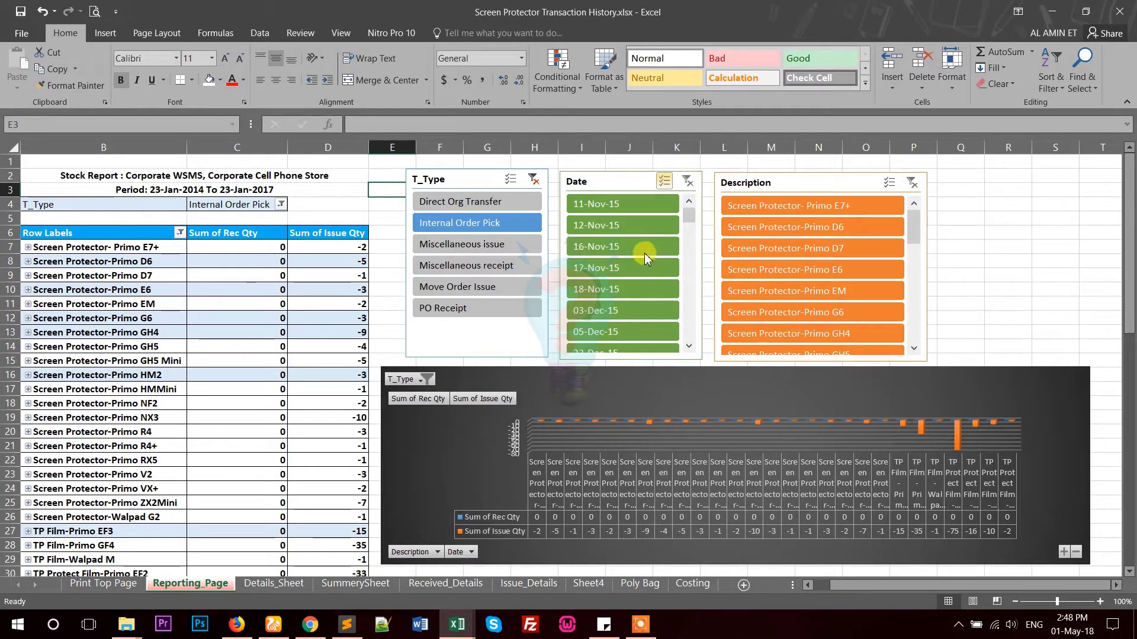
left_click(685, 183)
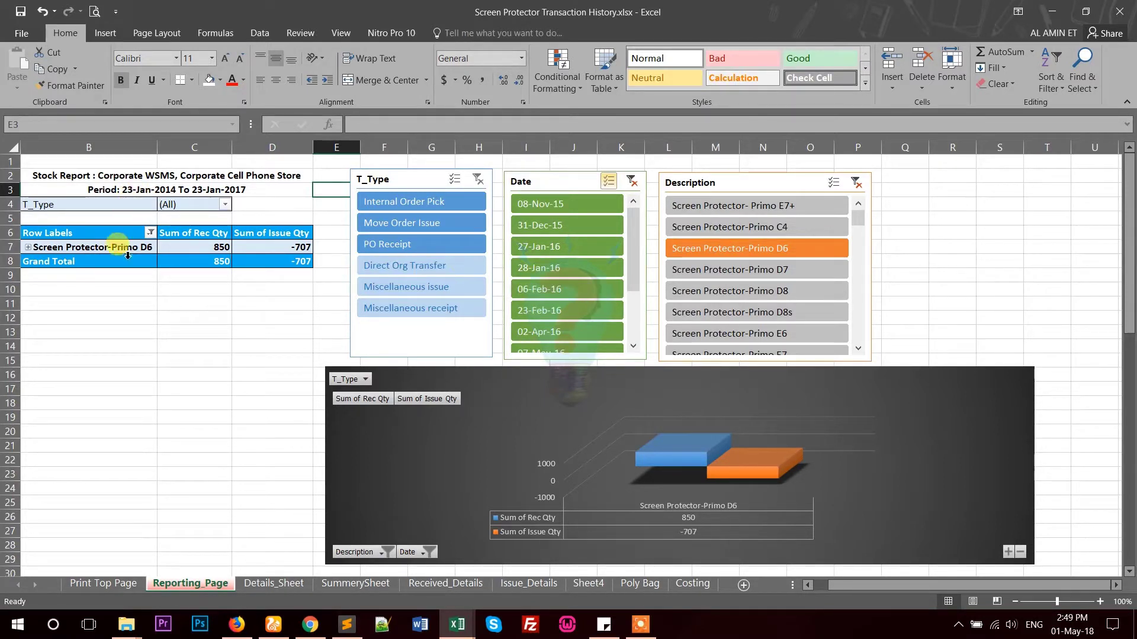
- Look at the source data on Details_Sheet, and return to the Screen Protector-Primo D6 row on Reporting_Page
left_click(264, 584)
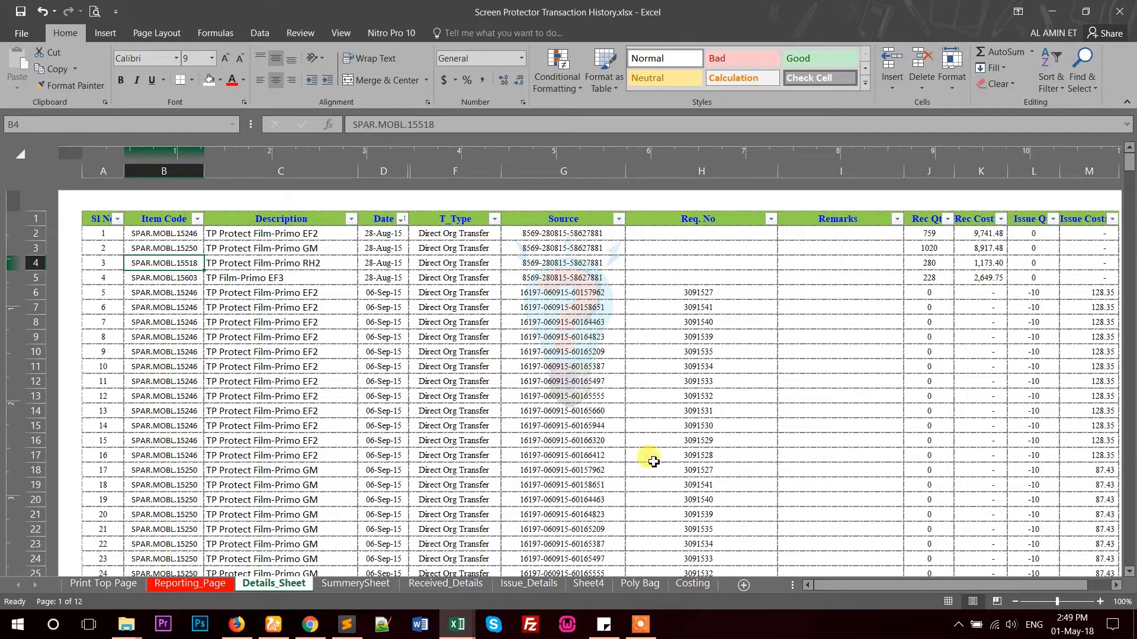
left_click(170, 586)
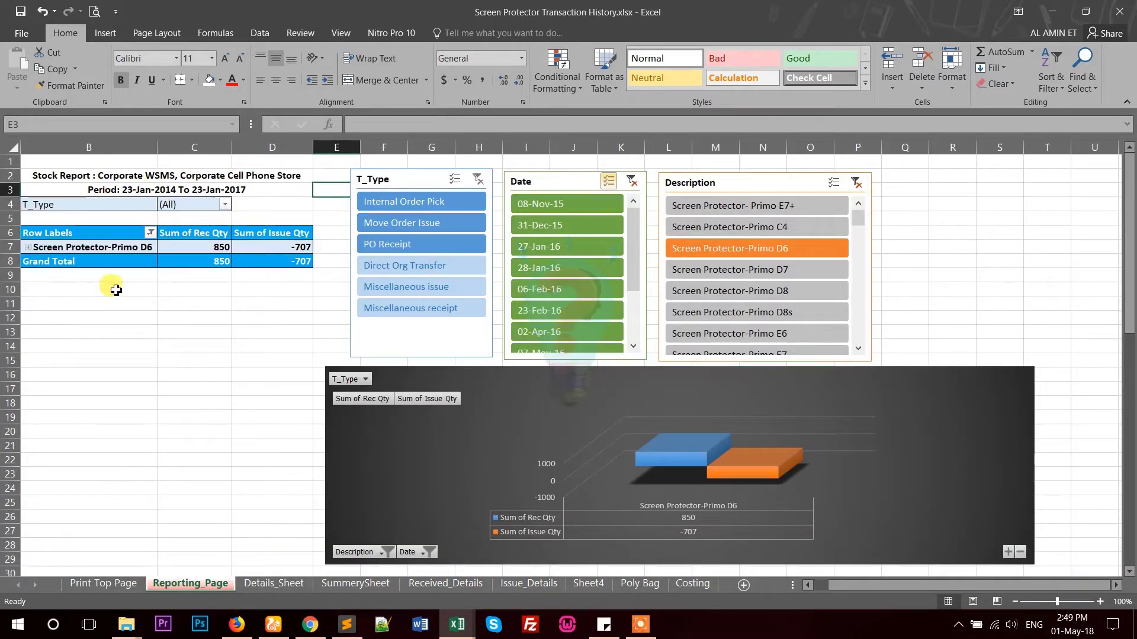
left_click(99, 249)
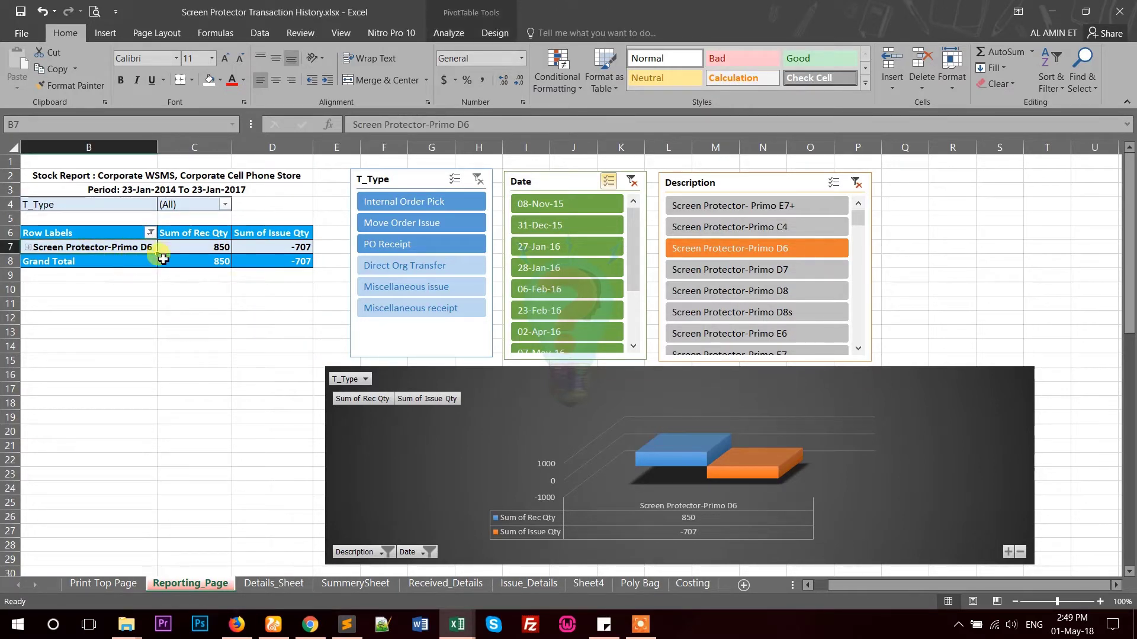
- Filter the report to Direct Org Transfer transactions, exclude the date 07-Sep-15, and clear the Date filter
left_click(433, 267)
left_click(590, 181)
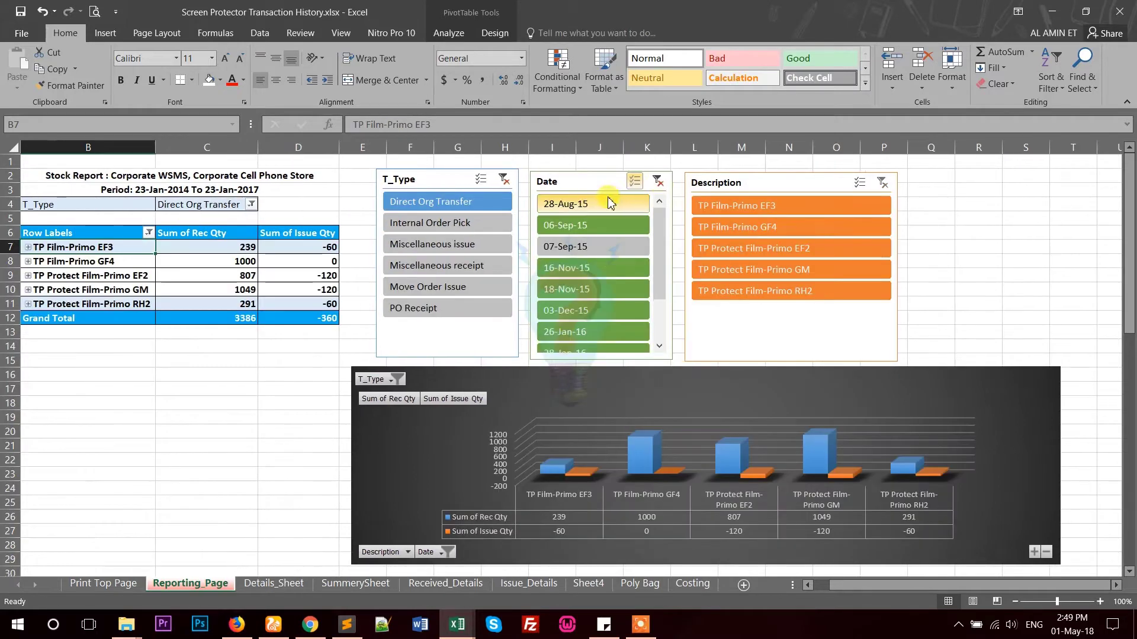
left_click(658, 181)
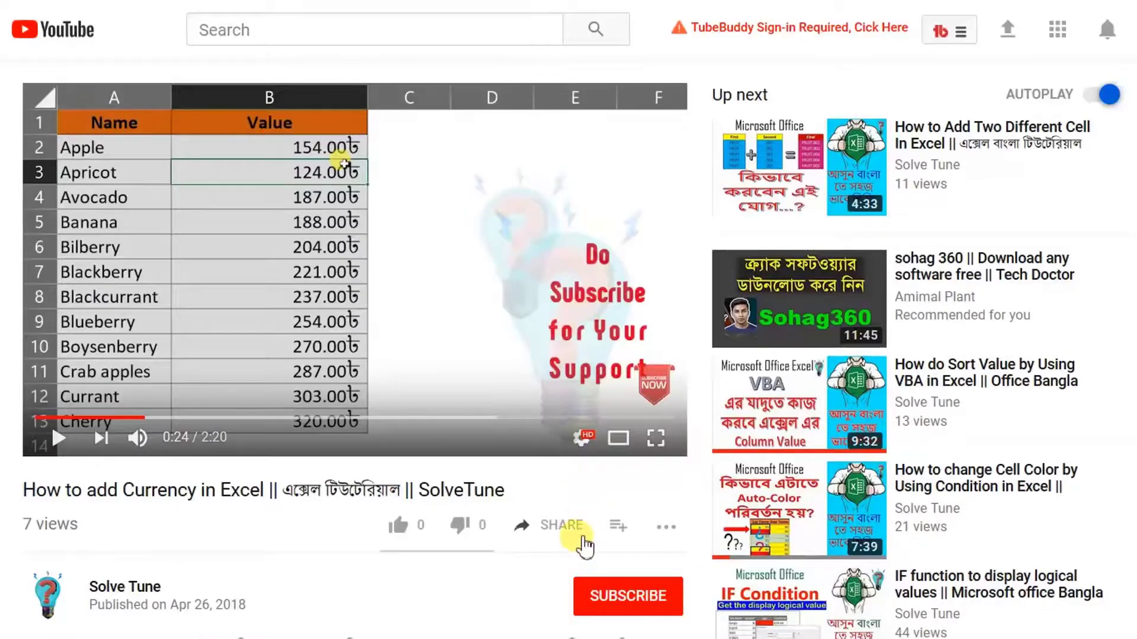
- On YouTube, subscribe to the Solve Tune channel and set its notification bell
left_click(617, 597)
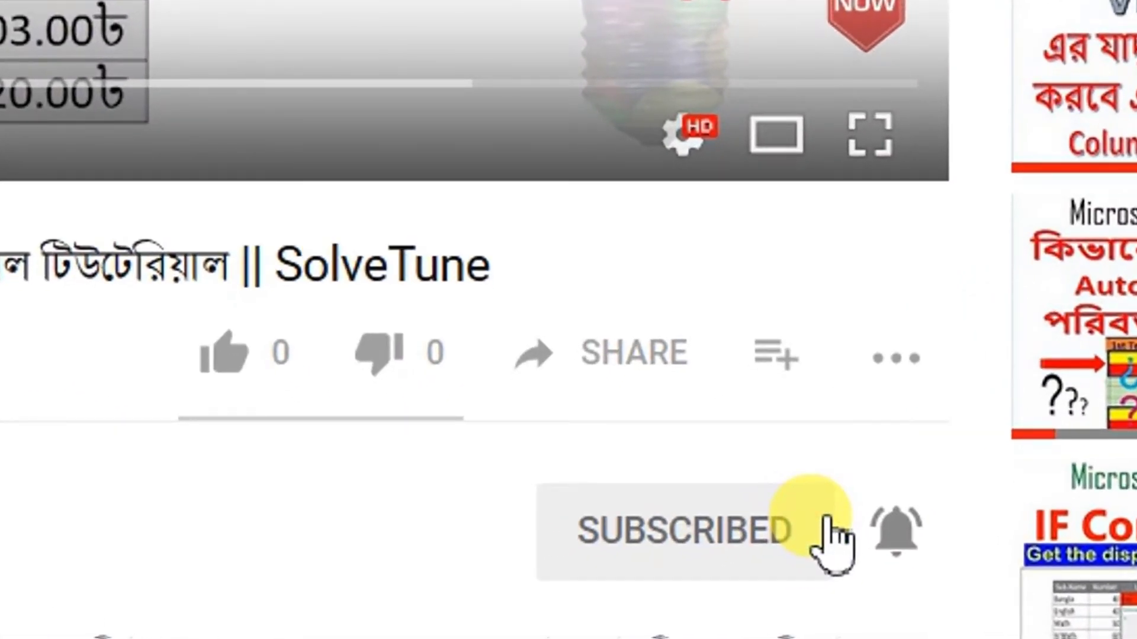
left_click(912, 533)
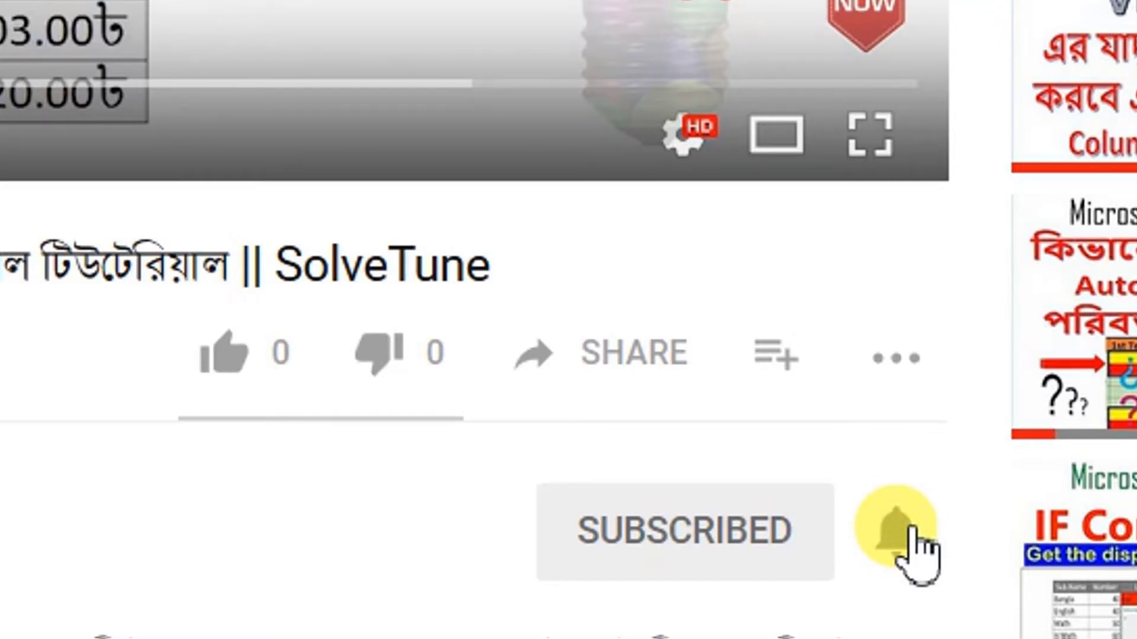
left_click(912, 529)
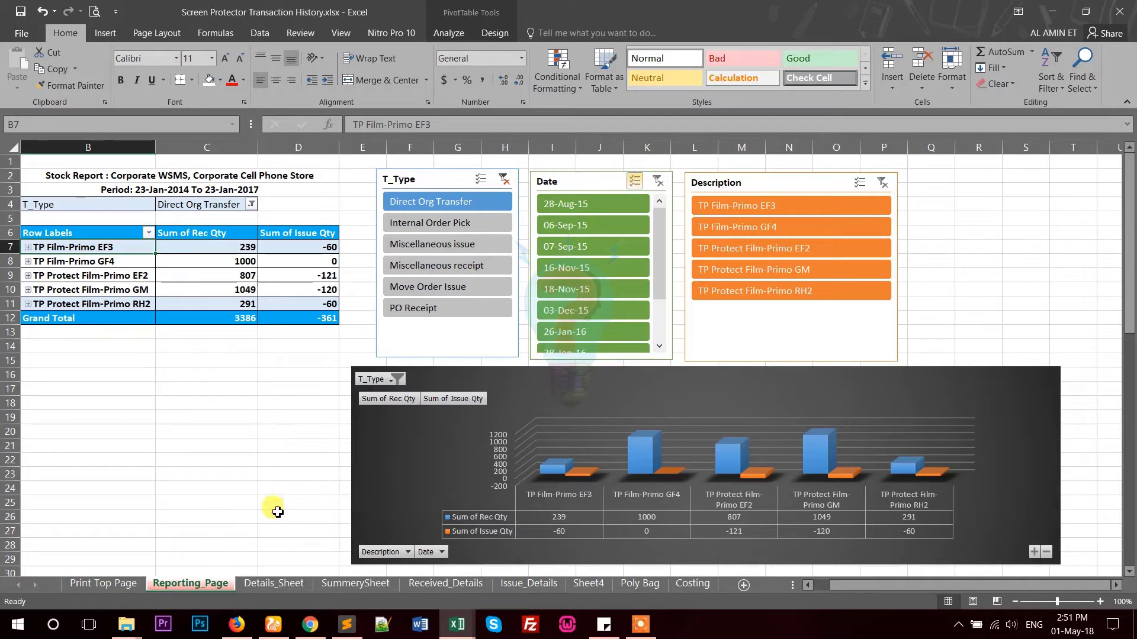
- Show Details_Sheet, switch to the solvetune_May18.xlsx workbook and open its empty Reporting_Page sheet
left_click(267, 591)
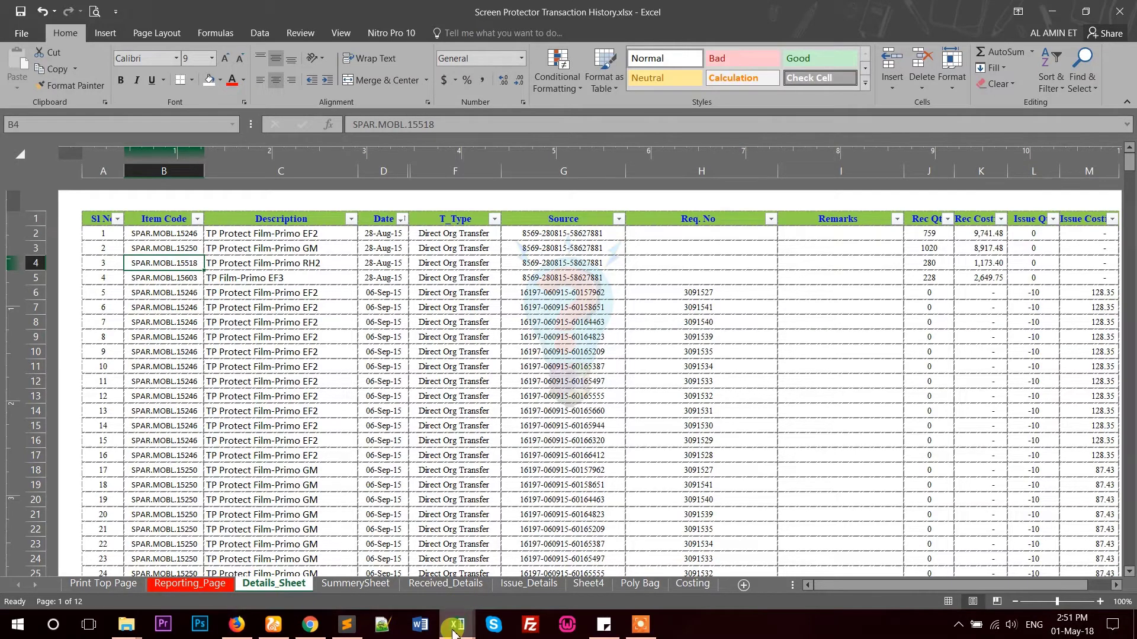
mouse_move(456, 624)
left_click(396, 564)
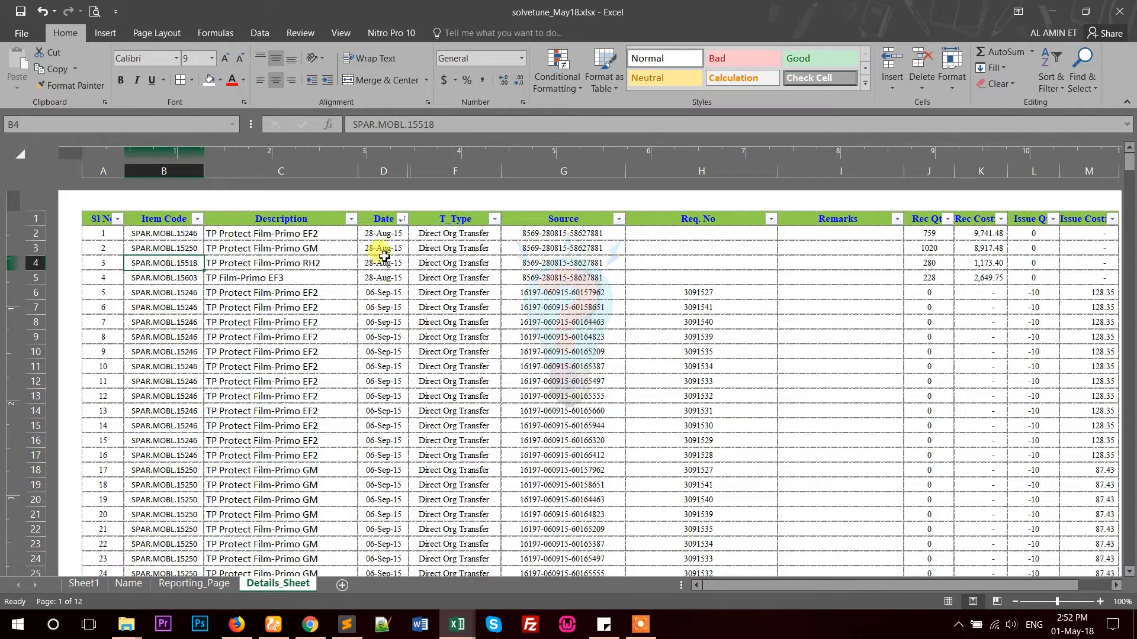
left_click(187, 585)
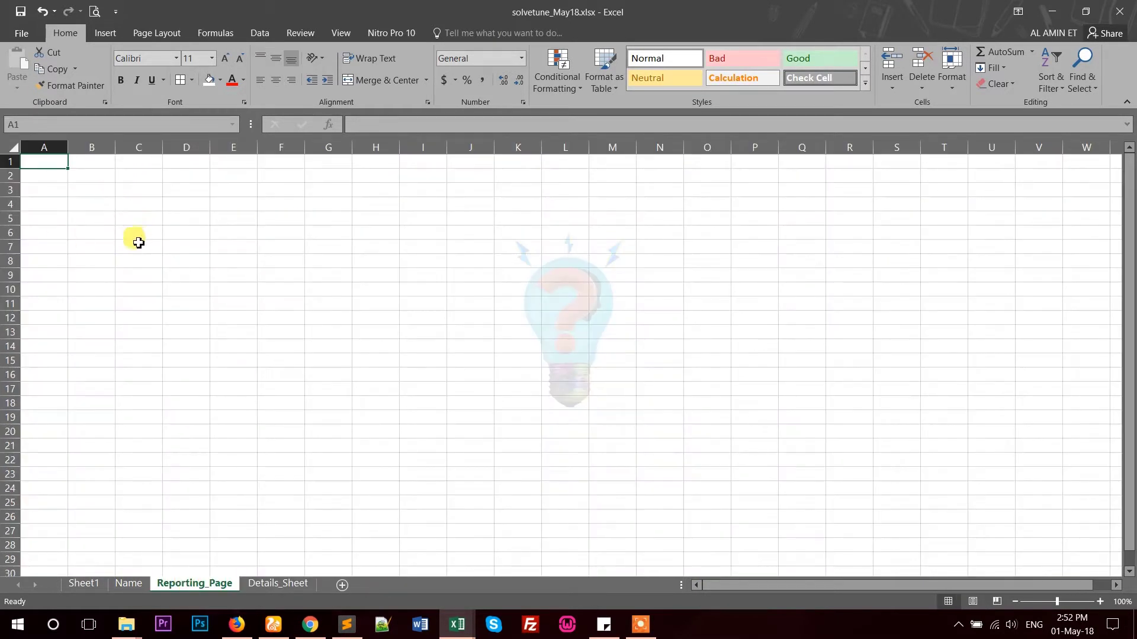
- Enlarge the view of Reporting_Page, mark out the range A1:D3, and select cell A4 beneath it
left_click_drag(41, 160, 176, 193)
scroll(152, 231, "up", 3)
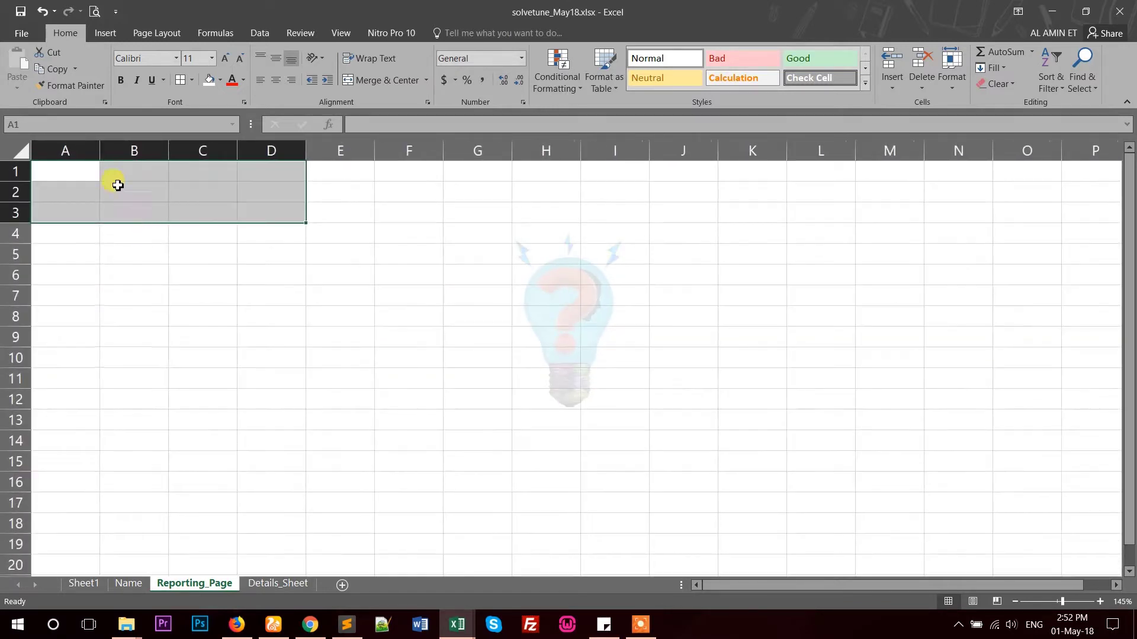
left_click_drag(82, 172, 274, 215)
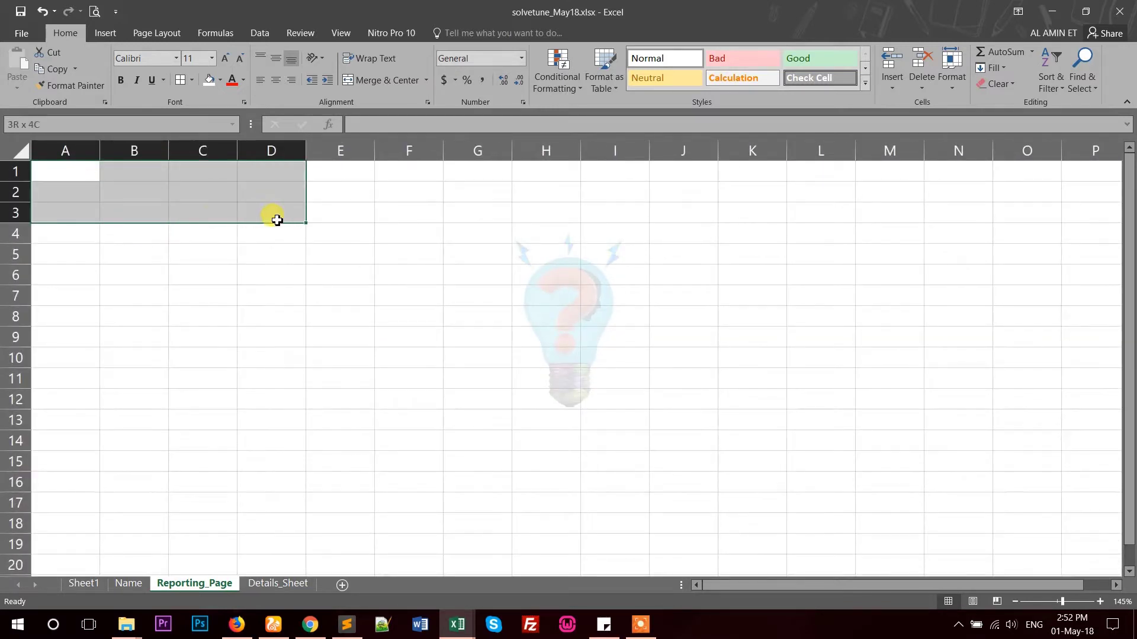
left_click(68, 240)
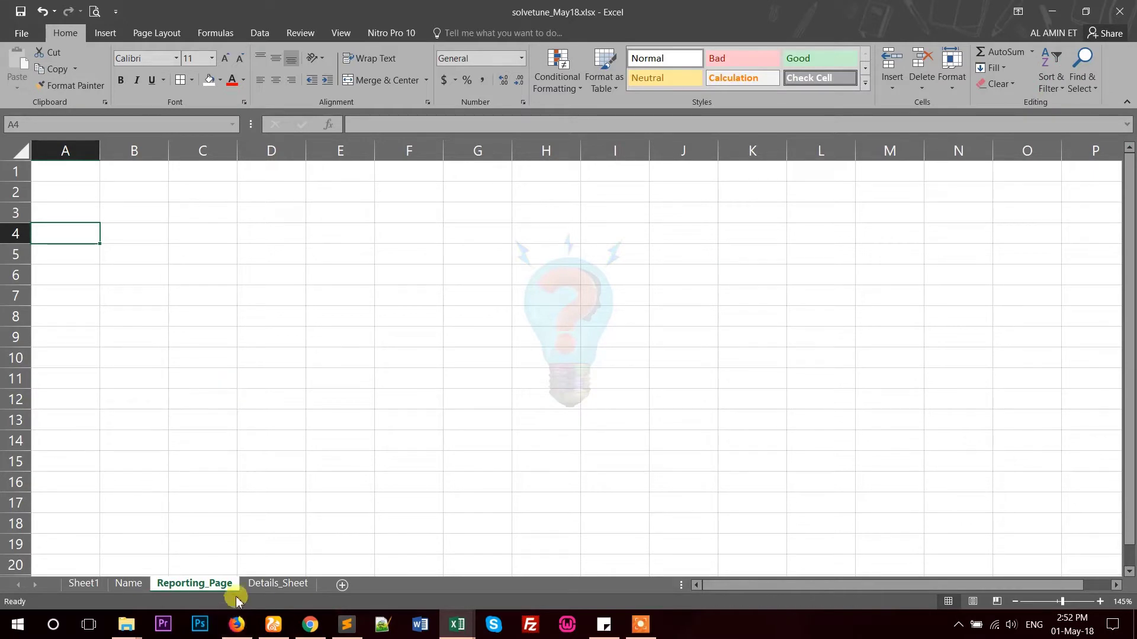
- Select the entire transaction table on Details_Sheet and look through it down to its last row and column
left_click(256, 584)
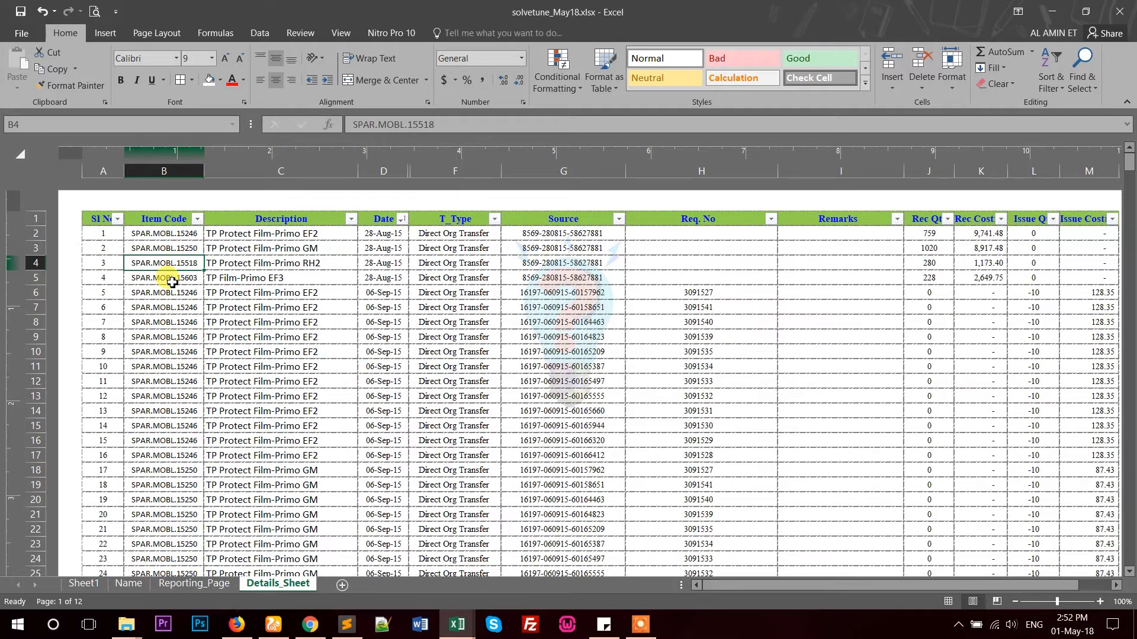
left_click(281, 295)
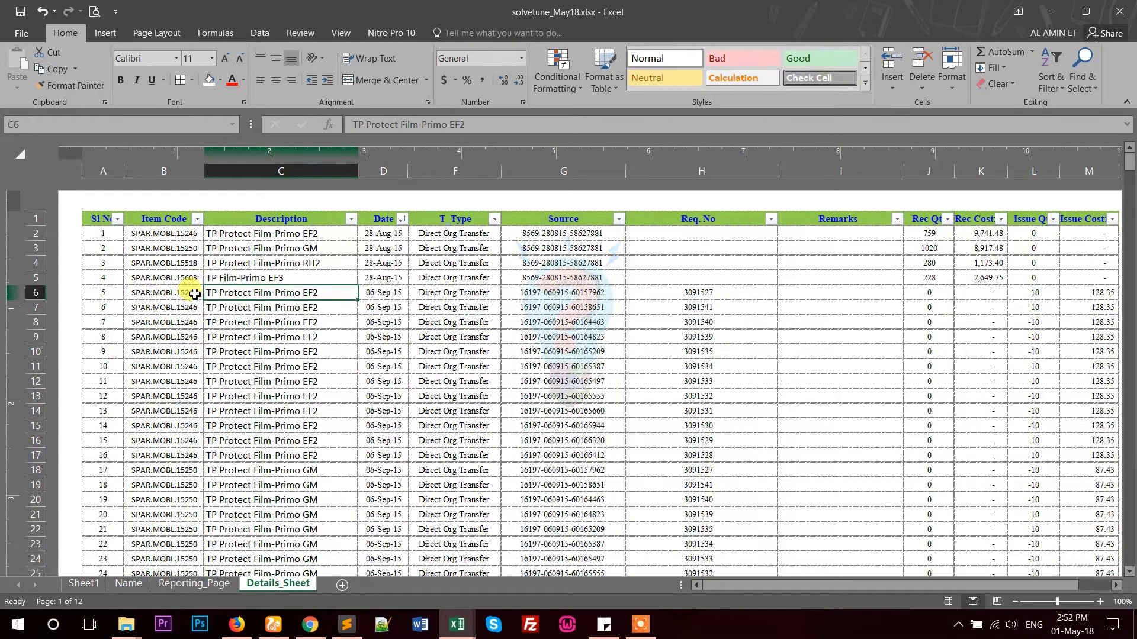
left_click_drag(103, 219, 203, 469)
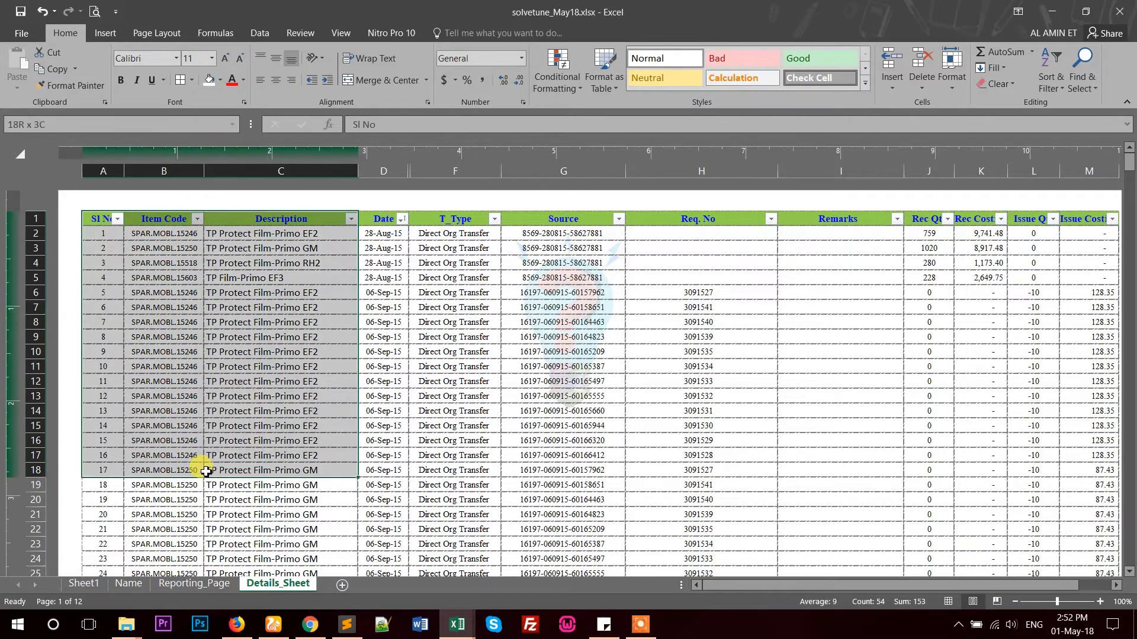
left_click(189, 381)
key("ctrl+a")
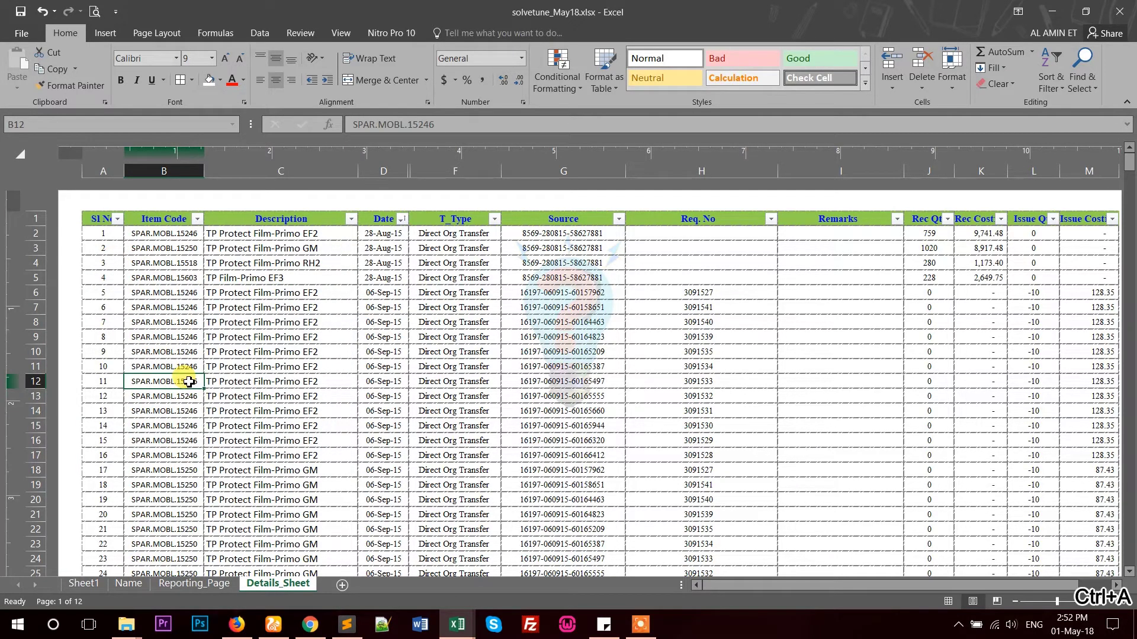
scroll(196, 391, "down", 10)
scroll(211, 399, "down", 20)
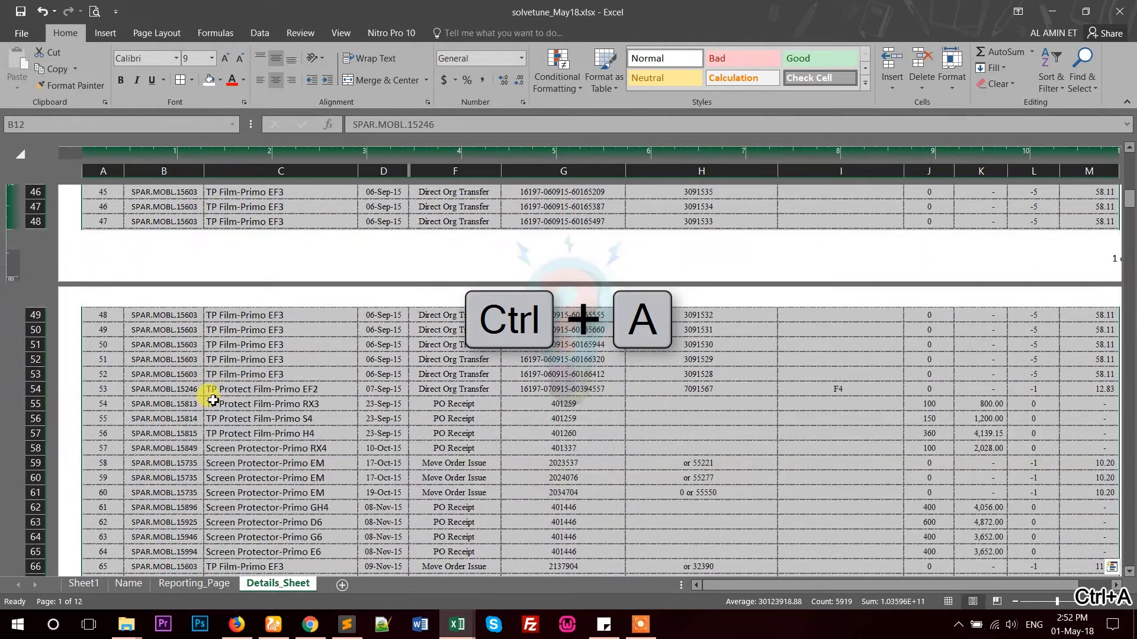
scroll(242, 437, "down", 20)
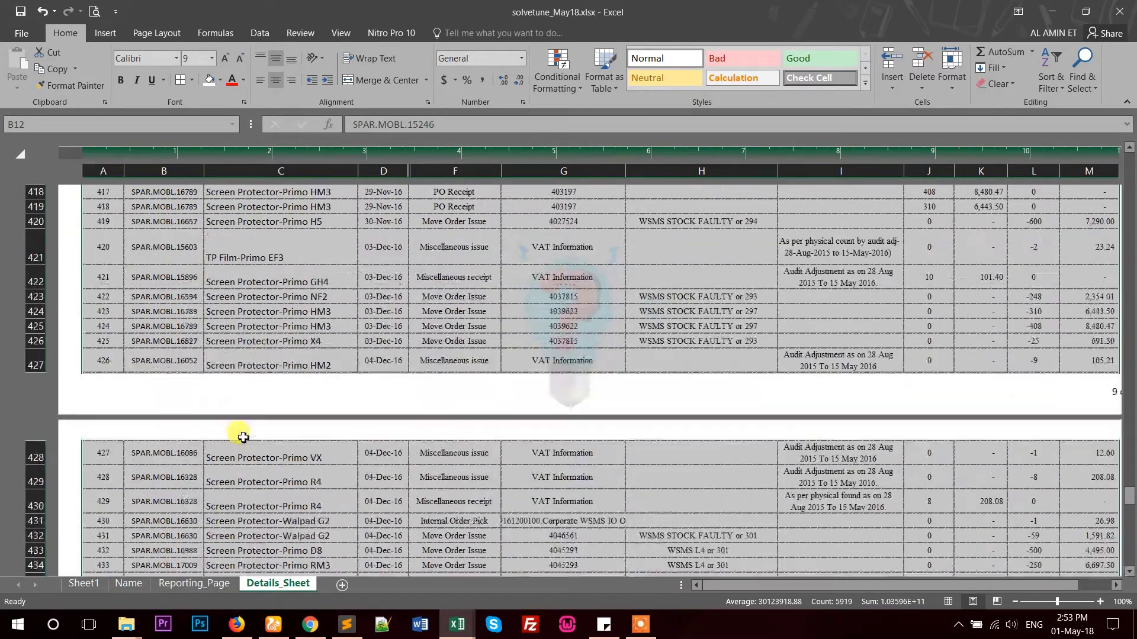
scroll(886, 591, "right", 2)
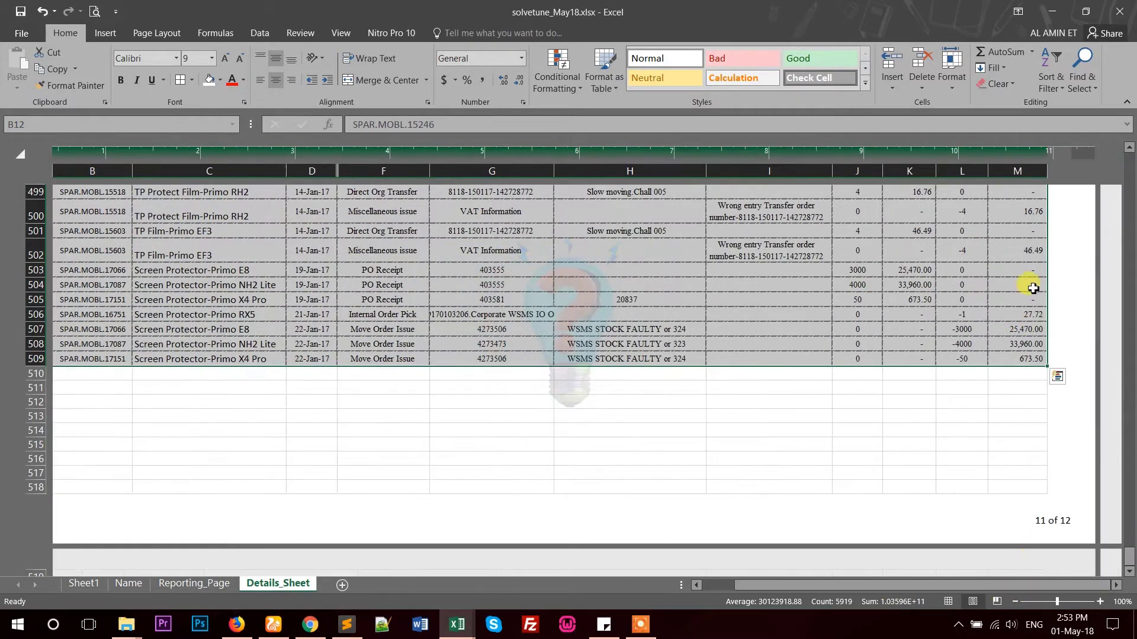
scroll(234, 291, "up", 17)
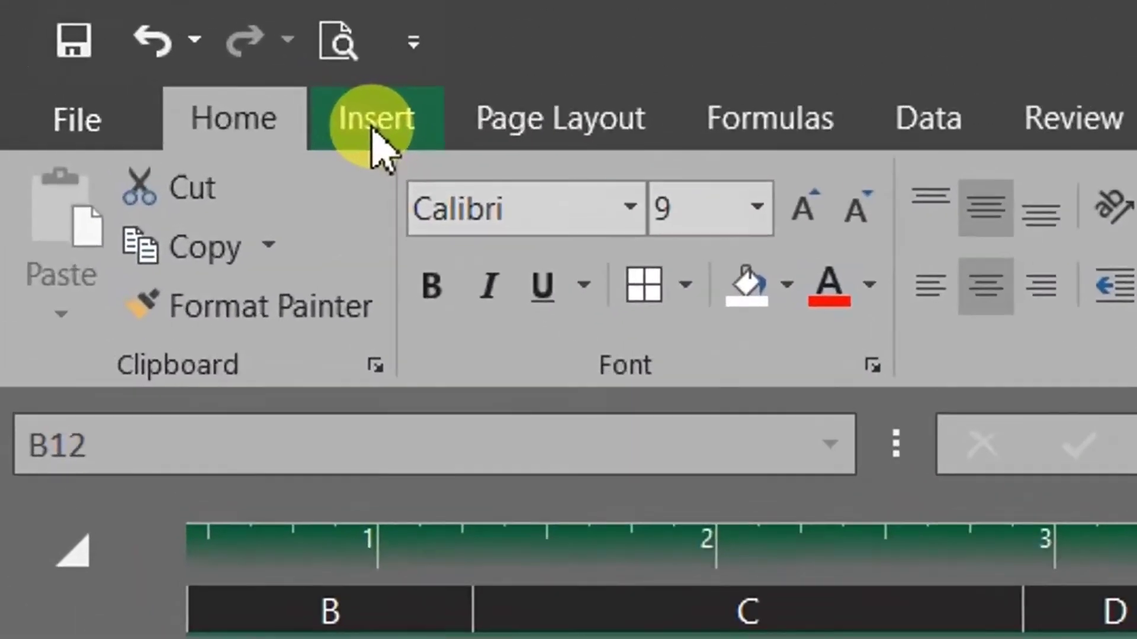
- Create a PivotTable from Details_Sheet!$A$1:$M$509 on the existing worksheet at Reporting_Page!$A$4, and widen its field list pane
left_click(105, 33)
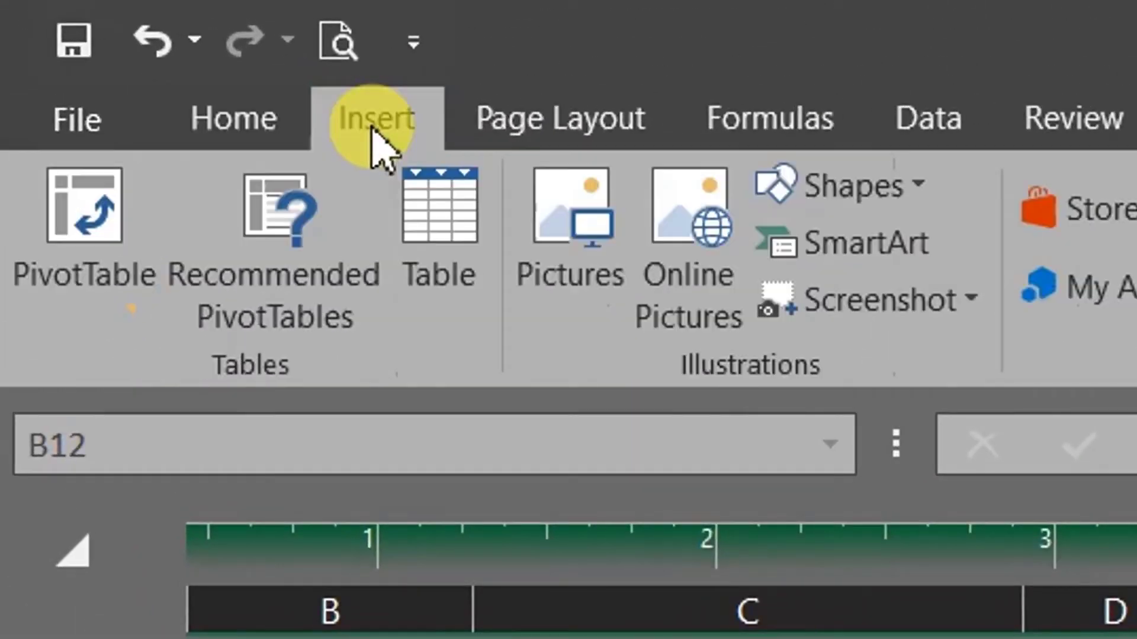
left_click(94, 228)
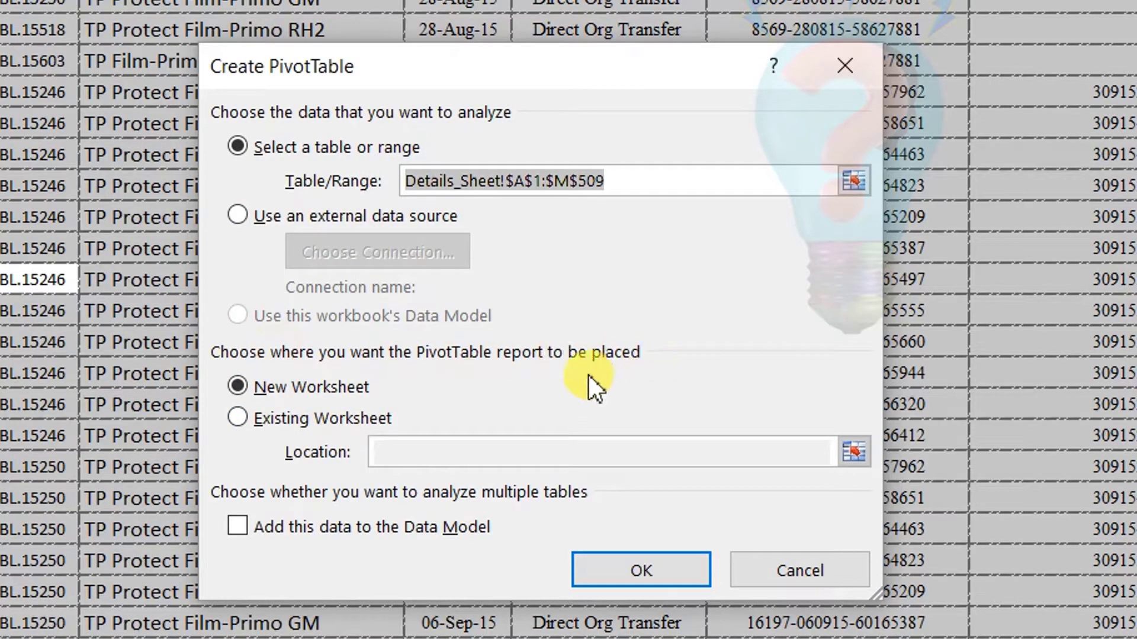
left_click(306, 424)
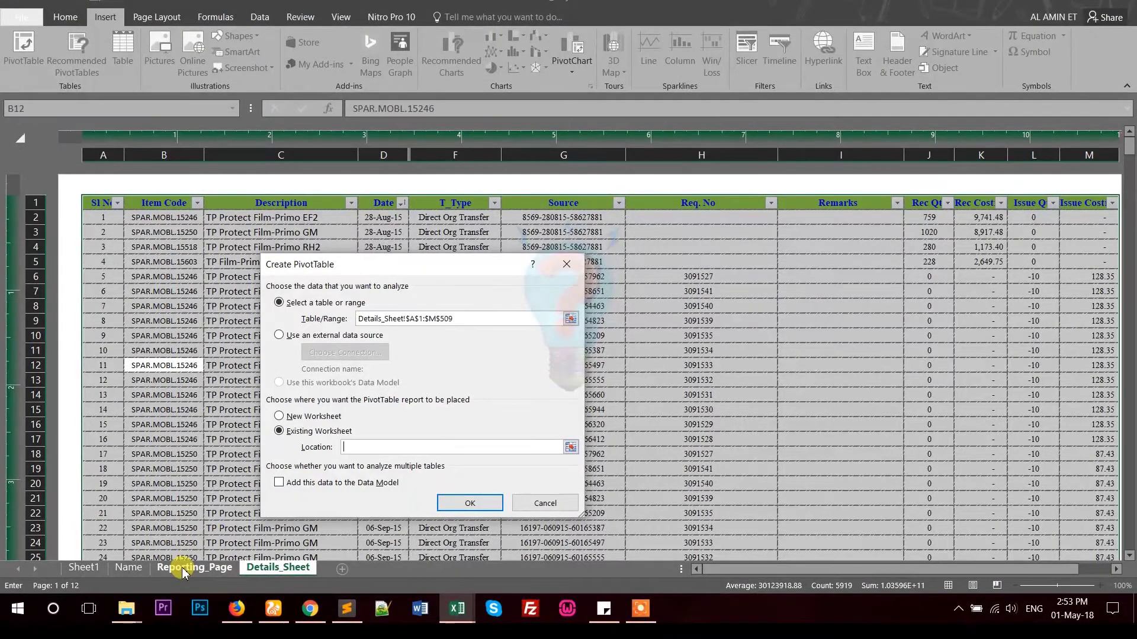
left_click(135, 627)
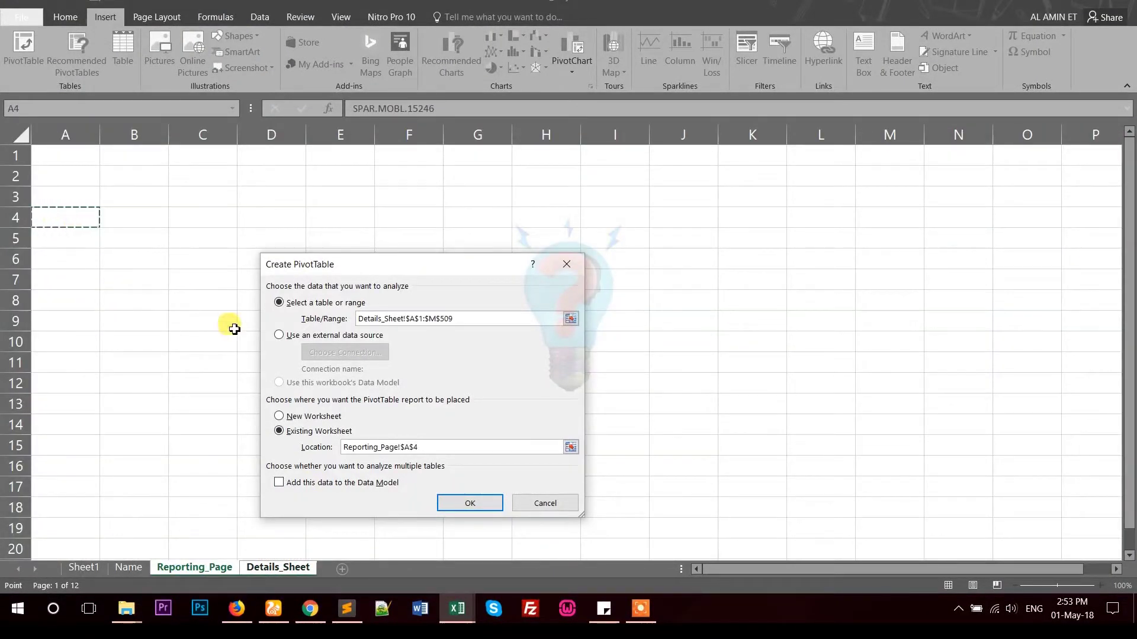
left_click(469, 503)
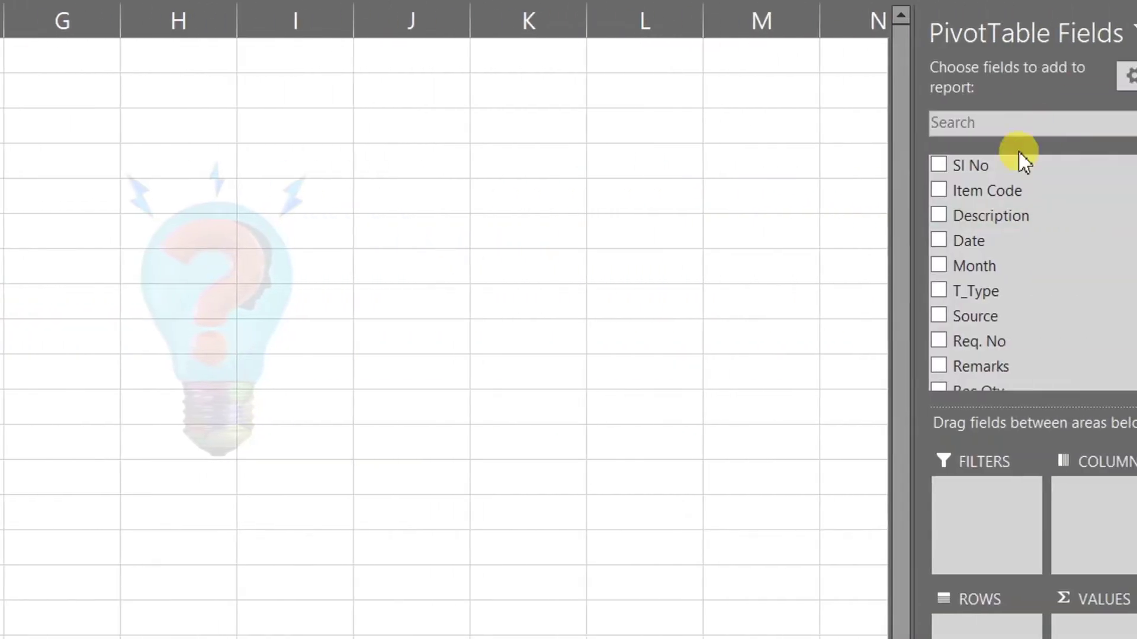
left_click_drag(875, 256, 601, 271)
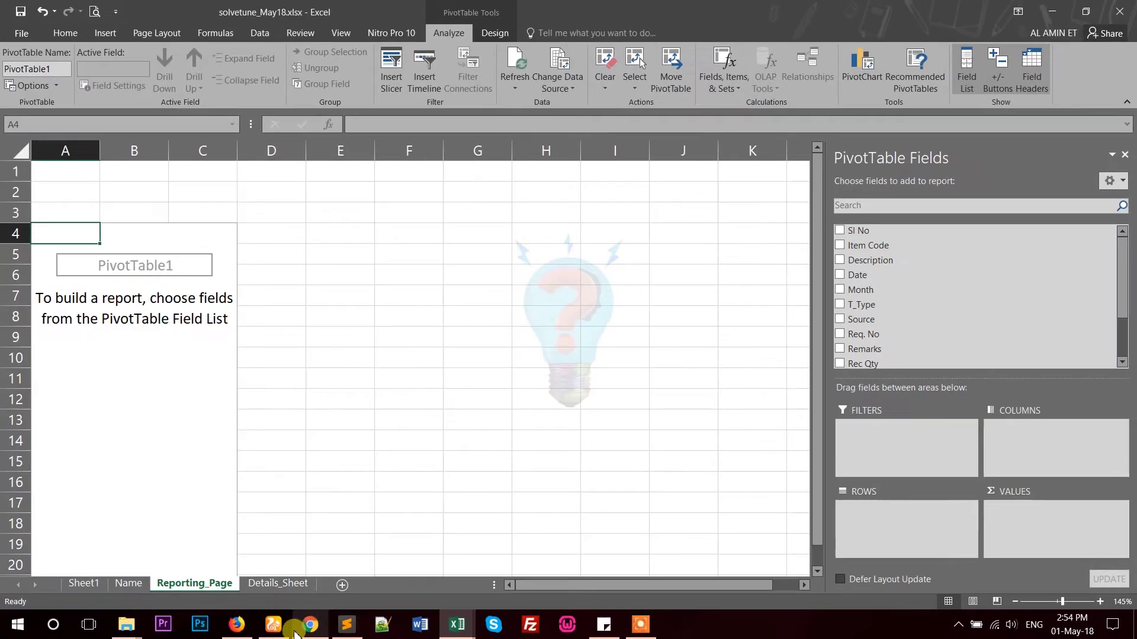
- Look at the finished report on Reporting_Page of Screen Protector Transaction History.xlsx, and return to solvetune_May18.xlsx
mouse_move(463, 621)
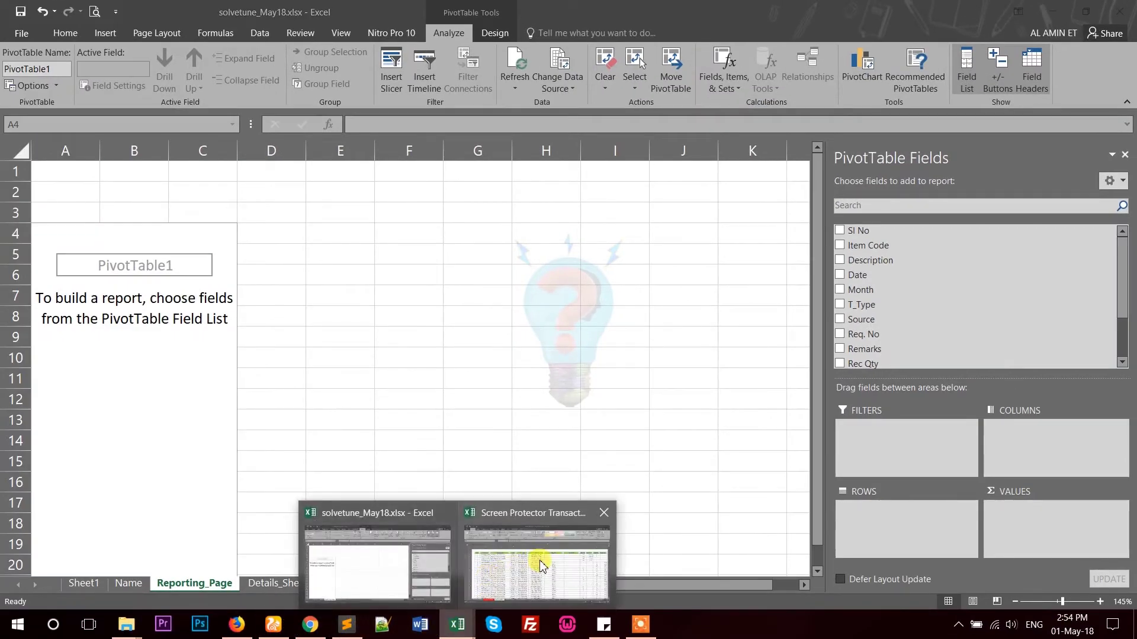
left_click(540, 562)
left_click(190, 583)
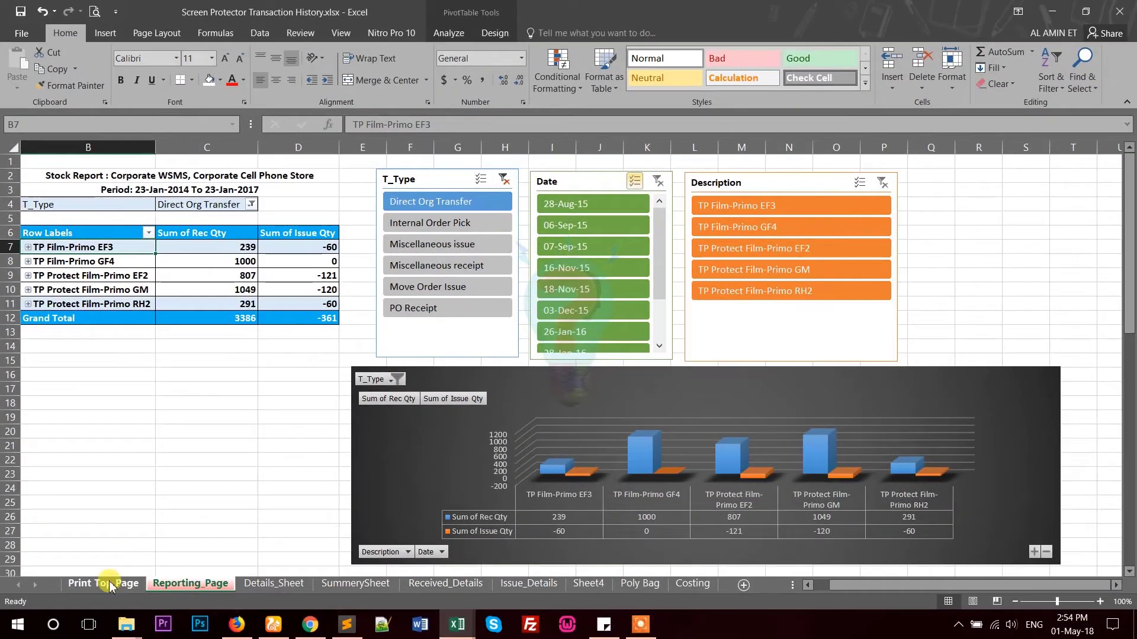
key("alt+Tab")
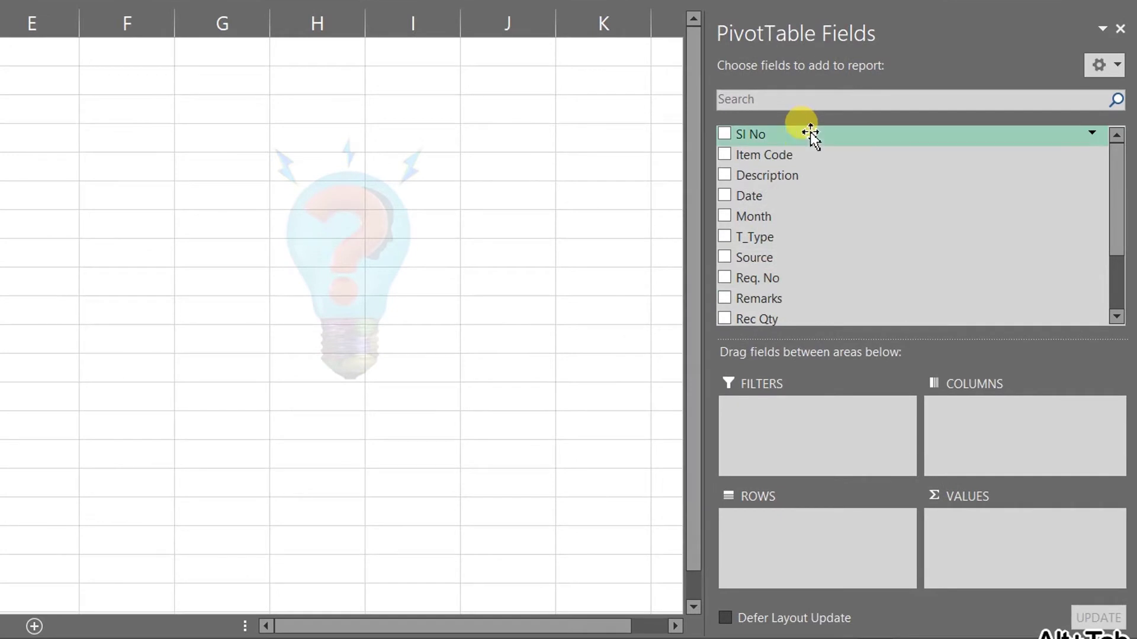
- Add Description to the PivotTable's rows and Rec Qty and Issue Qty to its values, and look over the result
left_click_drag(1116, 173, 1124, 204)
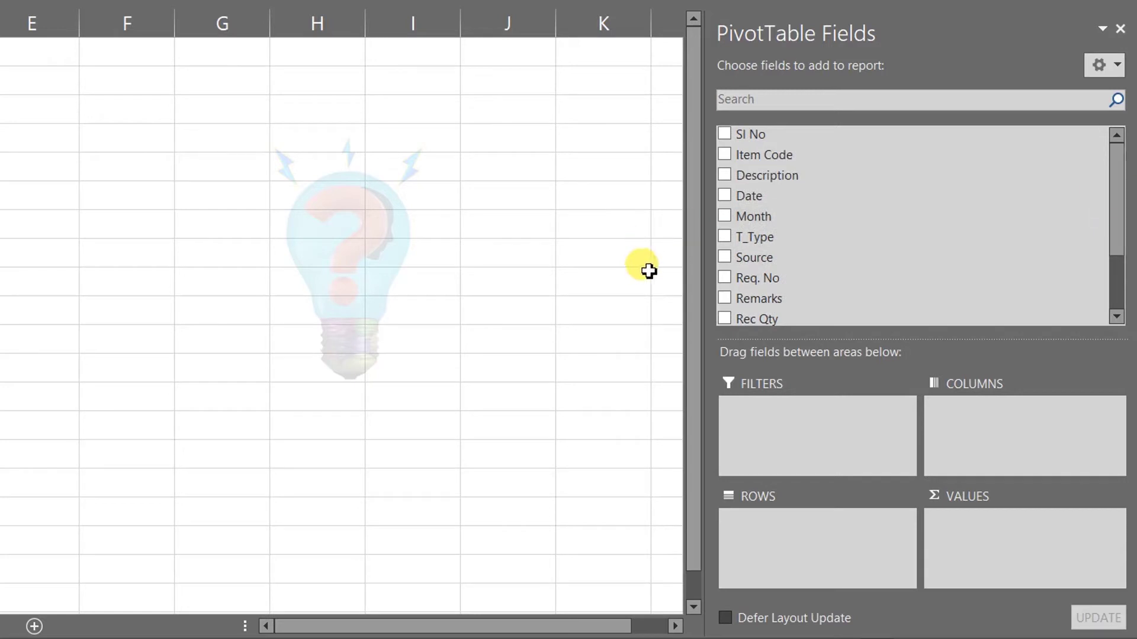
left_click_drag(805, 175, 782, 533)
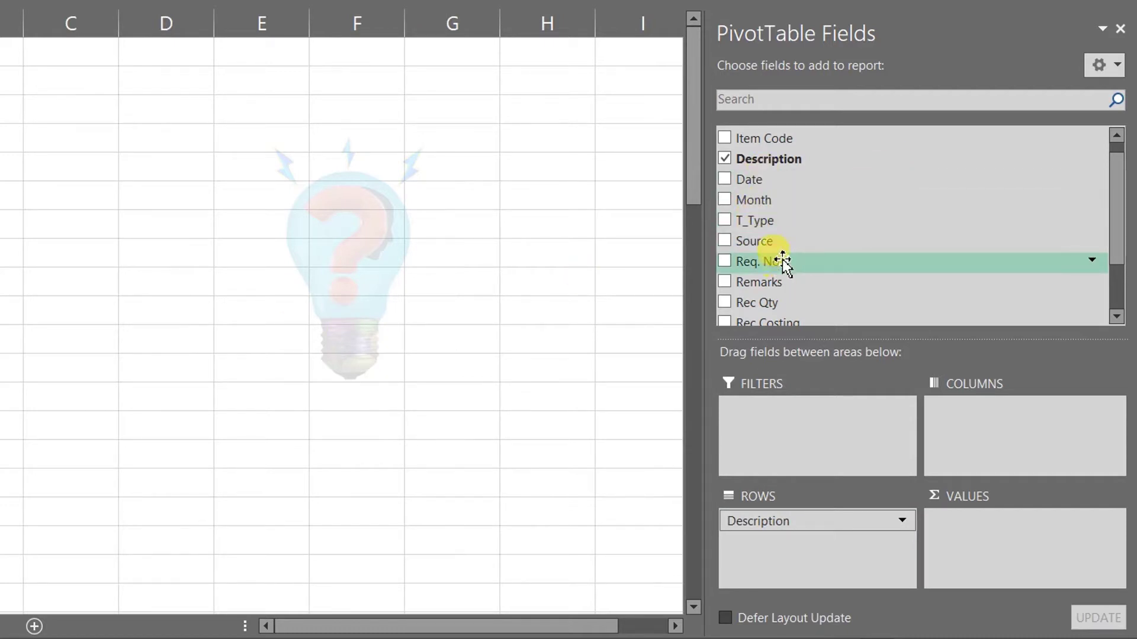
scroll(780, 257, "down", 1)
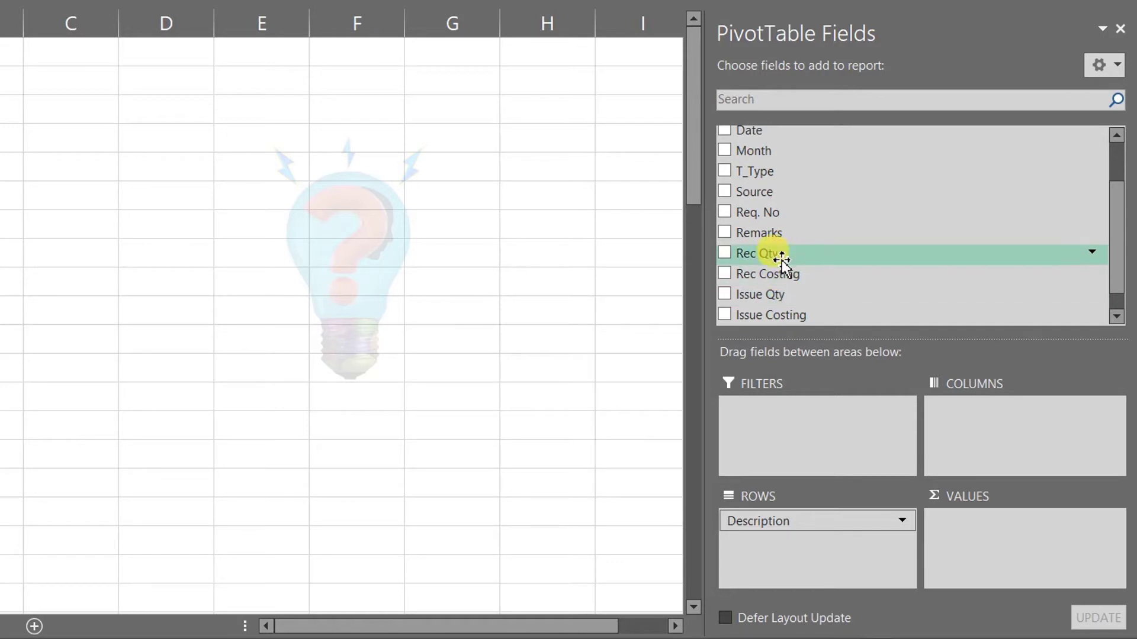
left_click_drag(758, 257, 954, 524)
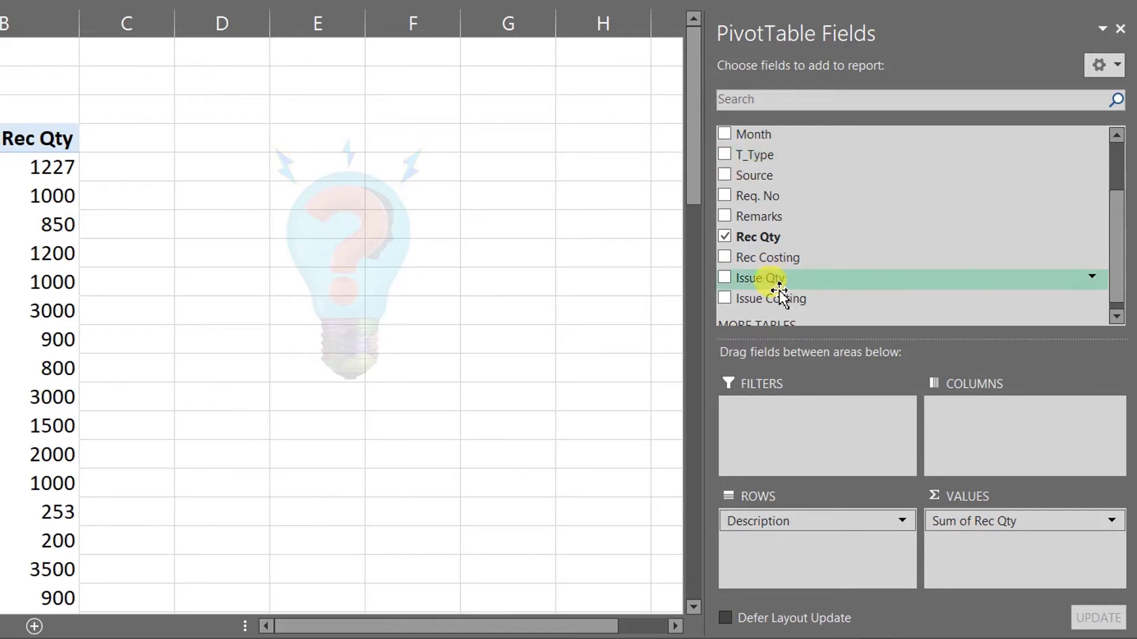
left_click_drag(771, 287, 952, 540)
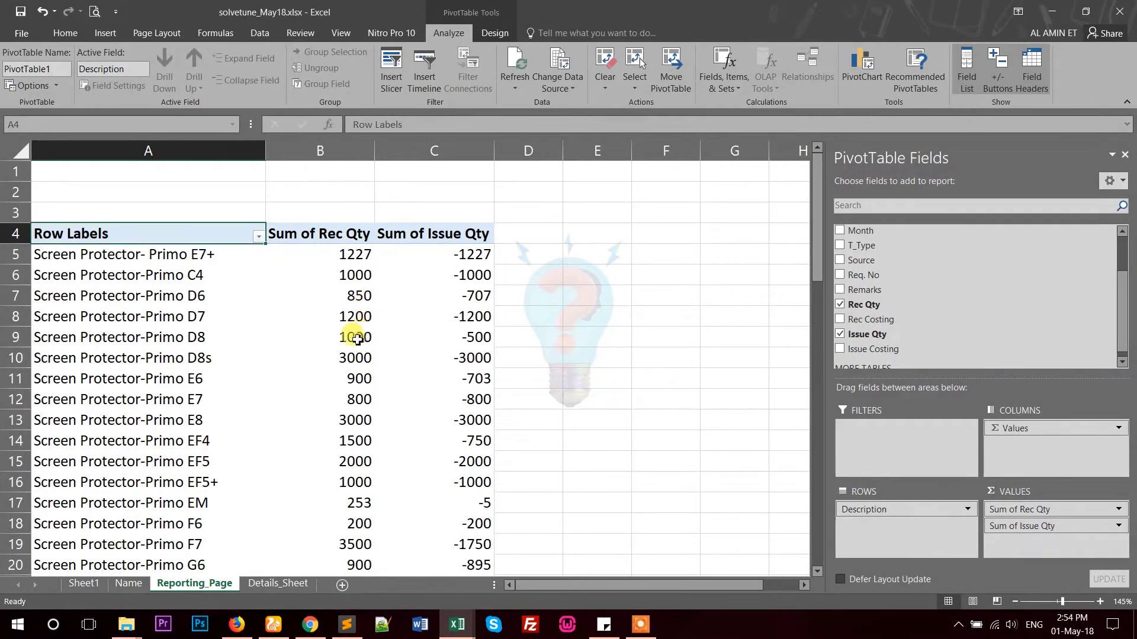
scroll(332, 344, "down", 2)
scroll(385, 364, "up", 2)
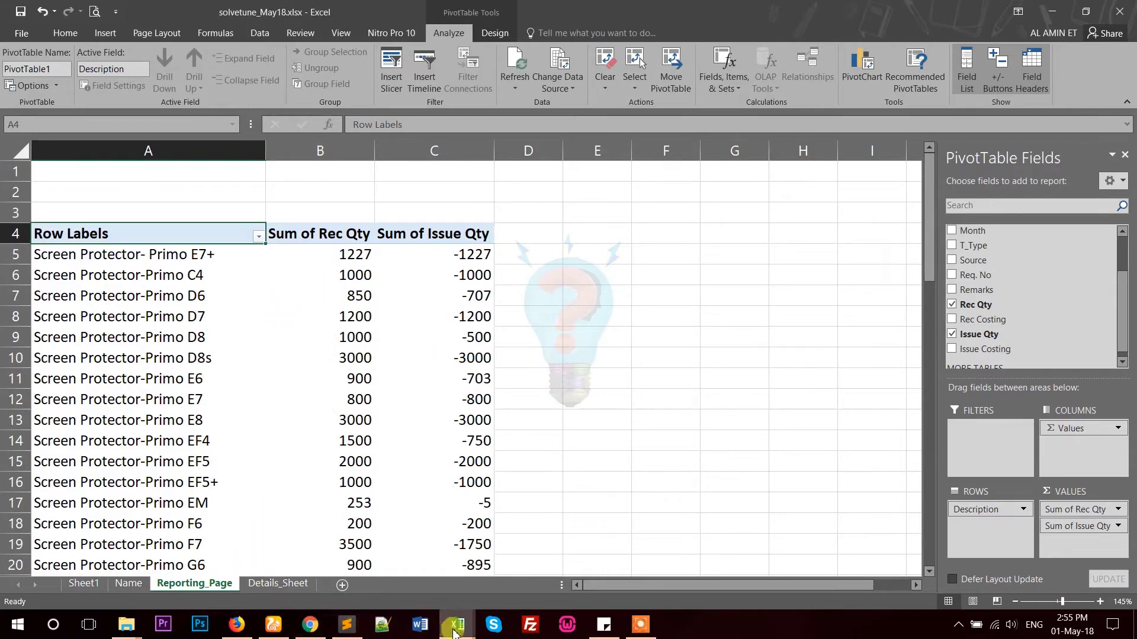
- Compare the new PivotTable with the styled one in Screen Protector Transaction History.xlsx, and switch back to solvetune_May18.xlsx
mouse_move(457, 625)
left_click(554, 566)
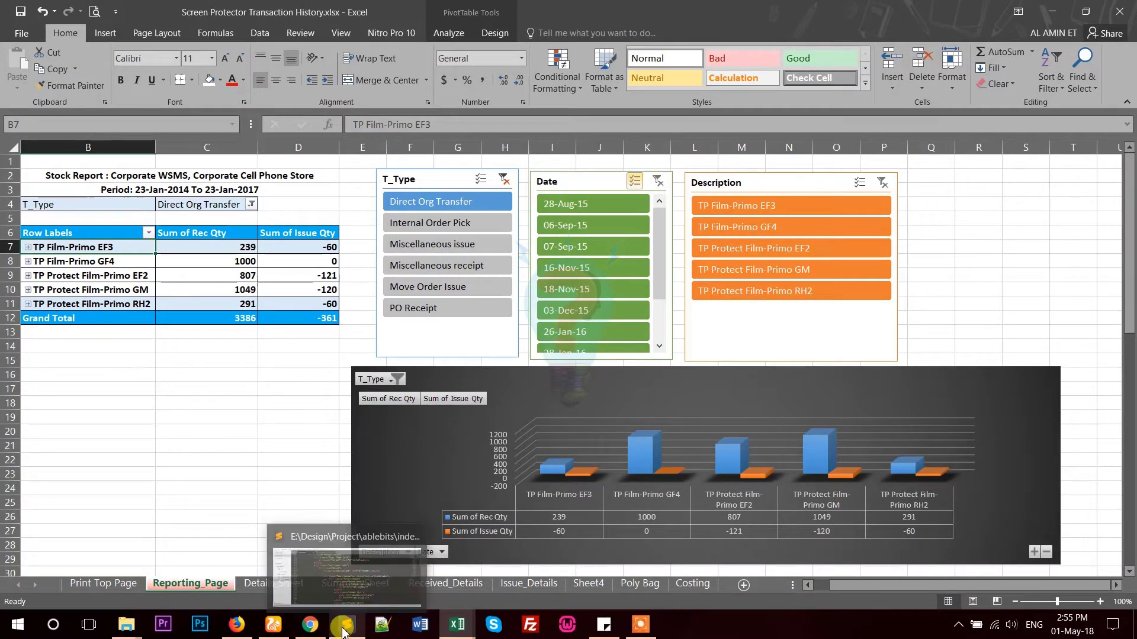
mouse_move(461, 632)
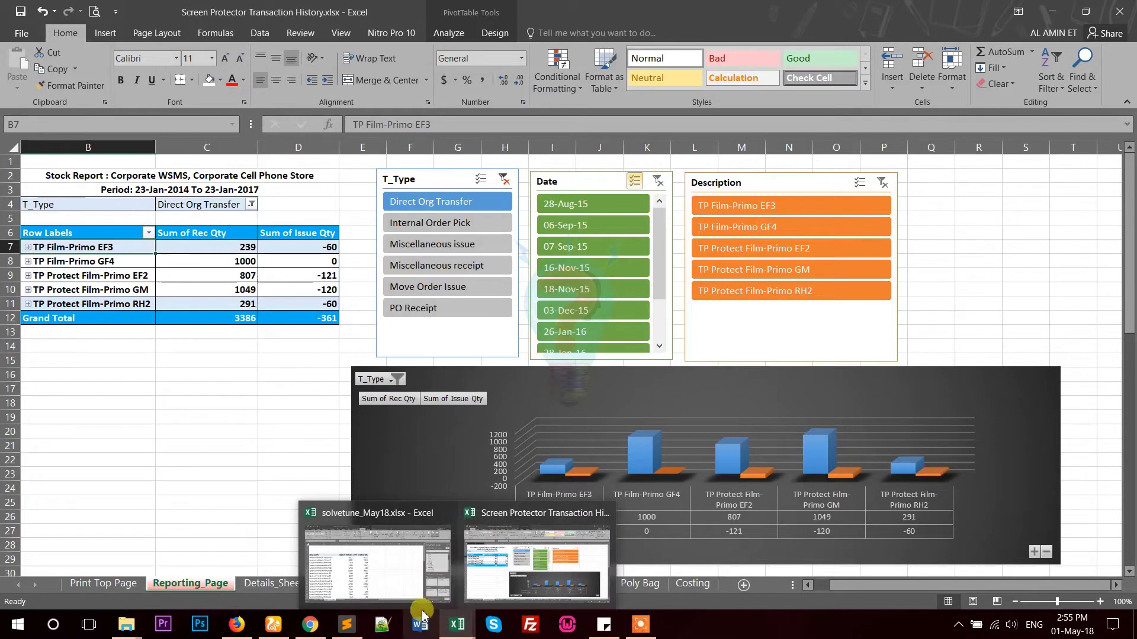
left_click(403, 577)
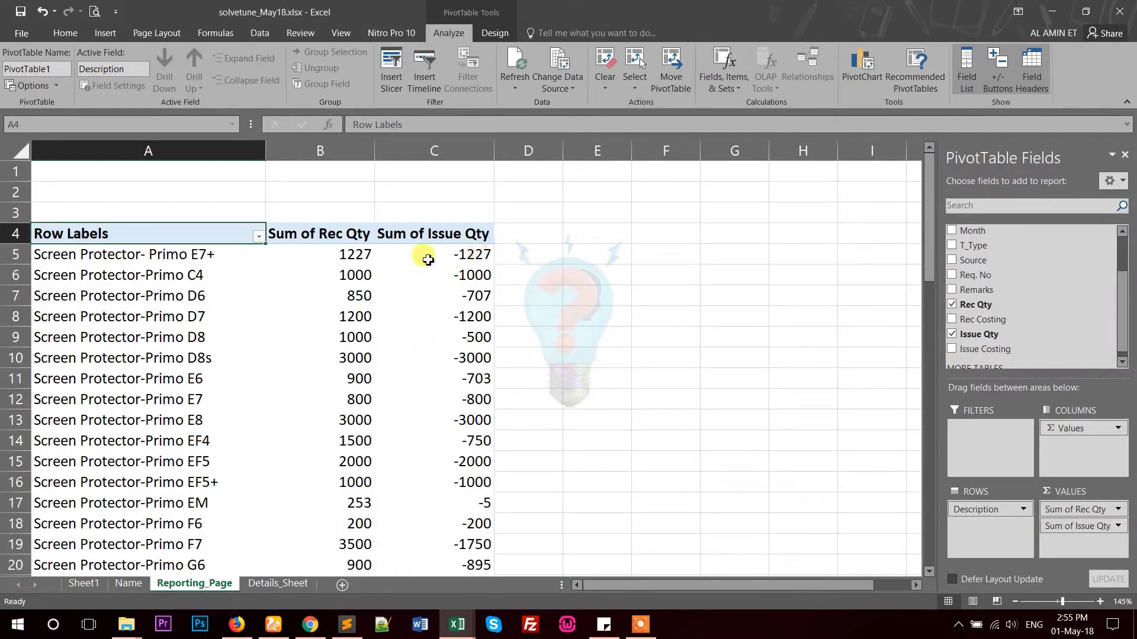
- Close the PivotTable field list and select the Sum of Issue Qty cell for Screen Protector-Primo D6
mouse_move(408, 269)
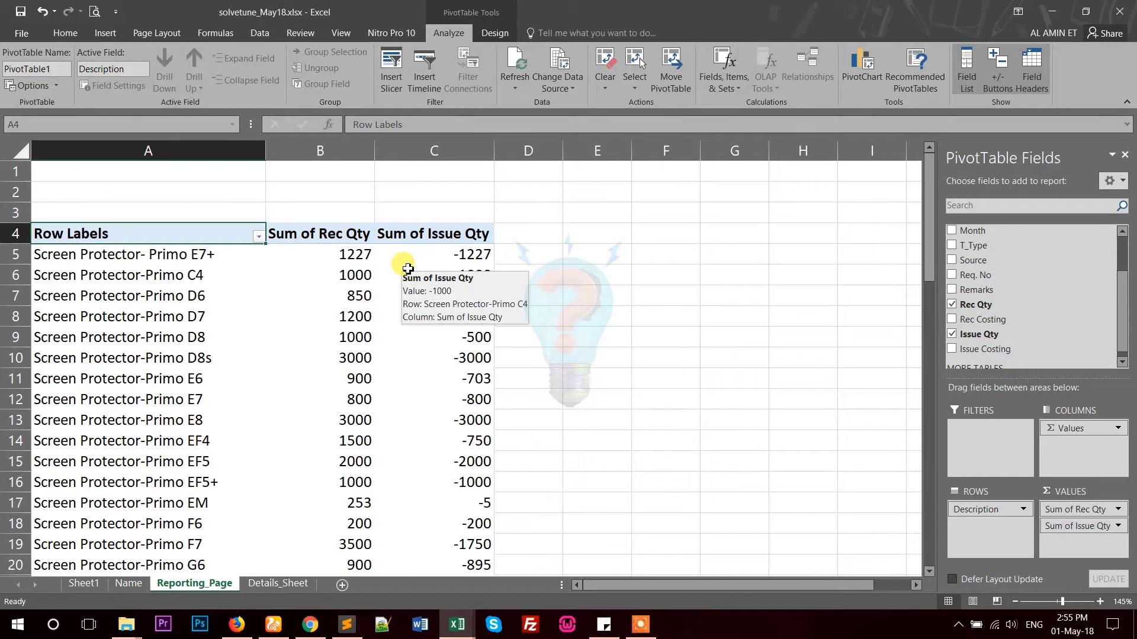
left_click(302, 332)
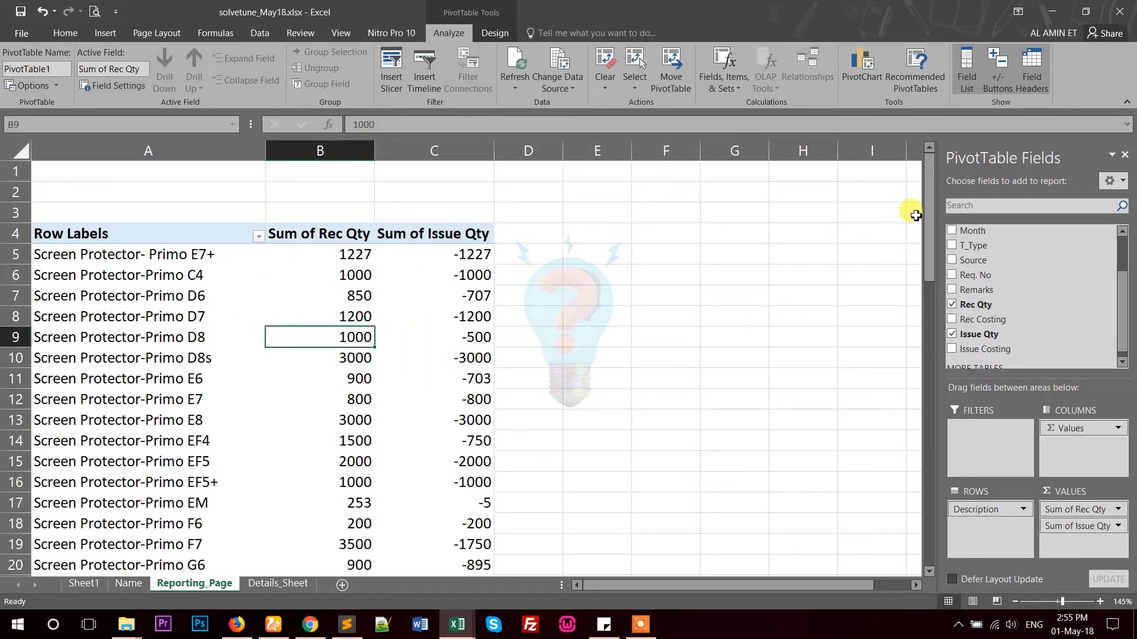
left_click_drag(929, 207, 908, 168)
left_click(520, 231)
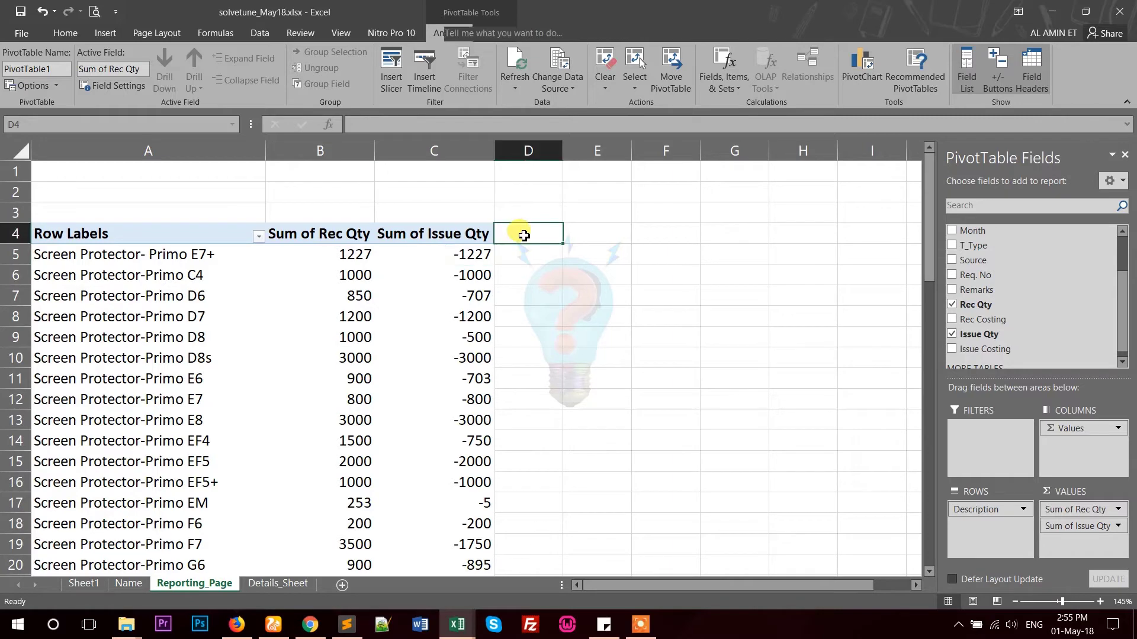
left_click(451, 259)
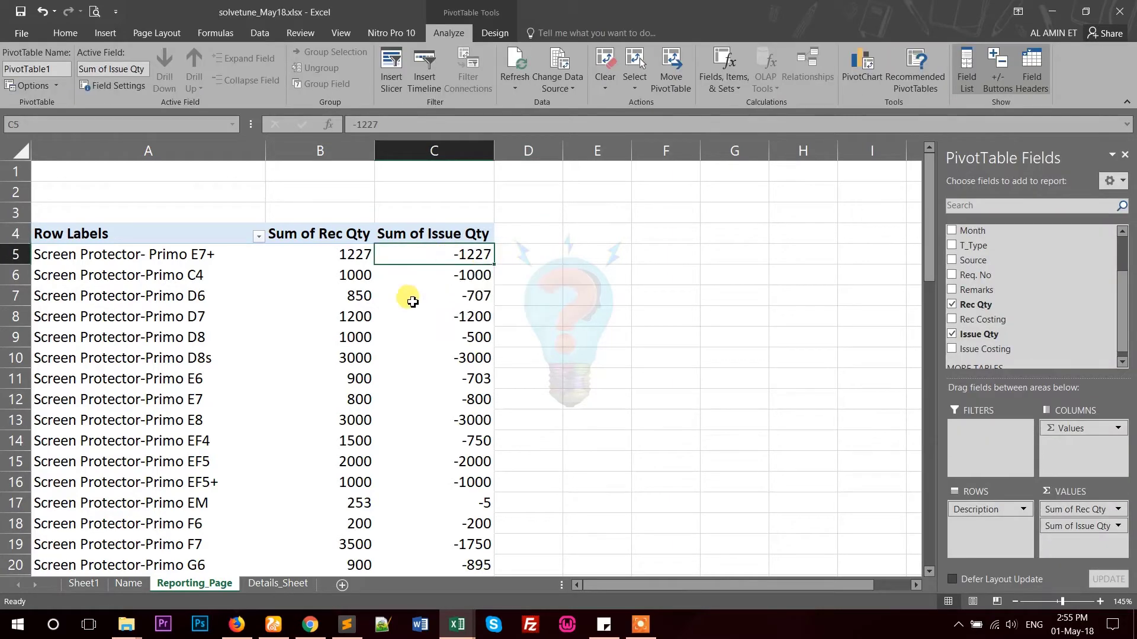
left_click(1124, 156)
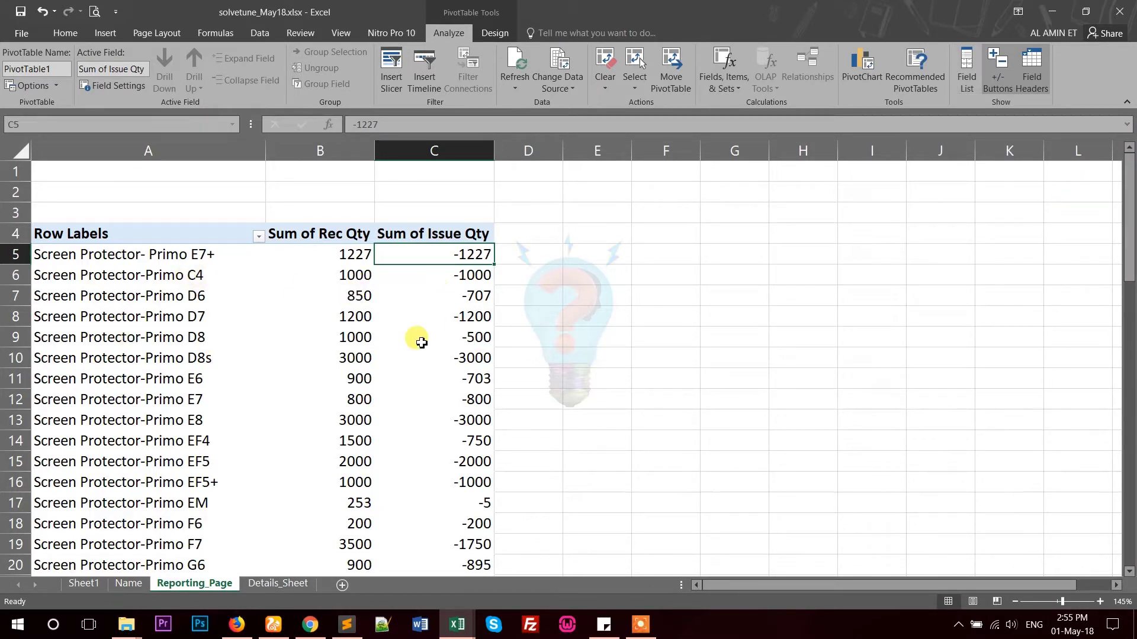
mouse_move(390, 305)
left_click(425, 297)
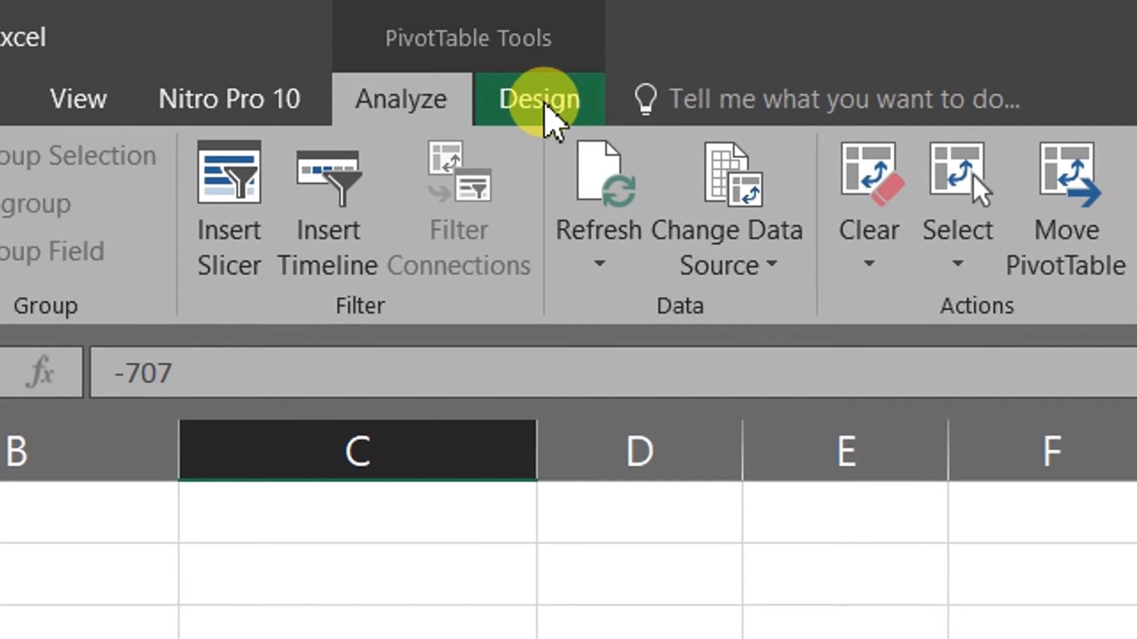
left_click(495, 34)
left_click(392, 109)
left_click(521, 107)
left_click(409, 107)
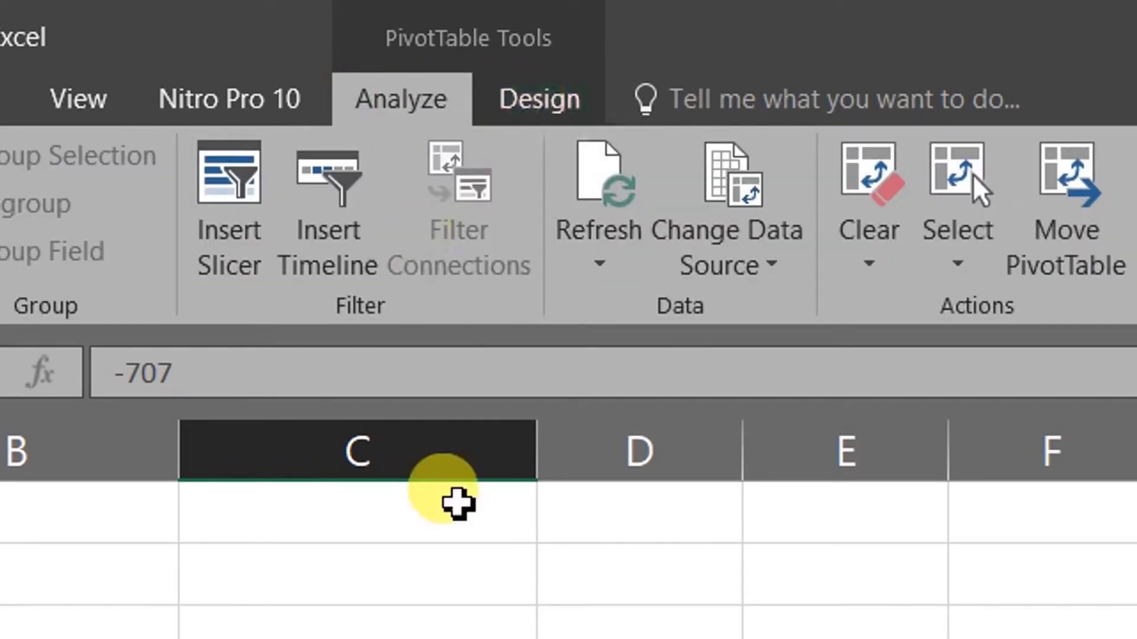
left_click(456, 499)
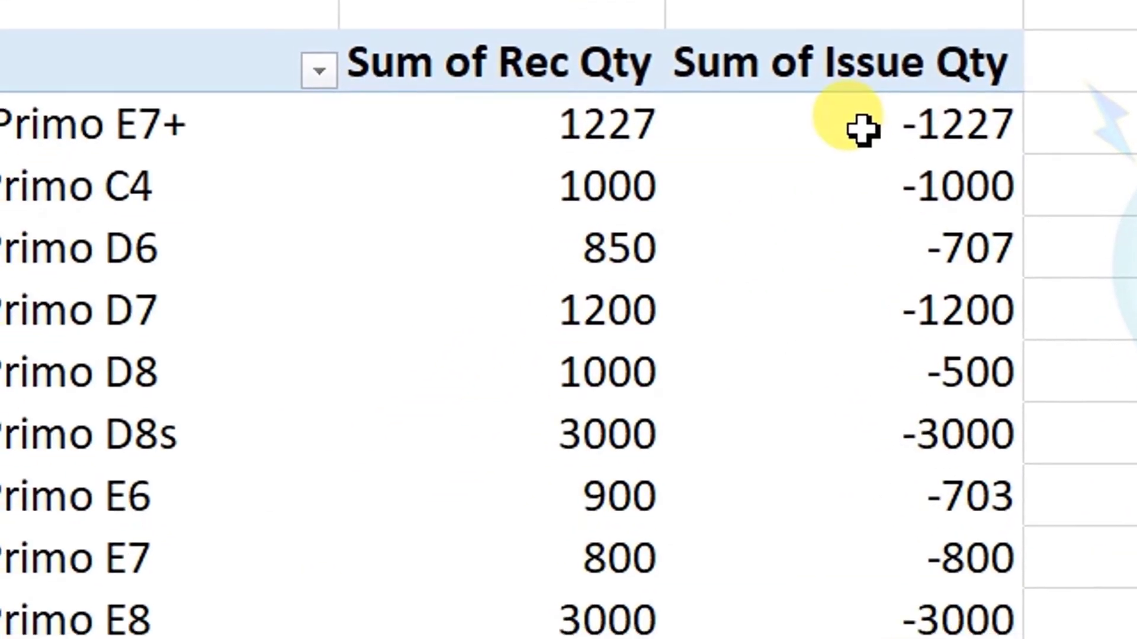
- Insert slicers for the Description, Date and T_Type fields of the PivotTable
left_click(844, 161)
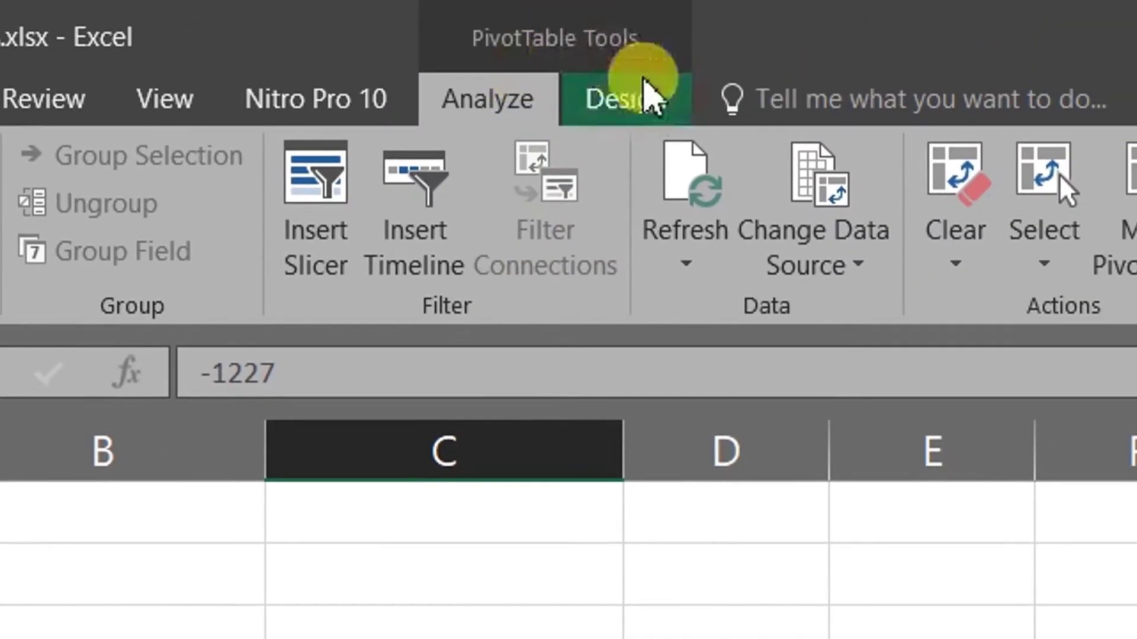
left_click(622, 103)
left_click(497, 106)
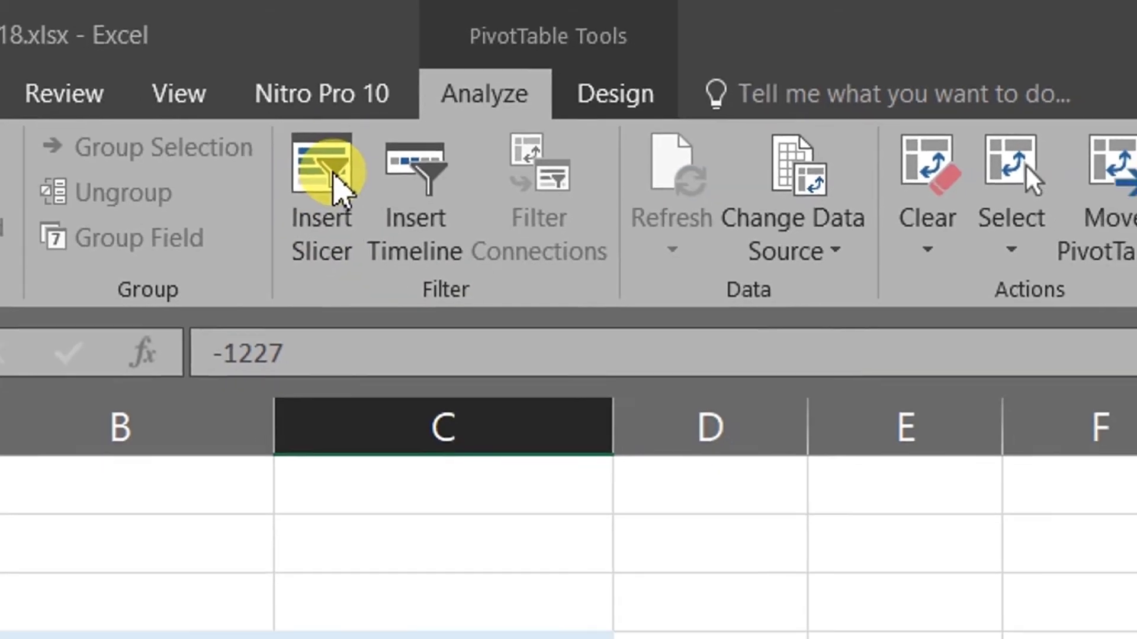
left_click(329, 198)
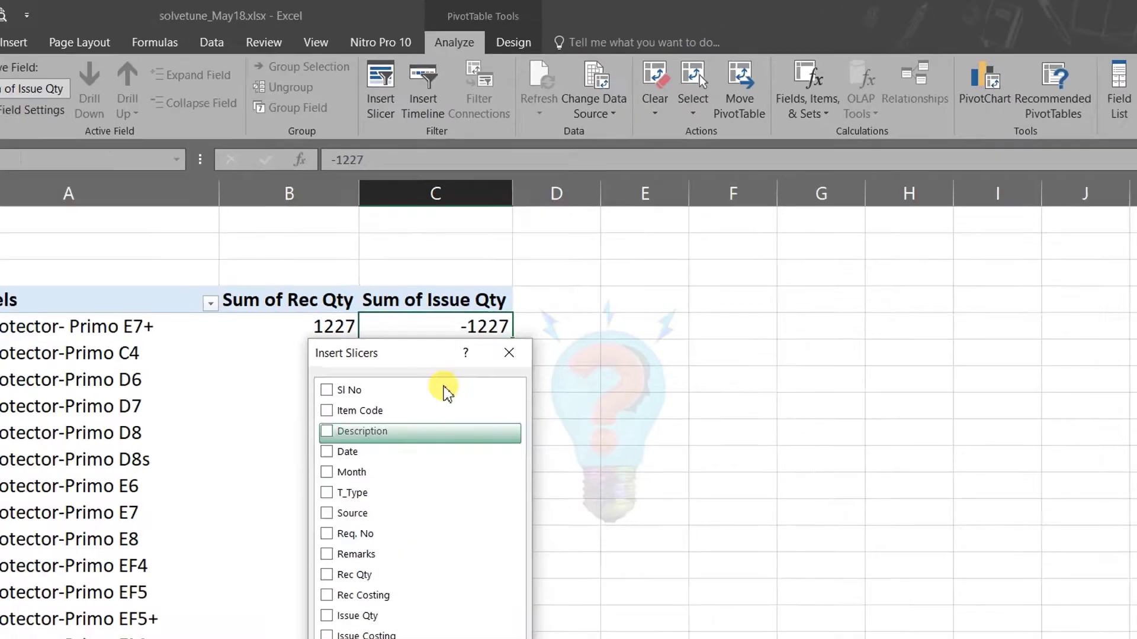
left_click_drag(419, 275, 833, 222)
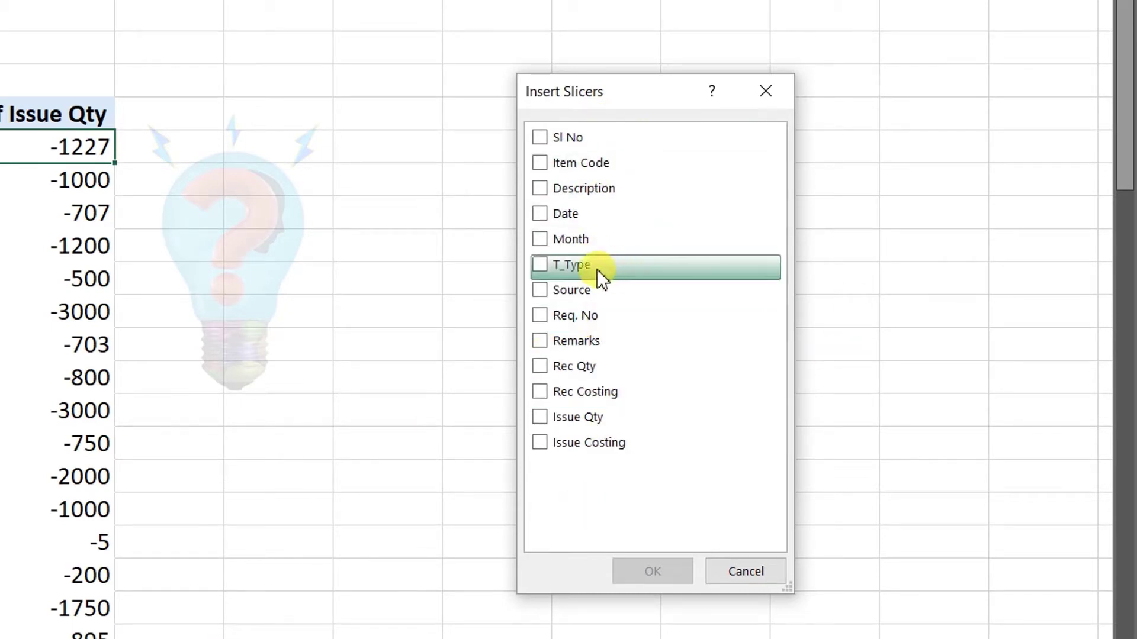
left_click(548, 270)
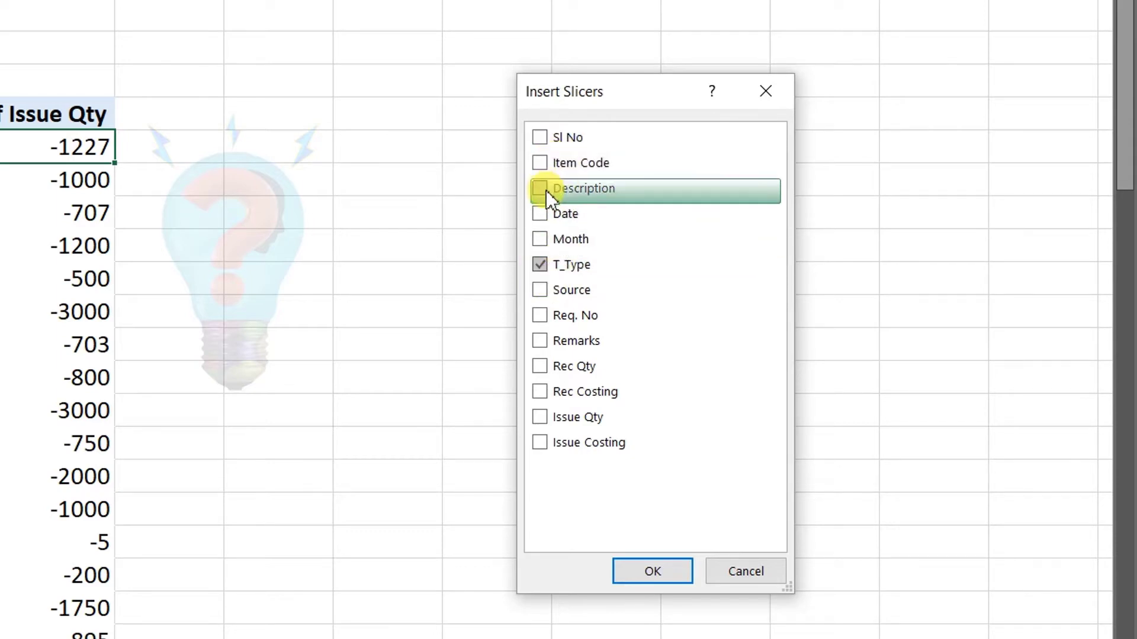
left_click(542, 214)
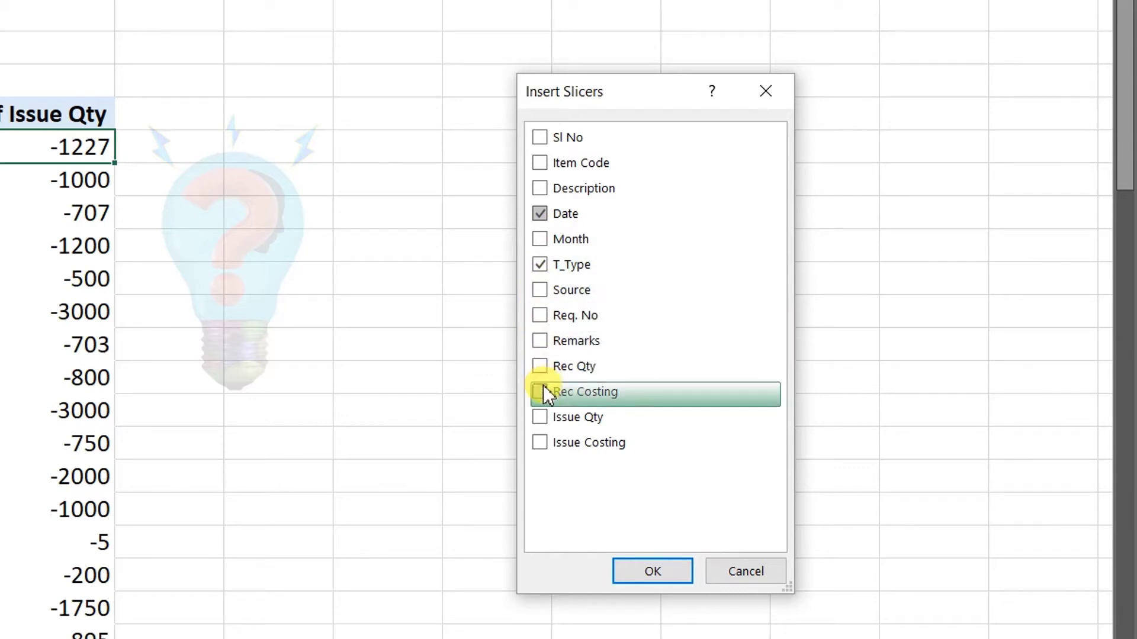
left_click(538, 189)
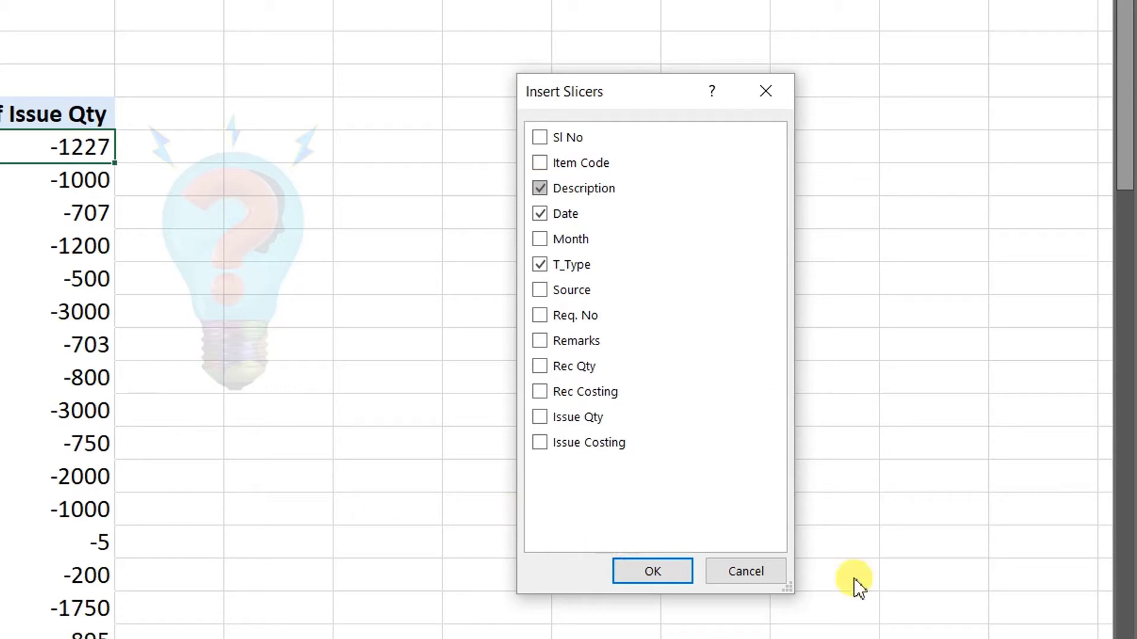
left_click(641, 573)
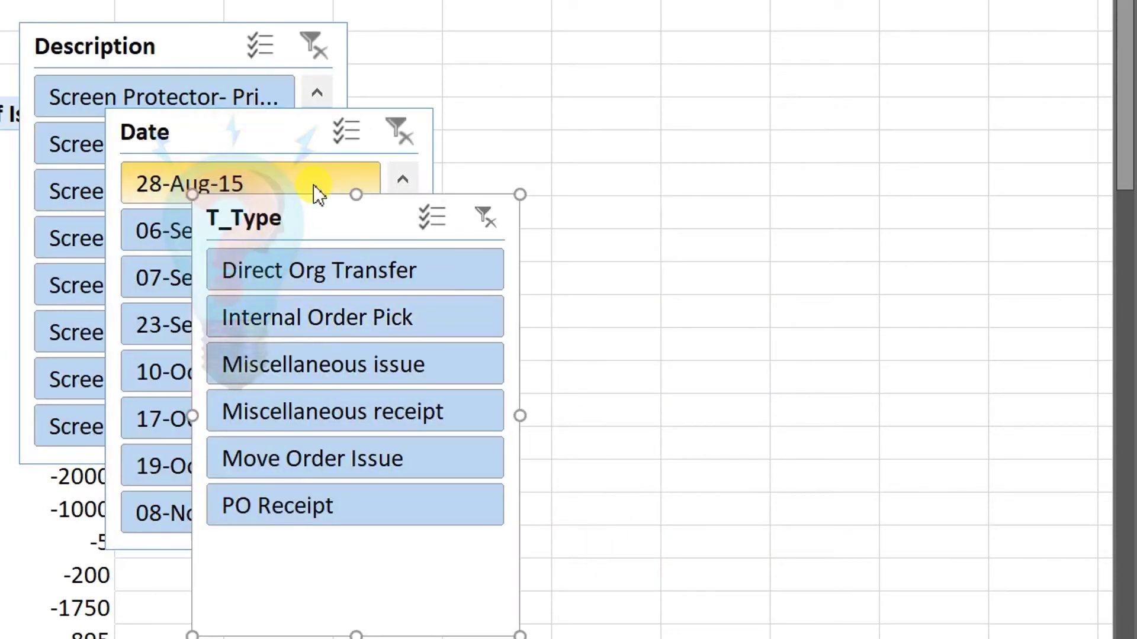
- Spread the overlapping slicers out side by side next to the PivotTable, in the order T_Type, Date, Description
left_click_drag(309, 215, 613, 78)
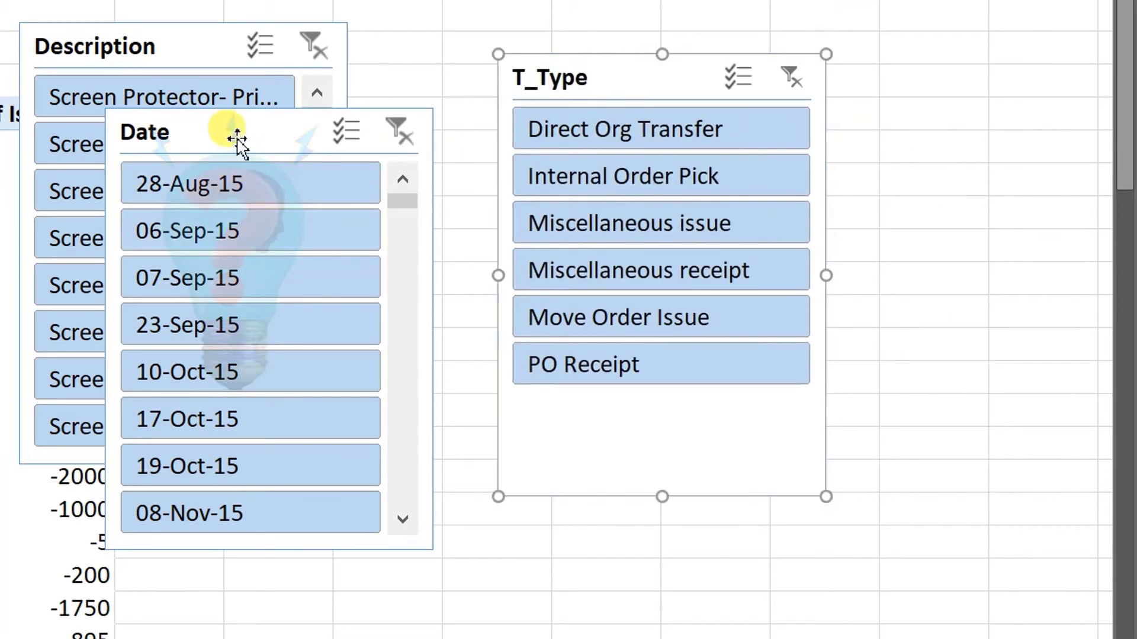
left_click_drag(236, 139, 695, 141)
left_click_drag(172, 56, 850, 127)
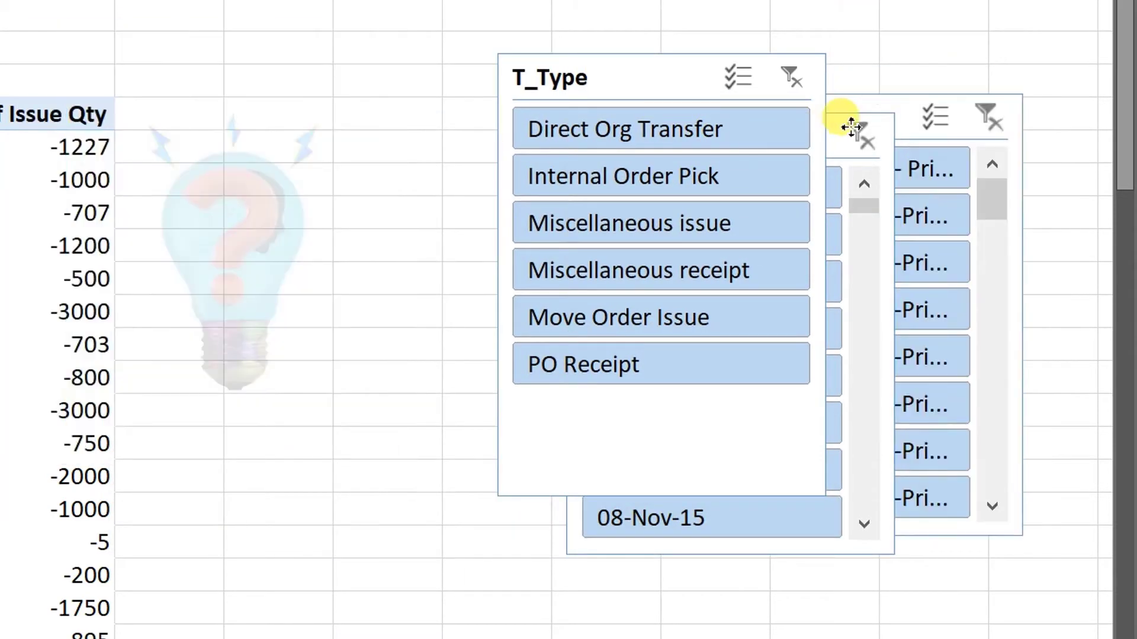
left_click_drag(619, 77, 305, 71)
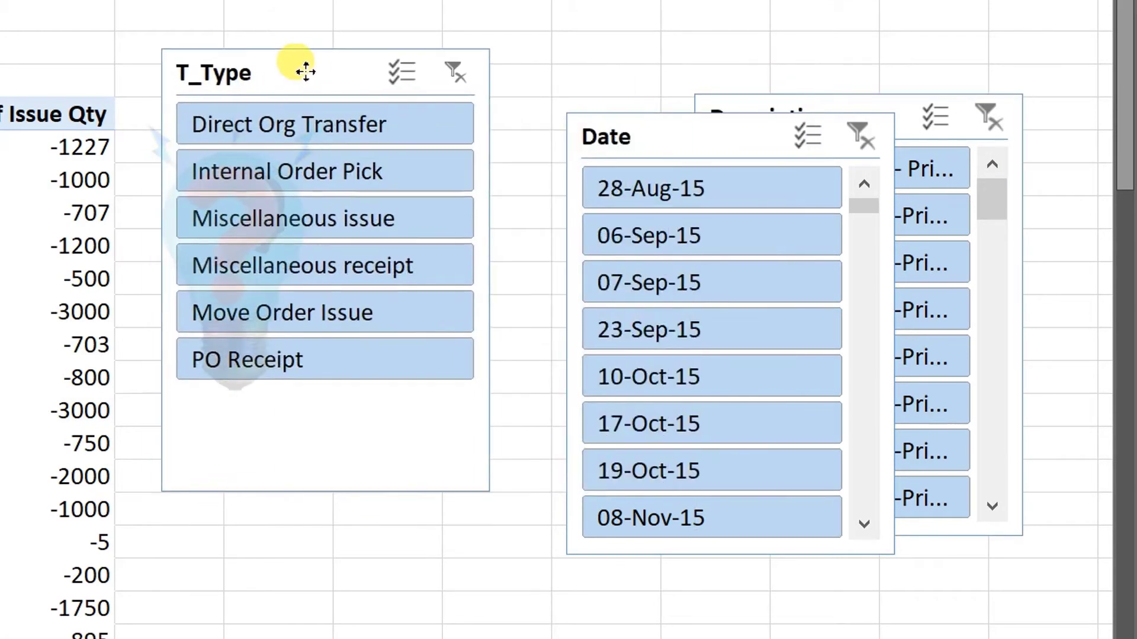
left_click_drag(728, 136, 666, 70)
left_click_drag(890, 121, 1027, 77)
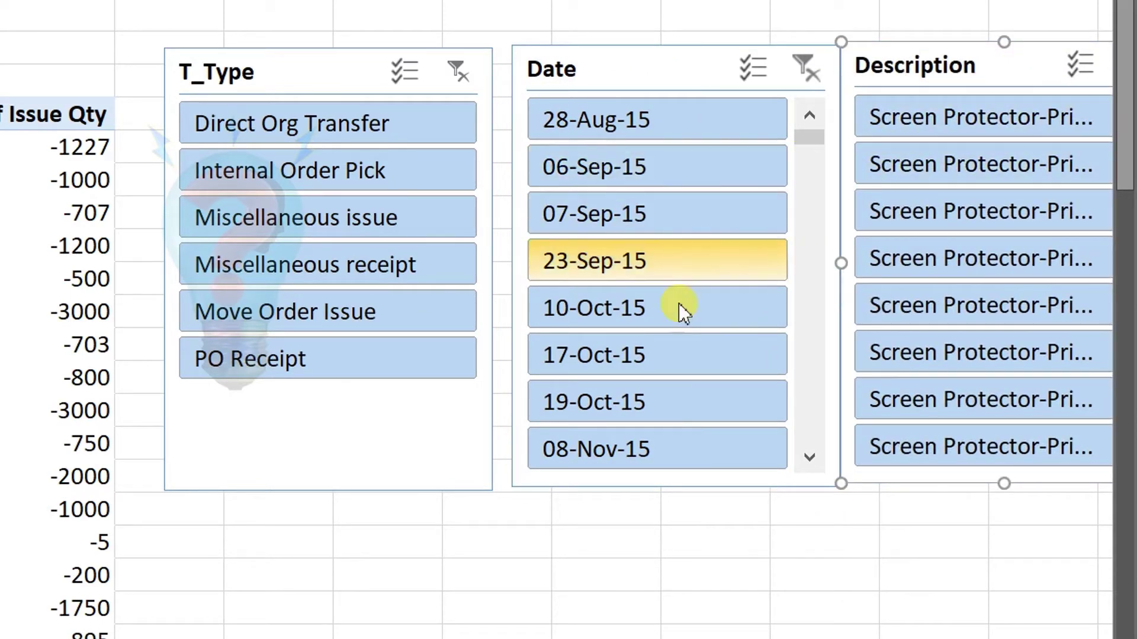
- Nudge the Description and Date slicers so that small gaps separate the three slicers
left_click(602, 531)
scroll(602, 533, "down", 2)
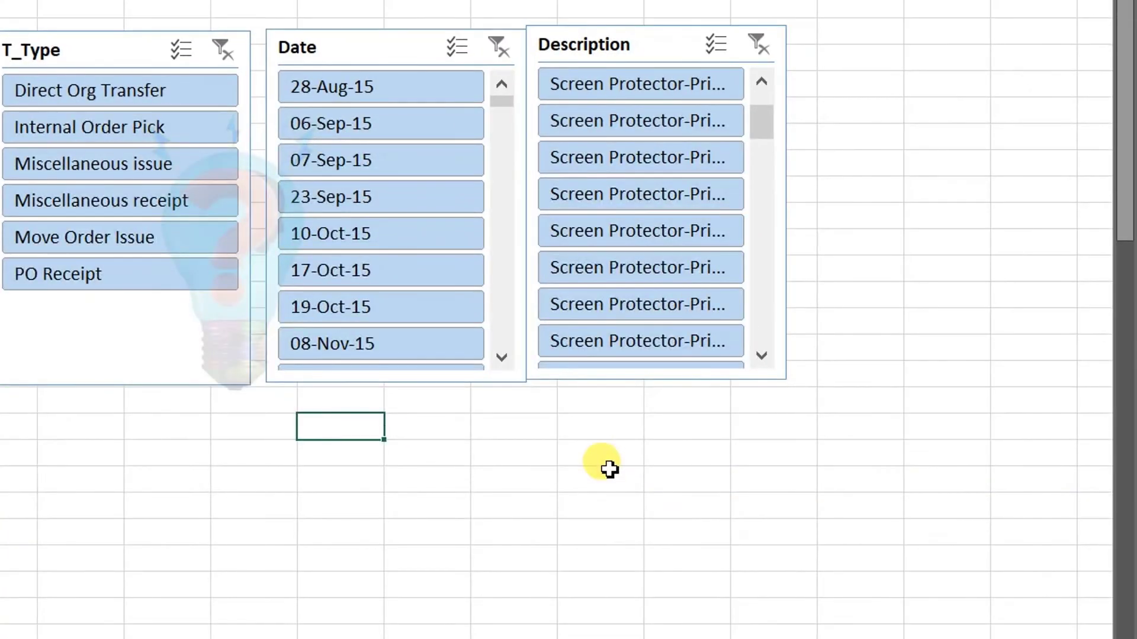
scroll(610, 469, "up", 1)
left_click_drag(850, 33, 877, 37)
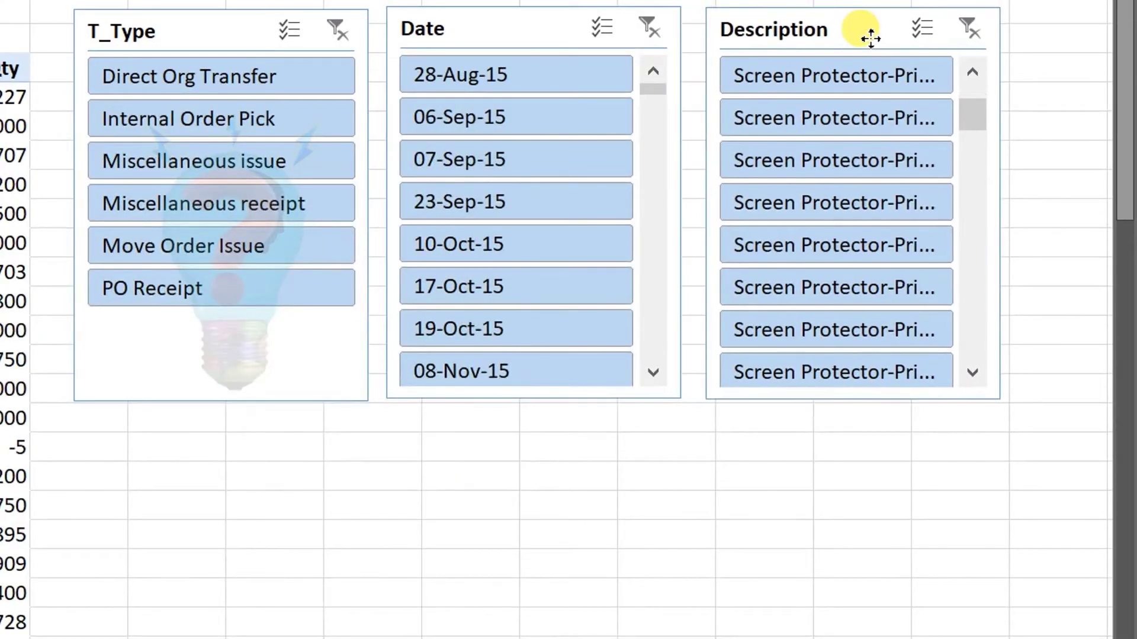
left_click_drag(551, 37, 557, 41)
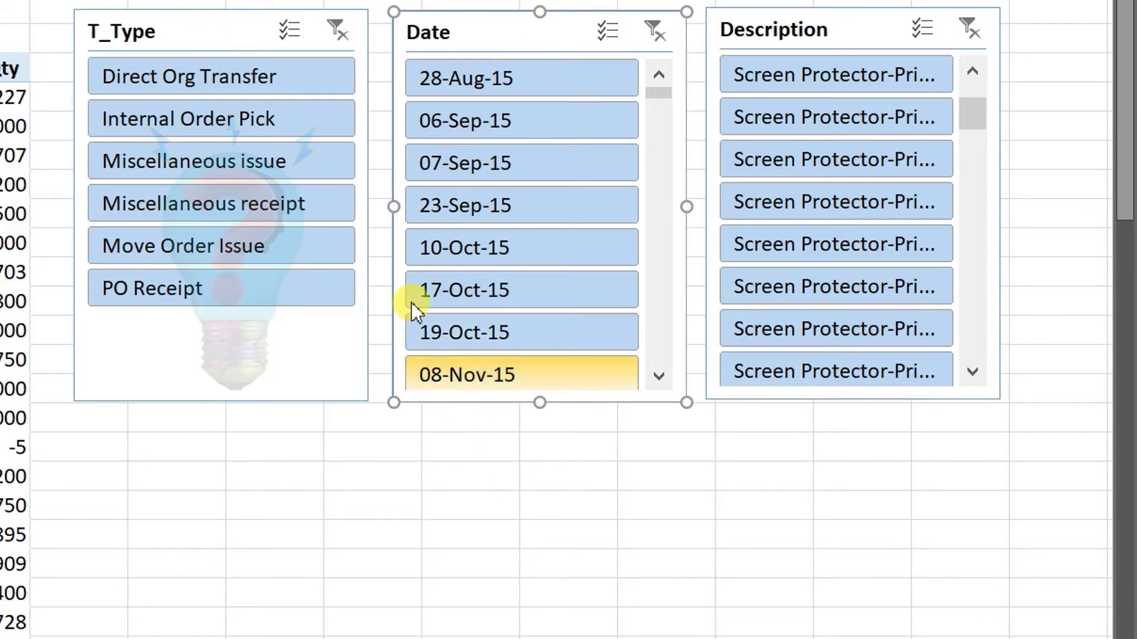
- Try a light orange style on the T_Type slicer and a light blue style on the Date slicer
left_click(218, 30)
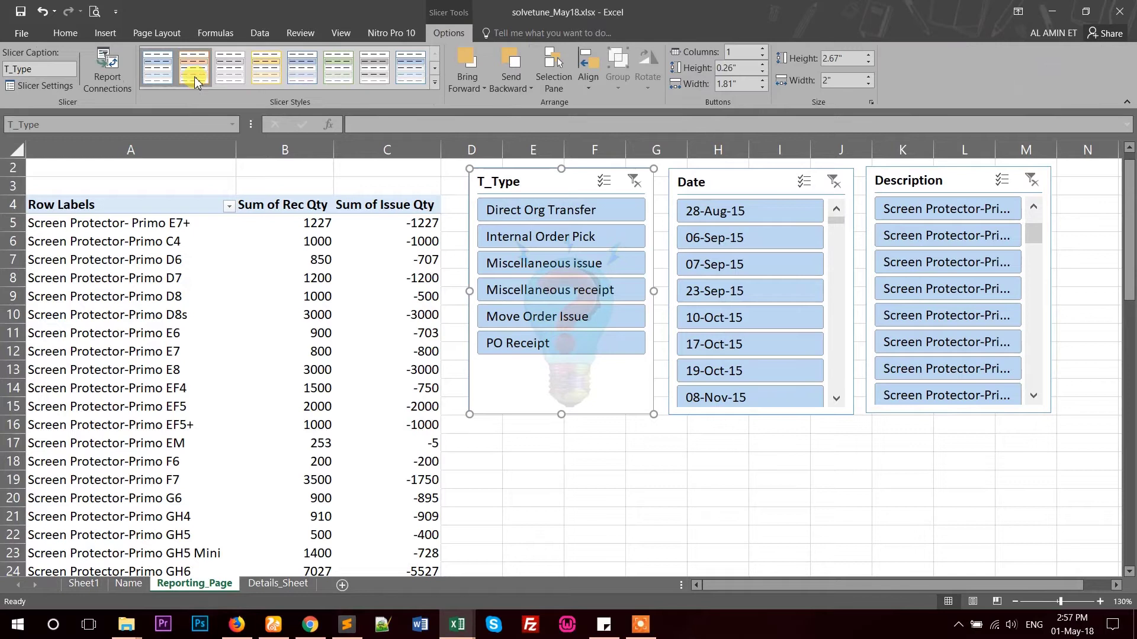
left_click(195, 79)
left_click(754, 178)
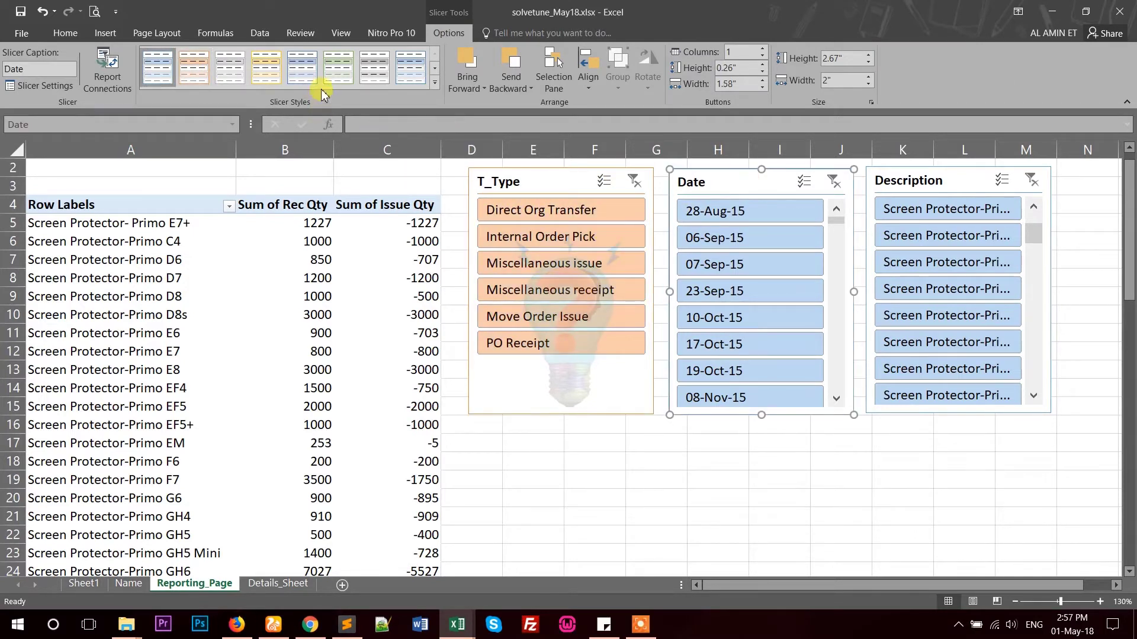
left_click(302, 74)
- Apply the dark blue slicer style with solid-filled items to the Description slicer
left_click(965, 178)
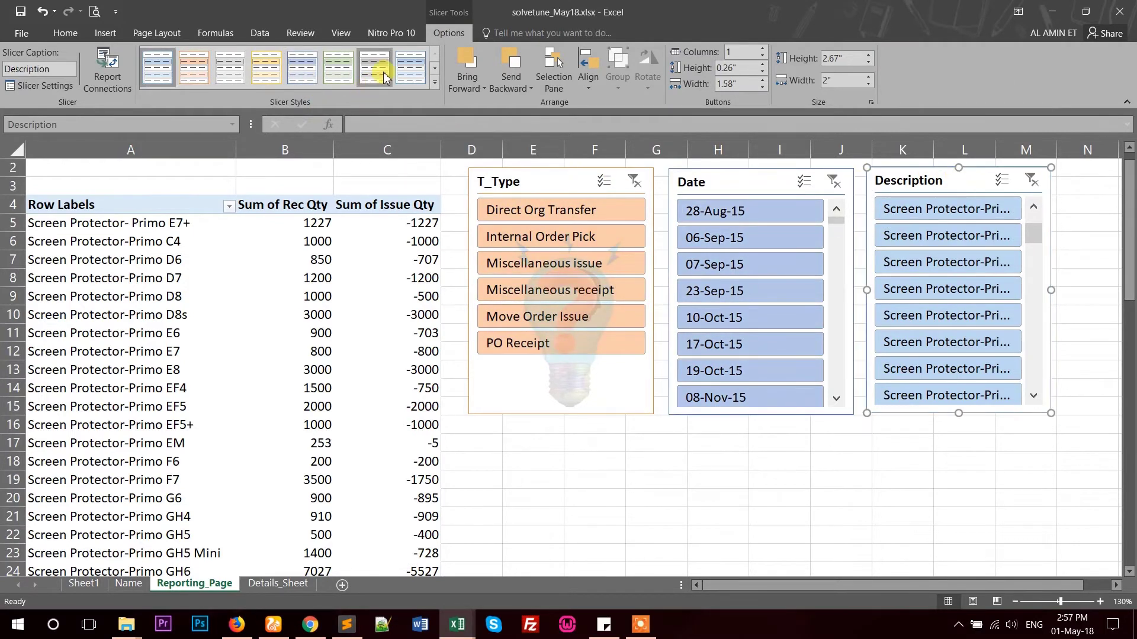
left_click(435, 87)
left_click(310, 124)
- Try the solid gold style on the Date slicer and settle on the solid green style
left_click(753, 187)
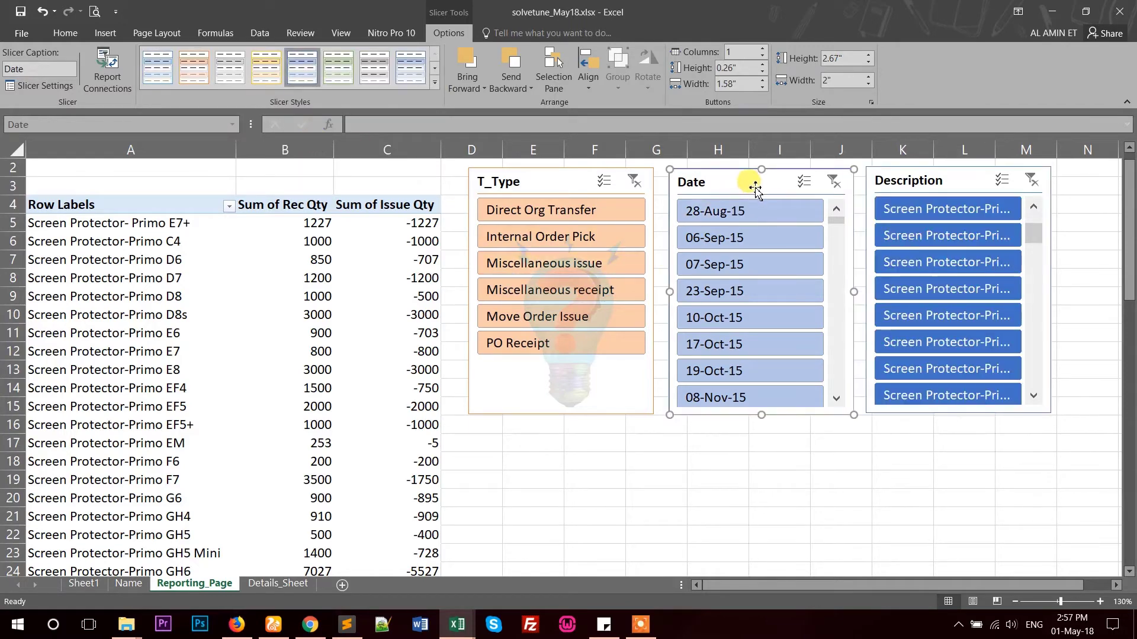
left_click(435, 85)
left_click(267, 141)
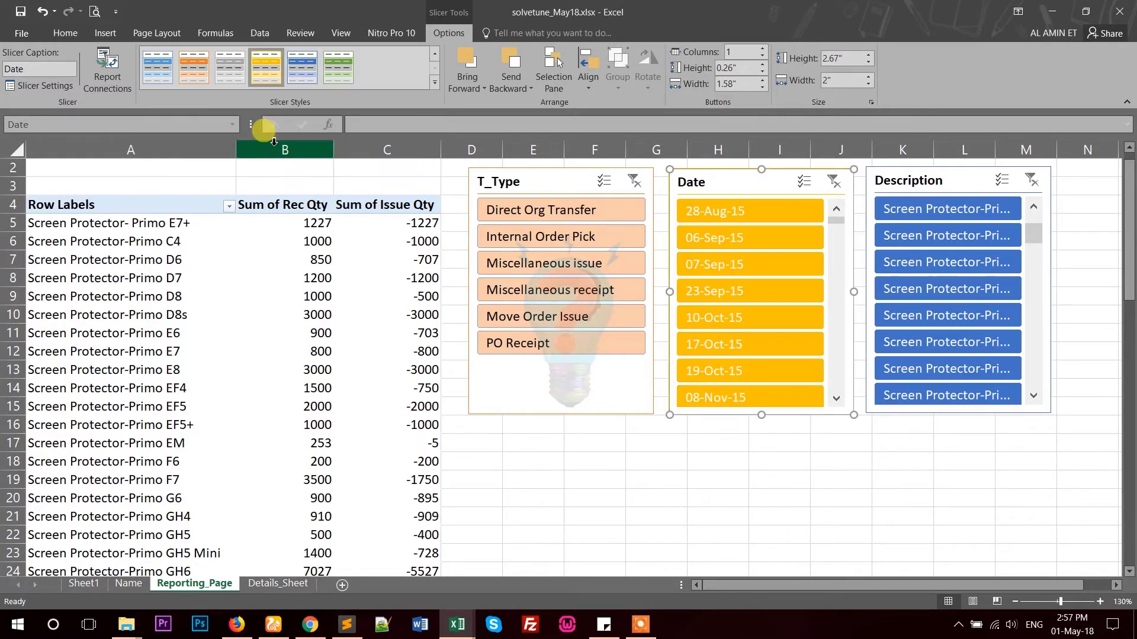
left_click(343, 77)
- Restyle the T_Type slicer with the first of the solid-filled dark styles, the lighter blue one
left_click(567, 186)
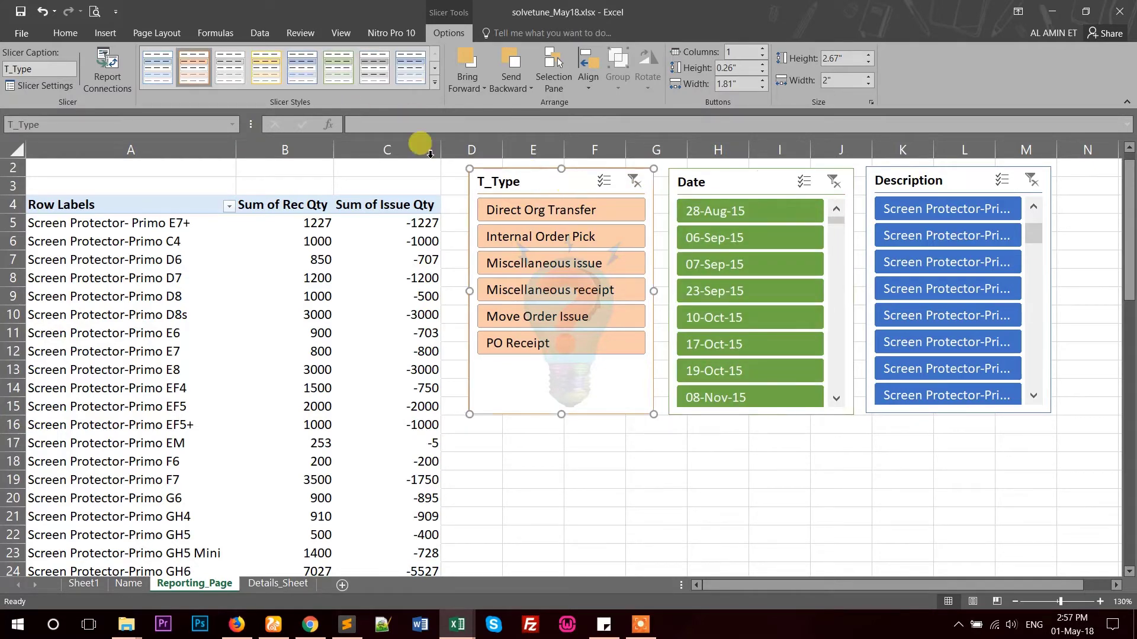
left_click(434, 84)
left_click(170, 137)
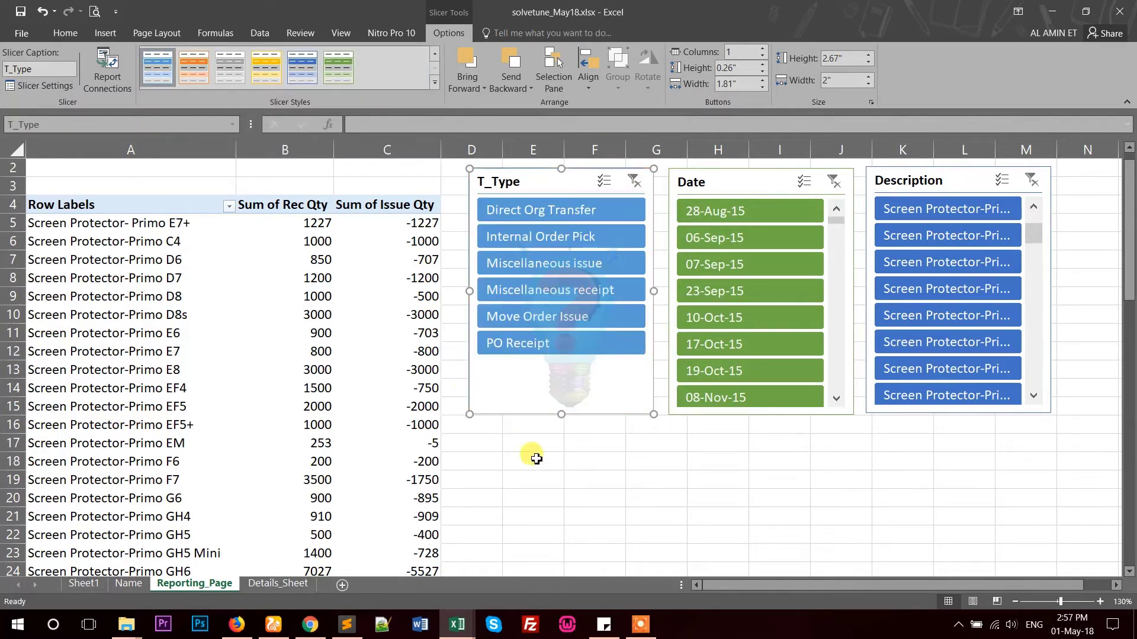
- Test the slicers on Internal Order Pick with 16-Nov-15 and one description, and on Miscellaneous issue, clearing all filters each time
left_click(561, 240)
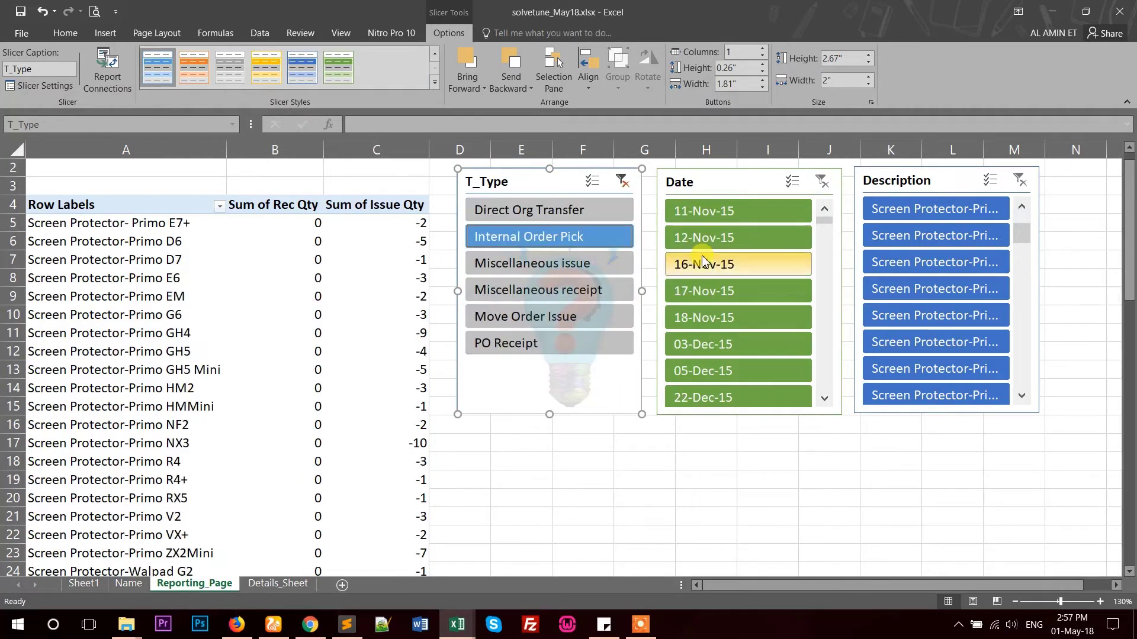
left_click(689, 264)
left_click(888, 287)
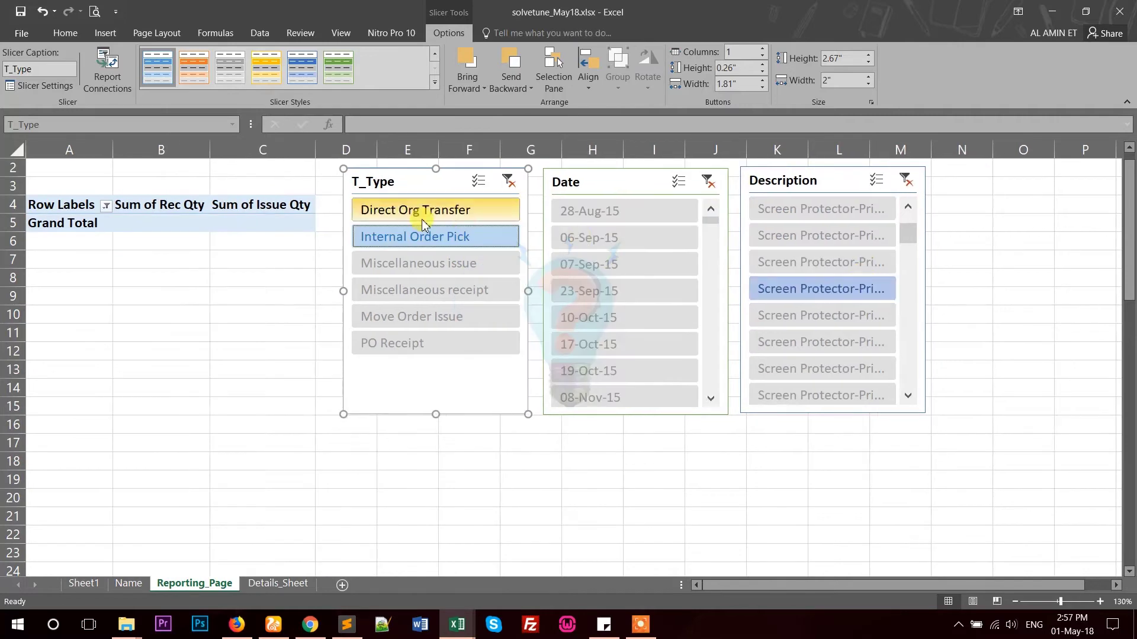
left_click(511, 183)
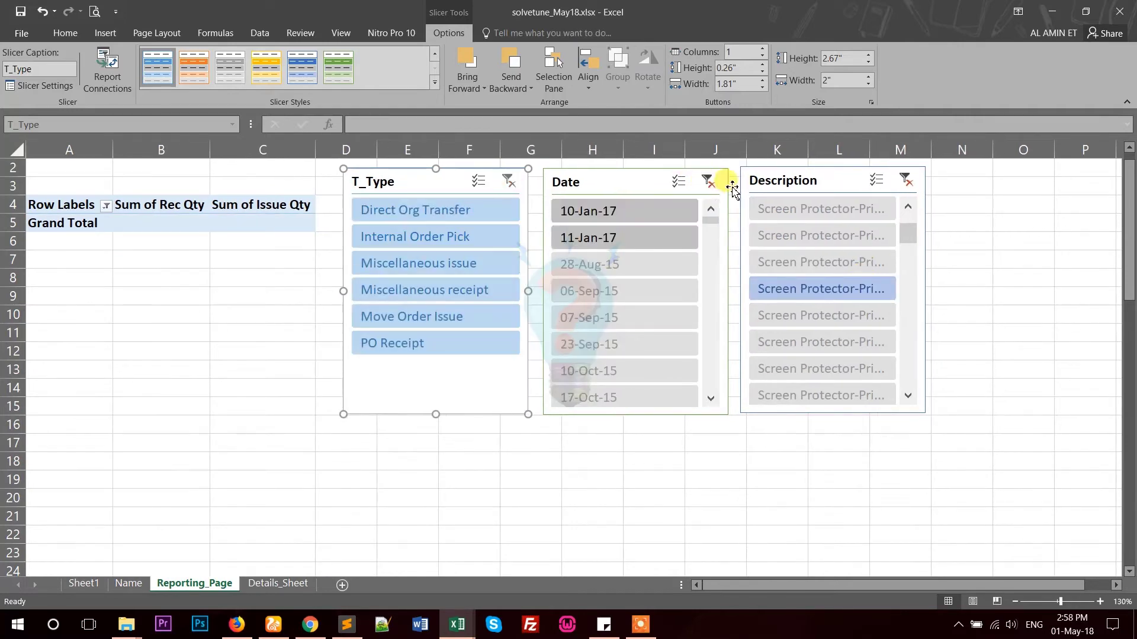
left_click(708, 183)
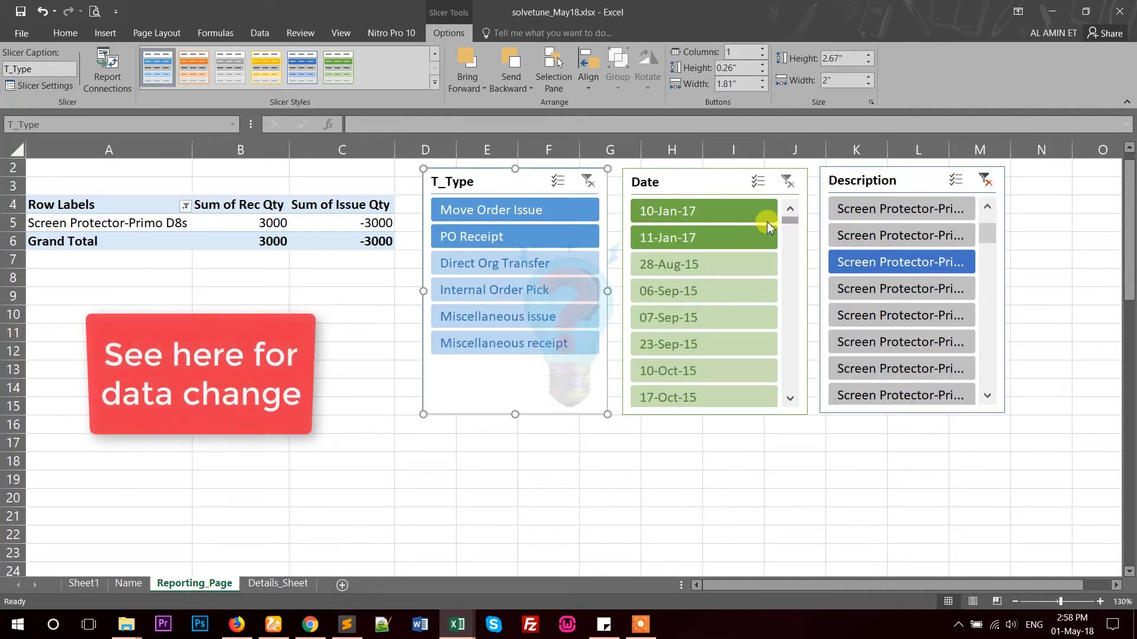
left_click(994, 184)
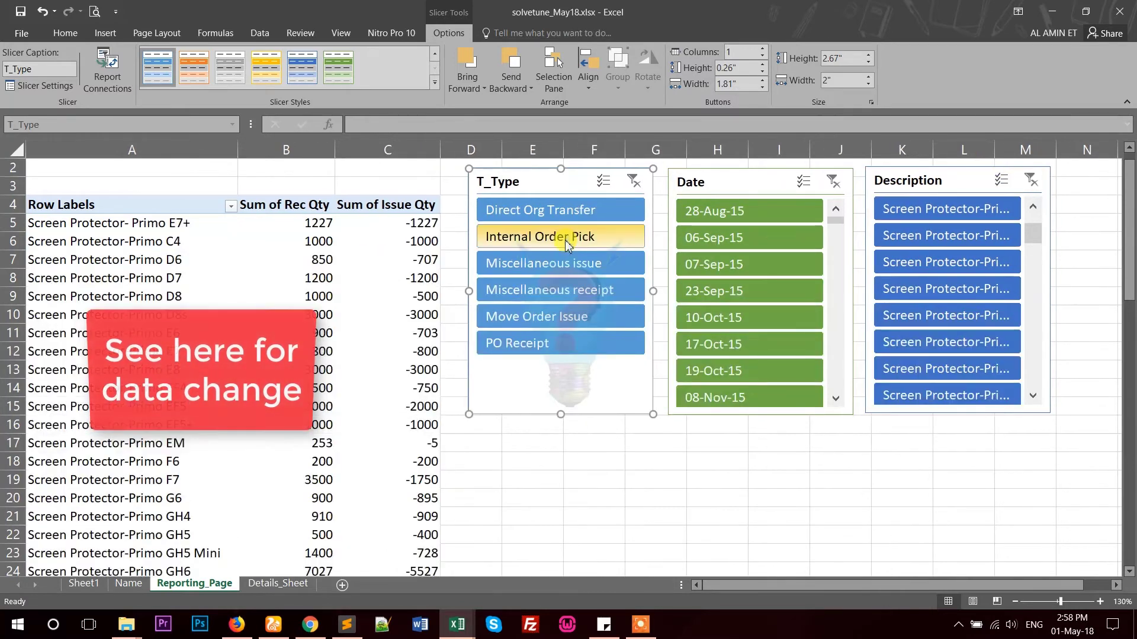
left_click(568, 260)
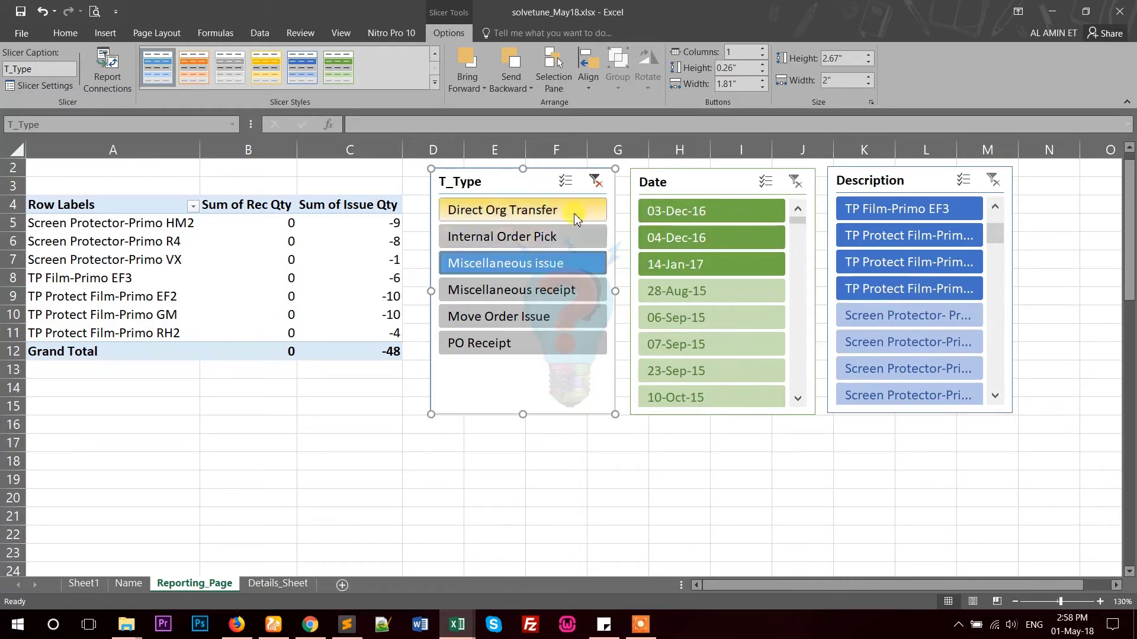
left_click(596, 183)
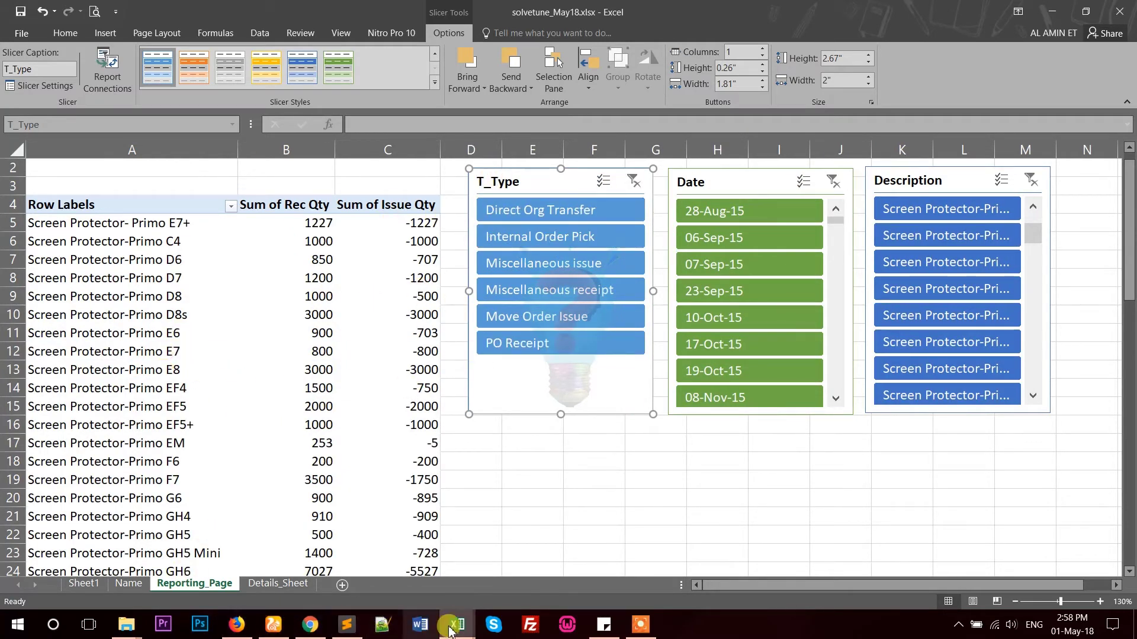
- Filter the finished report in Screen Protector Transaction History.xlsx by Miscellaneous issue to compare its slicers and chart, and return to solvetune_May18.xlsx
mouse_move(450, 630)
left_click(505, 568)
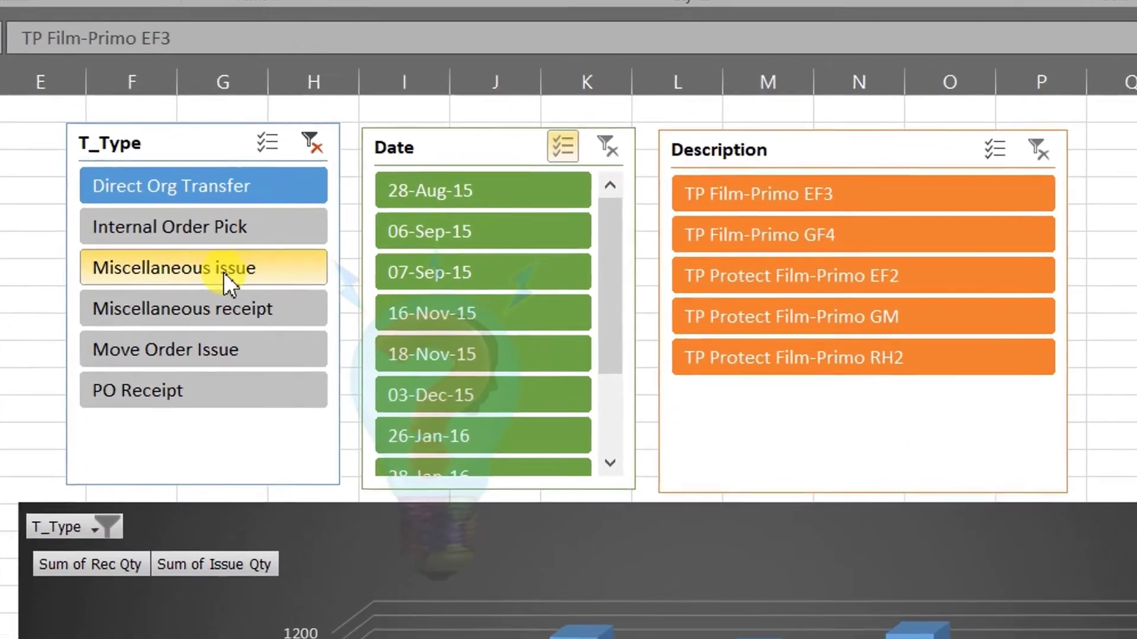
left_click(465, 244)
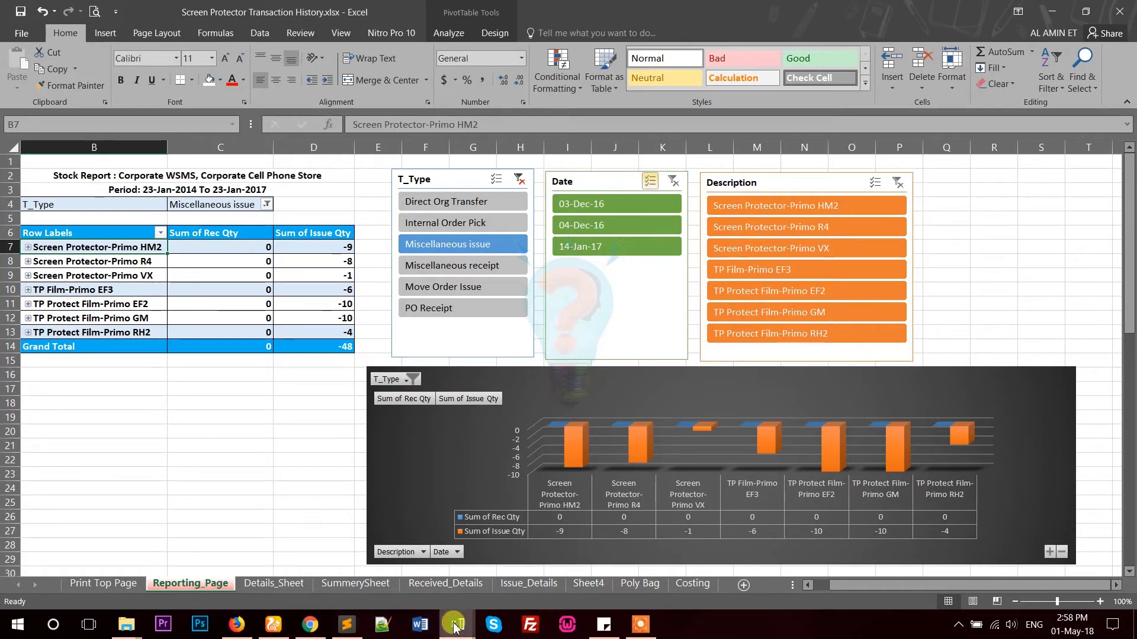
mouse_move(454, 632)
left_click(377, 551)
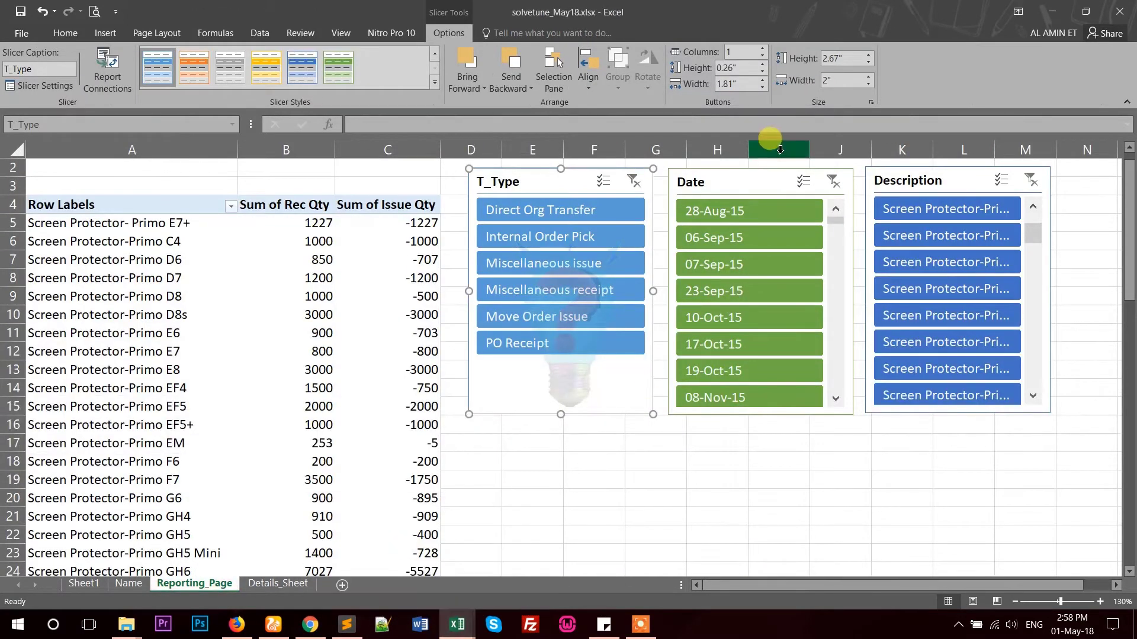
- Set the T_Type slicer to hide items with no data and filter it by Miscellaneous issue
right_click(554, 184)
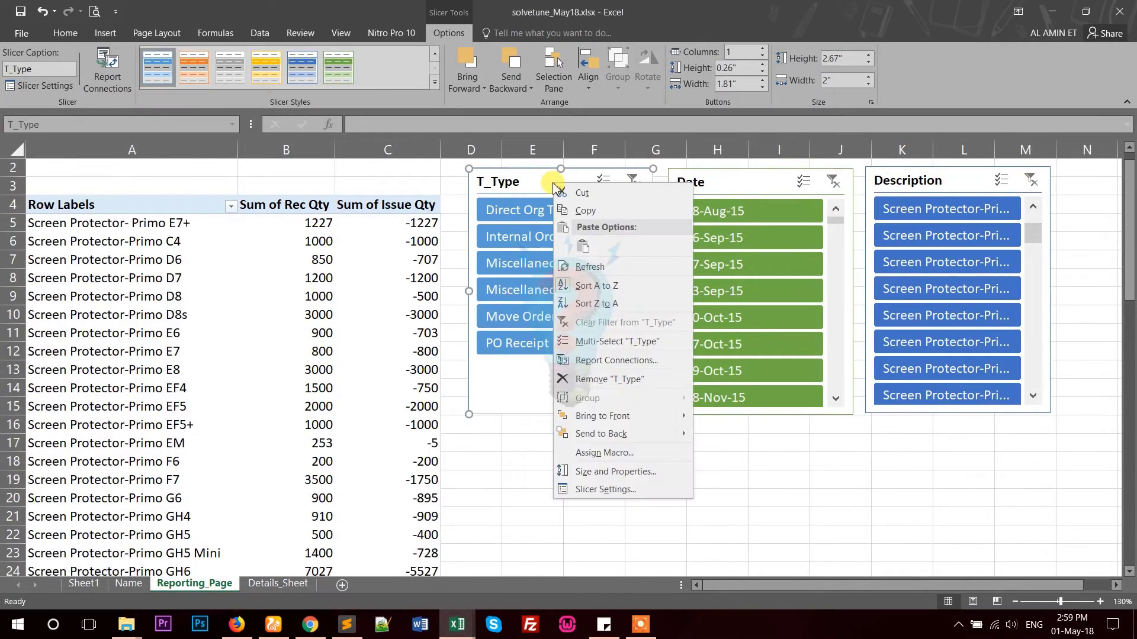
left_click(636, 492)
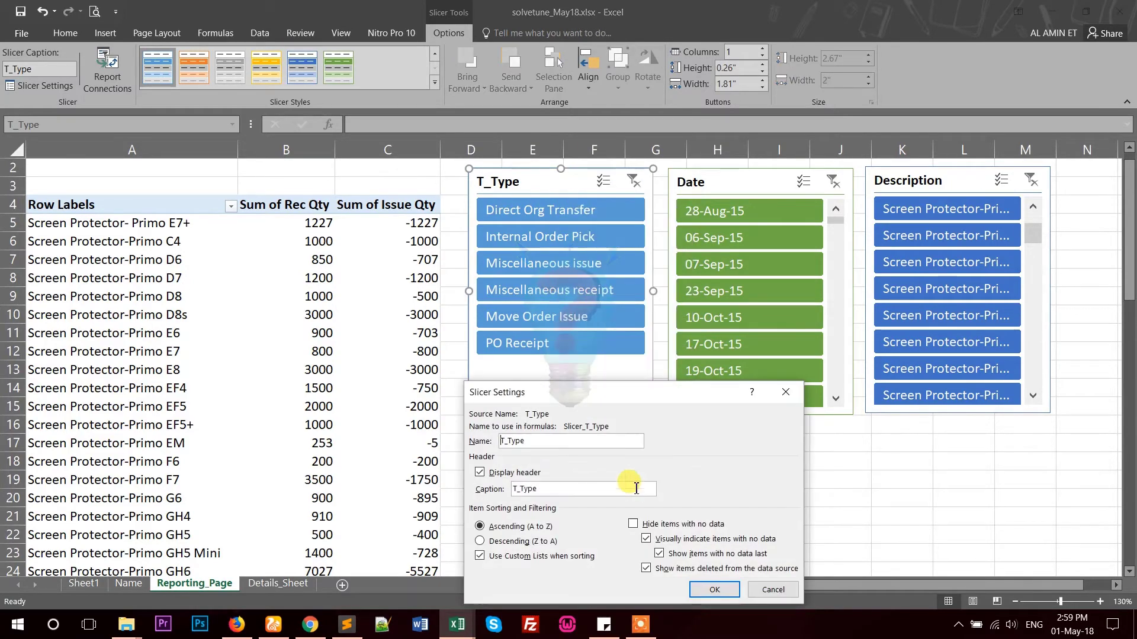
left_click_drag(639, 399, 653, 250)
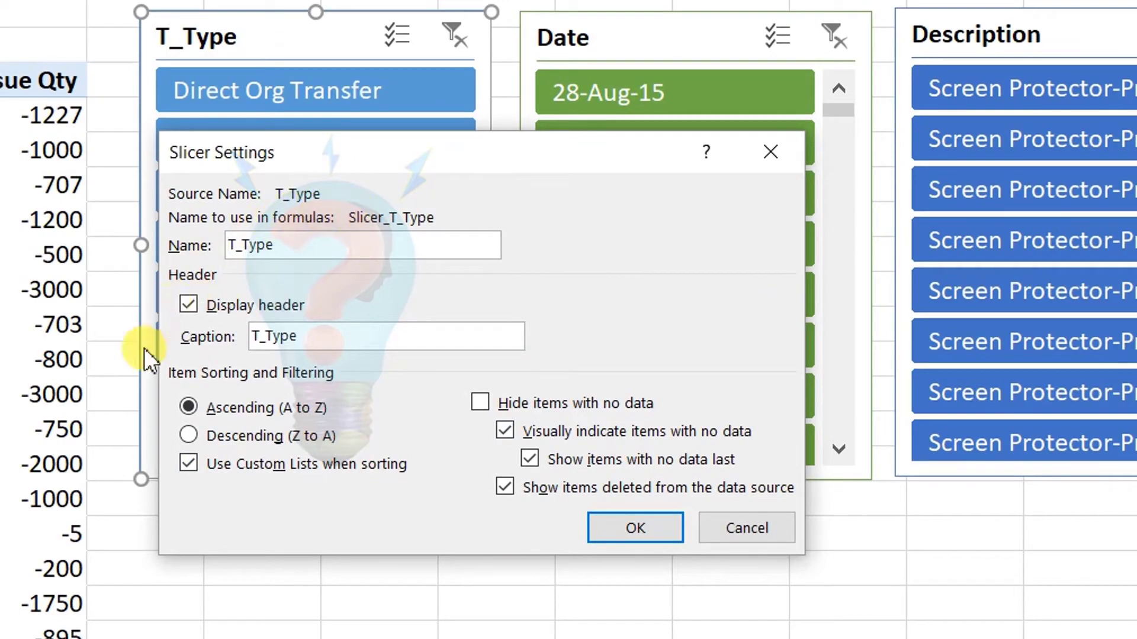
left_click(478, 403)
left_click(635, 528)
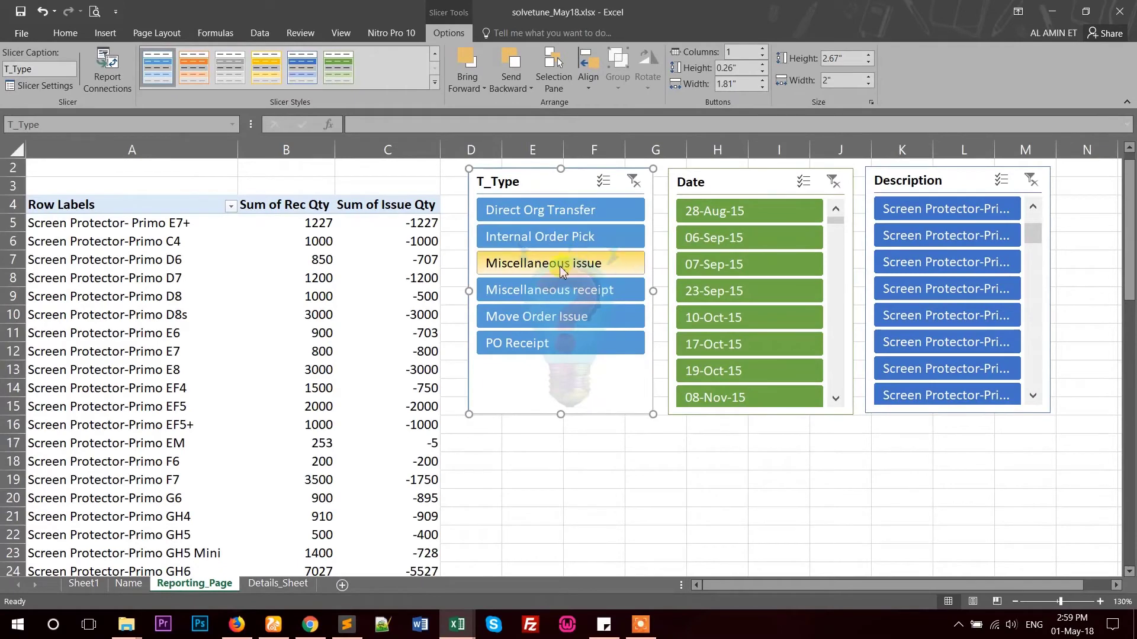
left_click(561, 271)
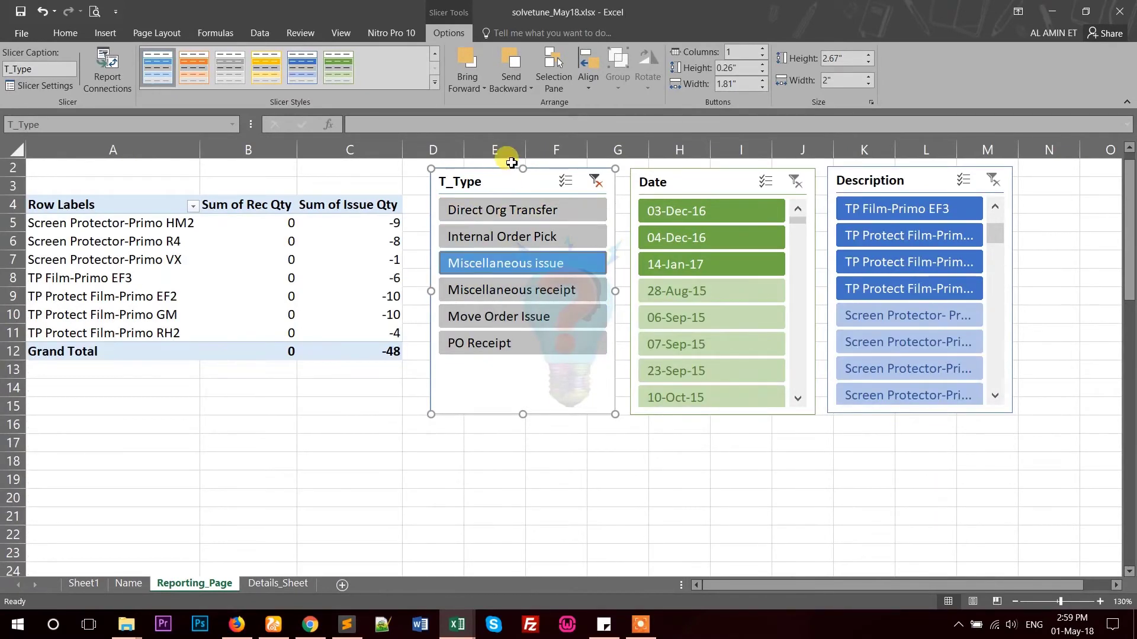
- Set the Date slicer to hide items with no data
right_click(705, 181)
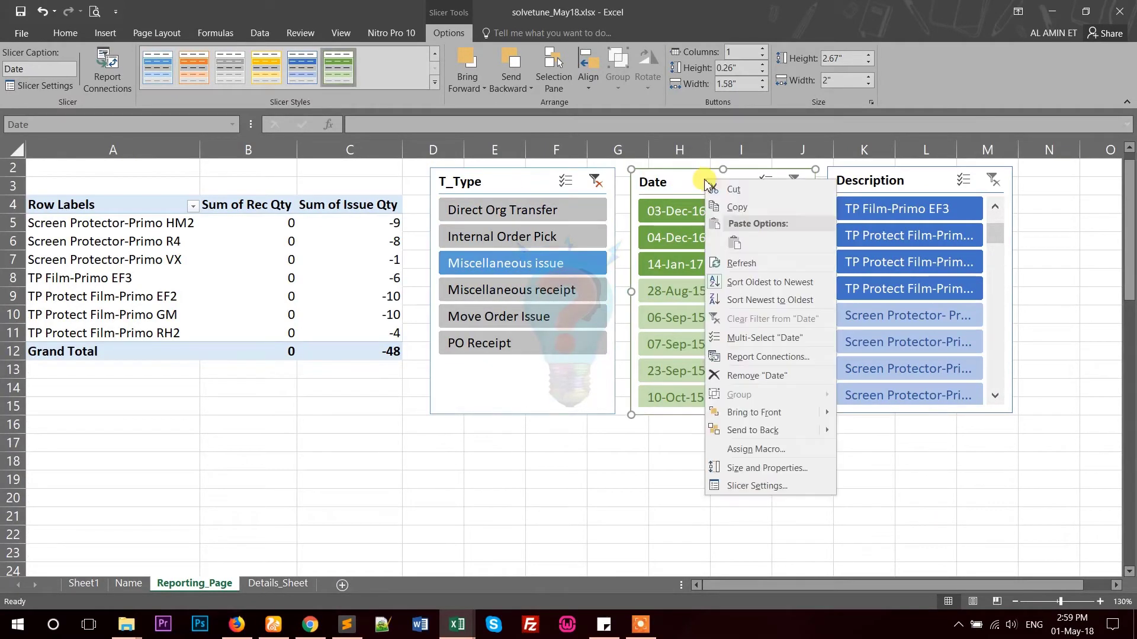
left_click(720, 484)
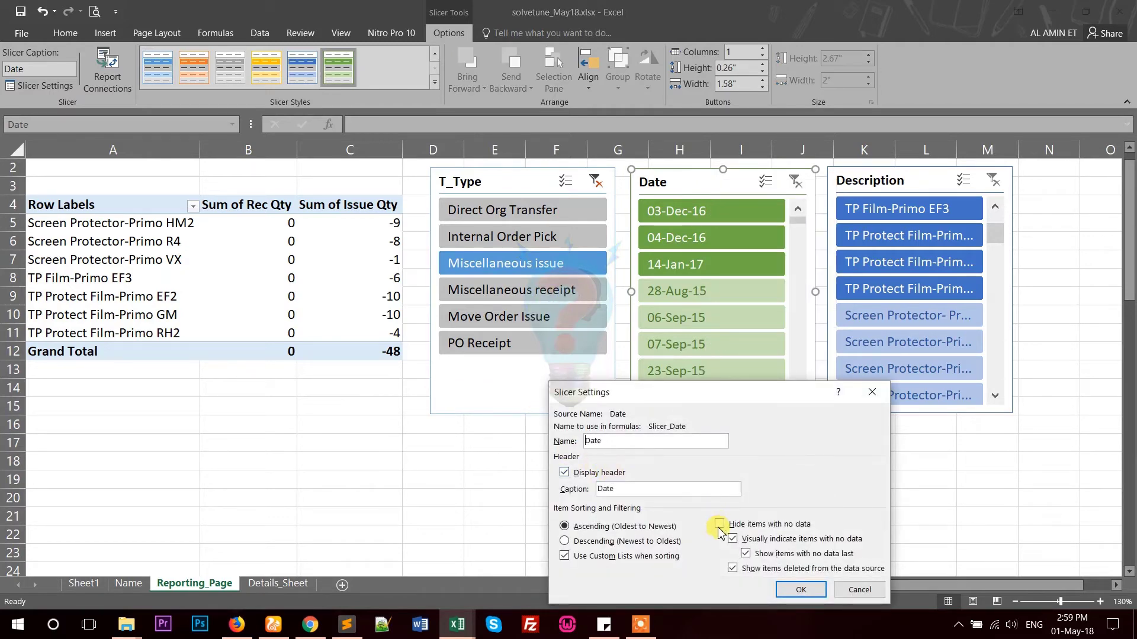
left_click(719, 525)
left_click(801, 591)
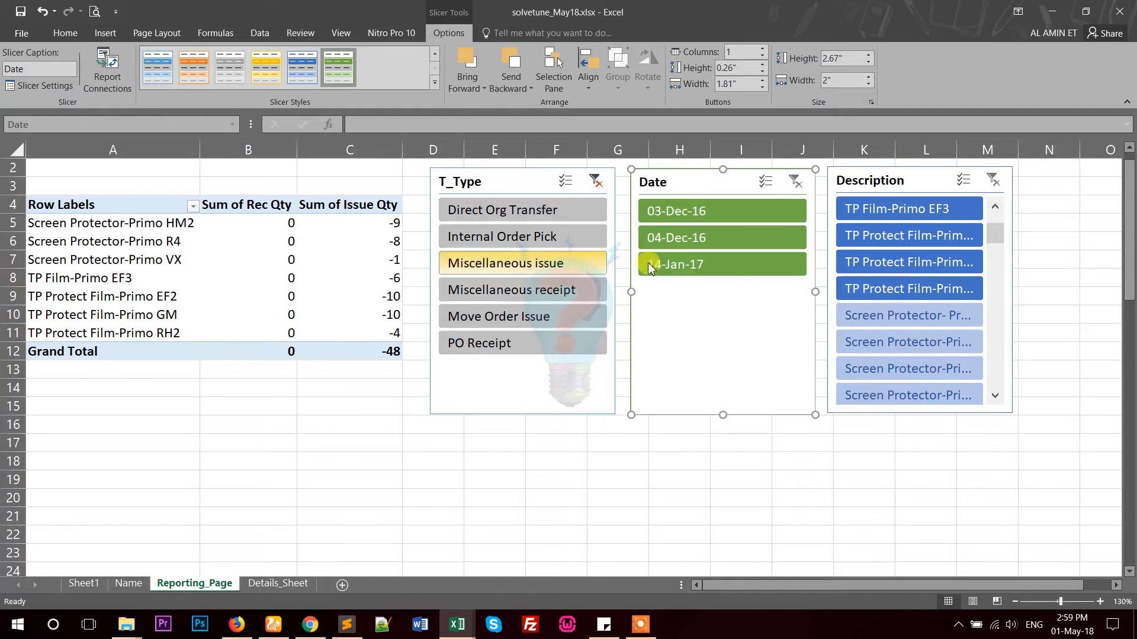
- Set the Description slicer to hide items with no data
right_click(921, 180)
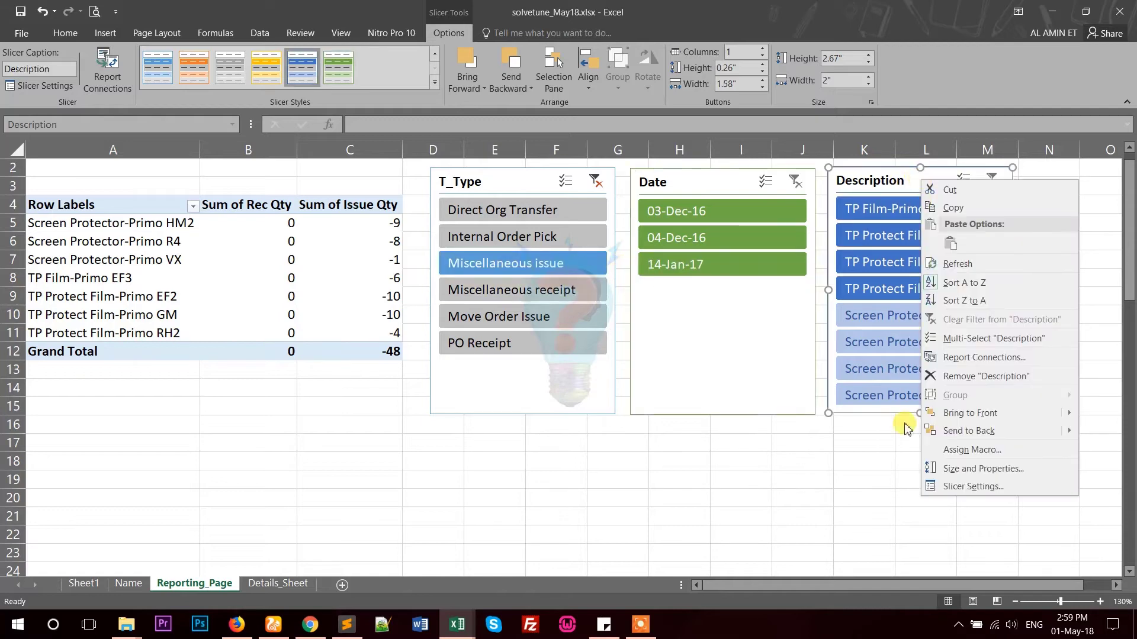
left_click(927, 490)
left_click(941, 524)
left_click(1021, 590)
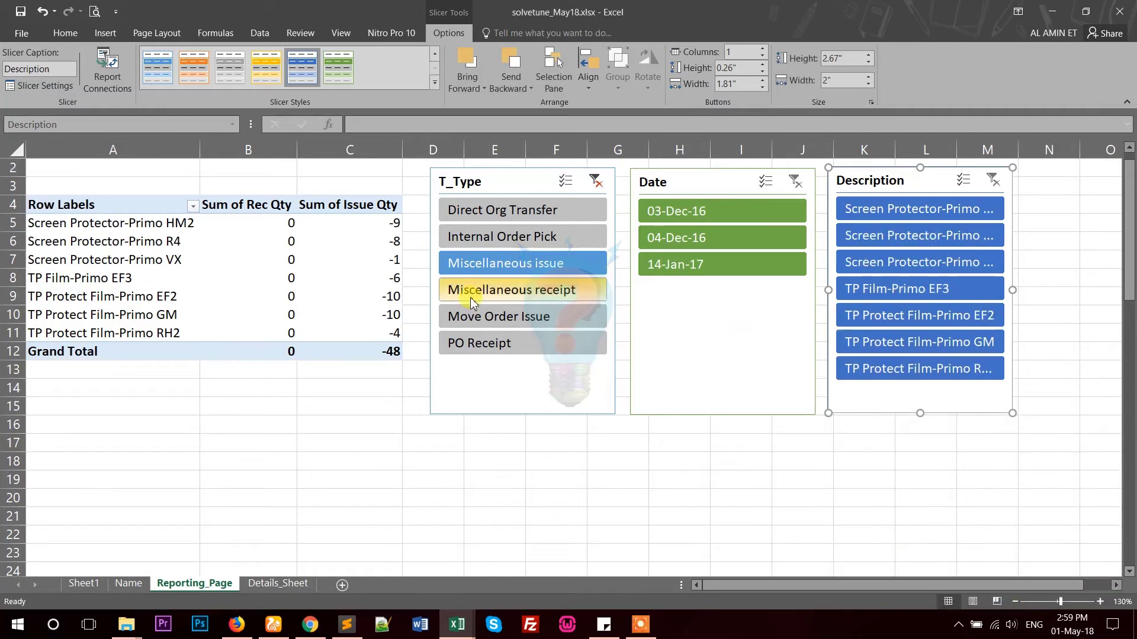
- Test the slicers on Move Order Issue, Direct Org Transfer and Miscellaneous issue with single descriptions such as TP Film-Primo EF3, and clear the filters
left_click(524, 316)
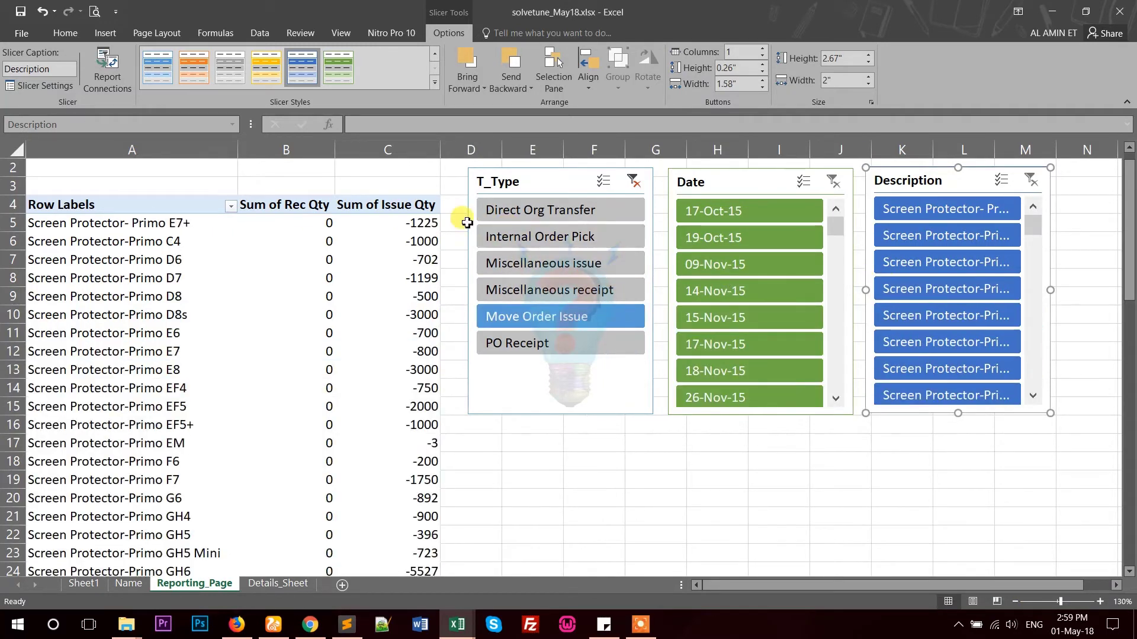
left_click(539, 211)
left_click(526, 263)
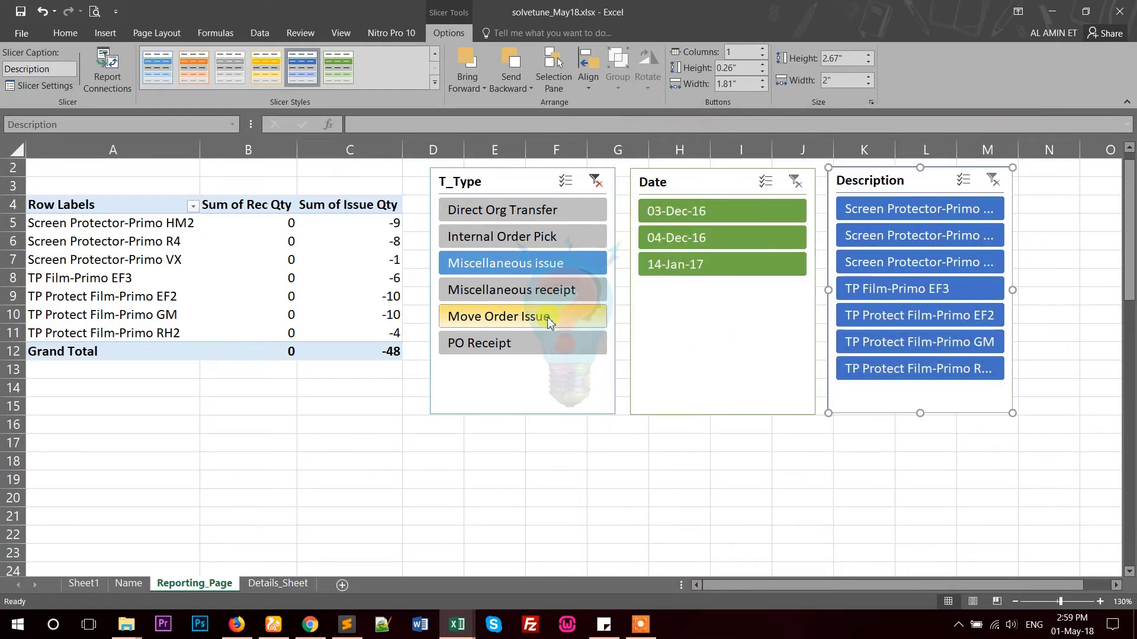
left_click(926, 292)
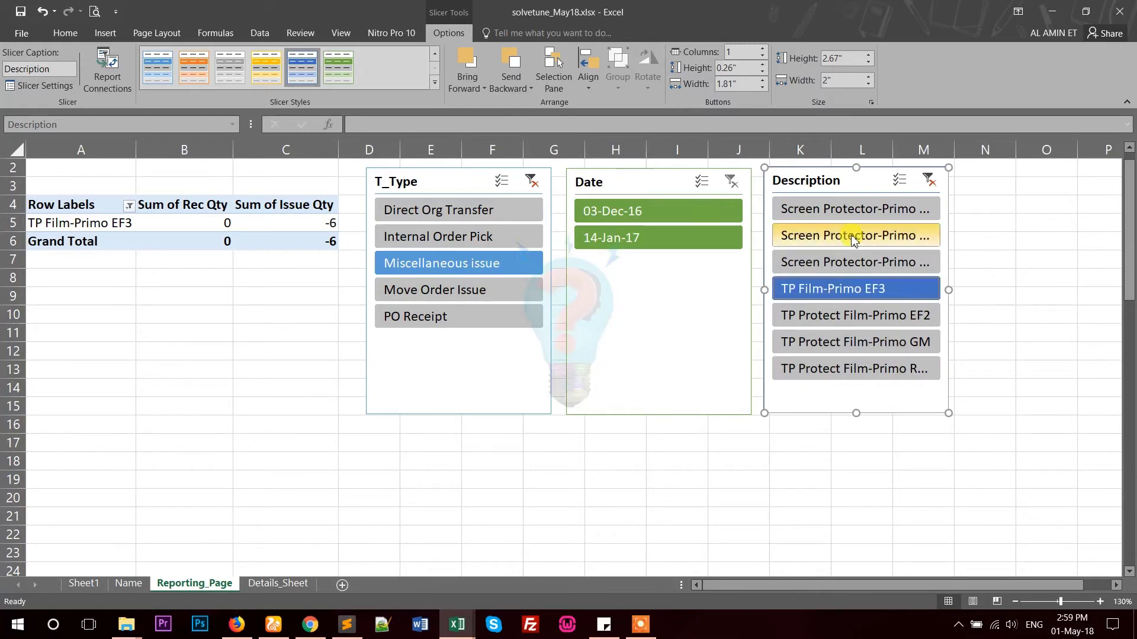
left_click(848, 236)
left_click(848, 266)
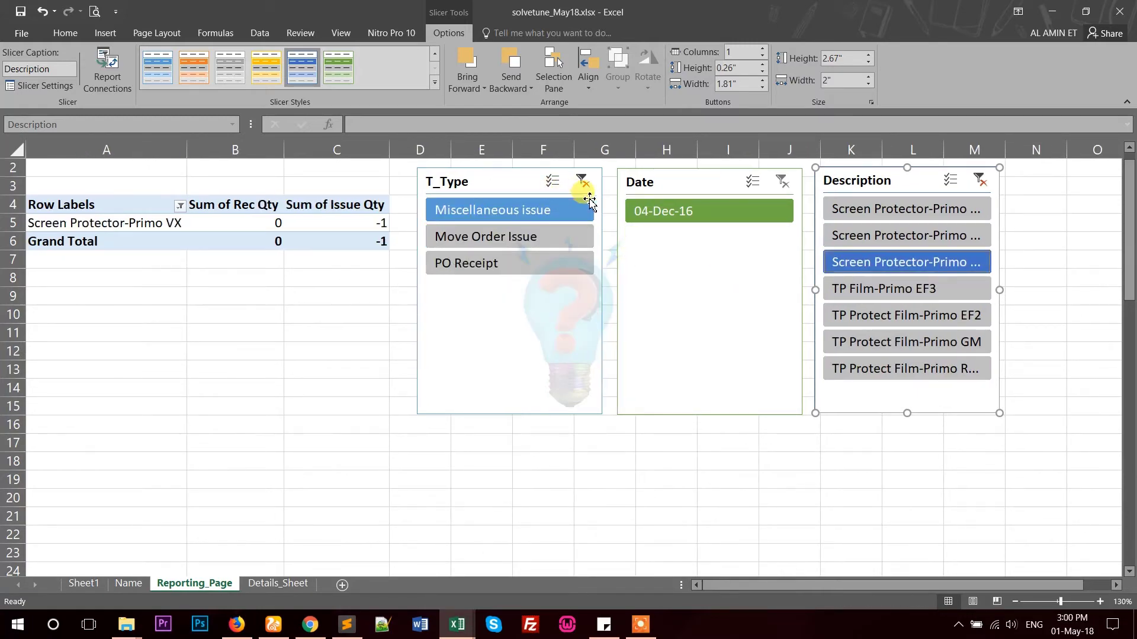
left_click(980, 180)
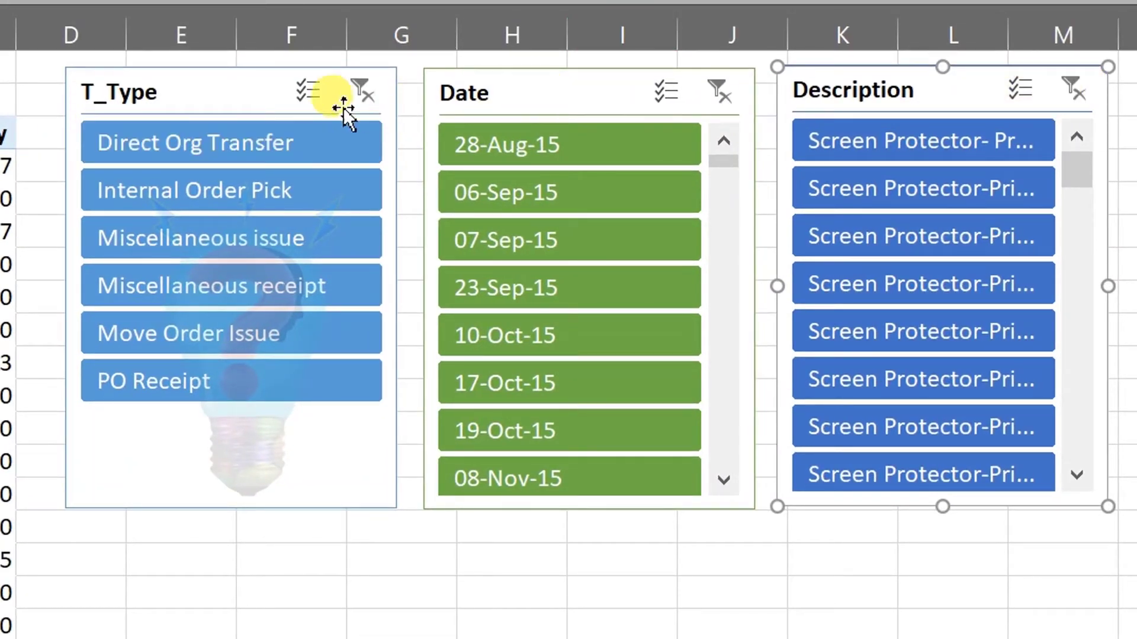
- Test single selection in the T_Type slicer by alternating between Internal Order Pick and Miscellaneous issue, ending on Internal Order Pick
left_click(322, 198)
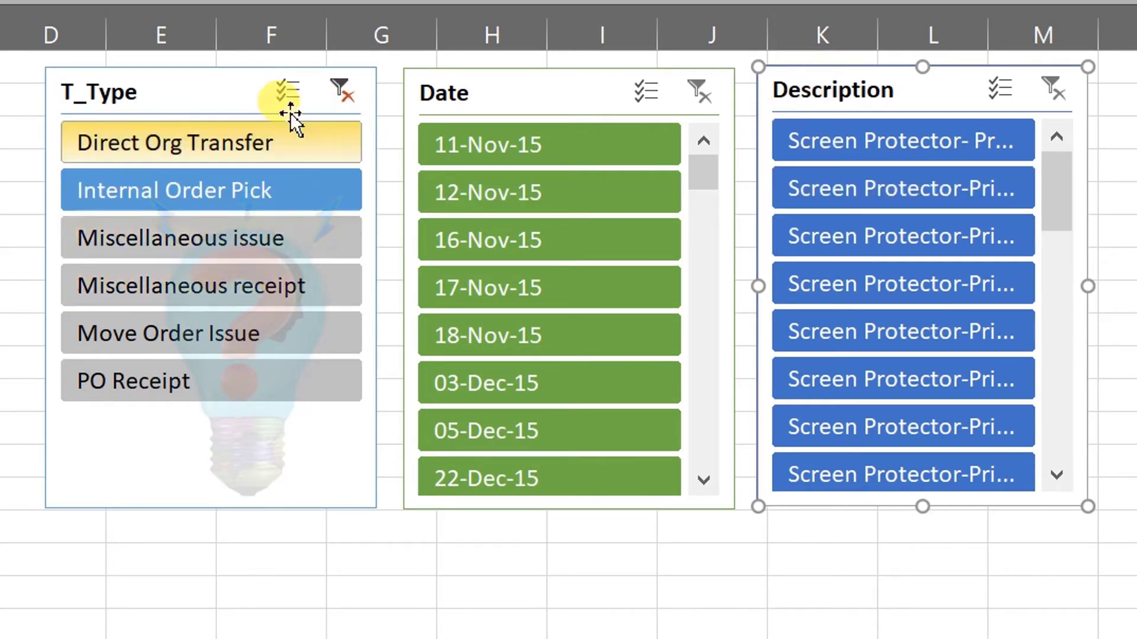
left_click(345, 93)
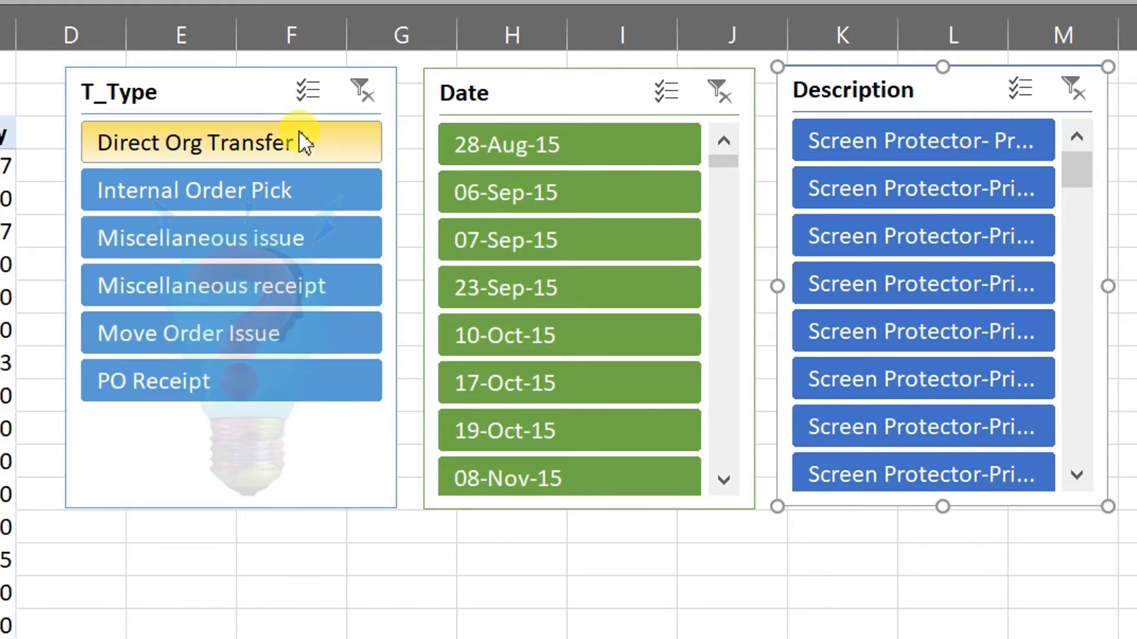
left_click(318, 96)
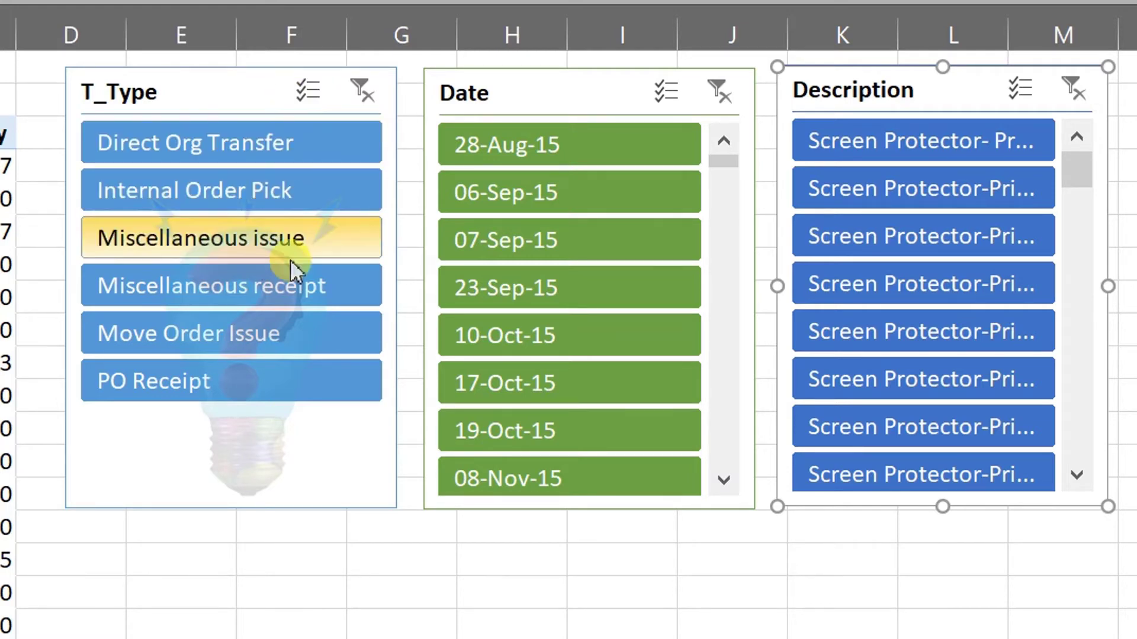
left_click(296, 238)
left_click(298, 195)
left_click(236, 247)
left_click(225, 196)
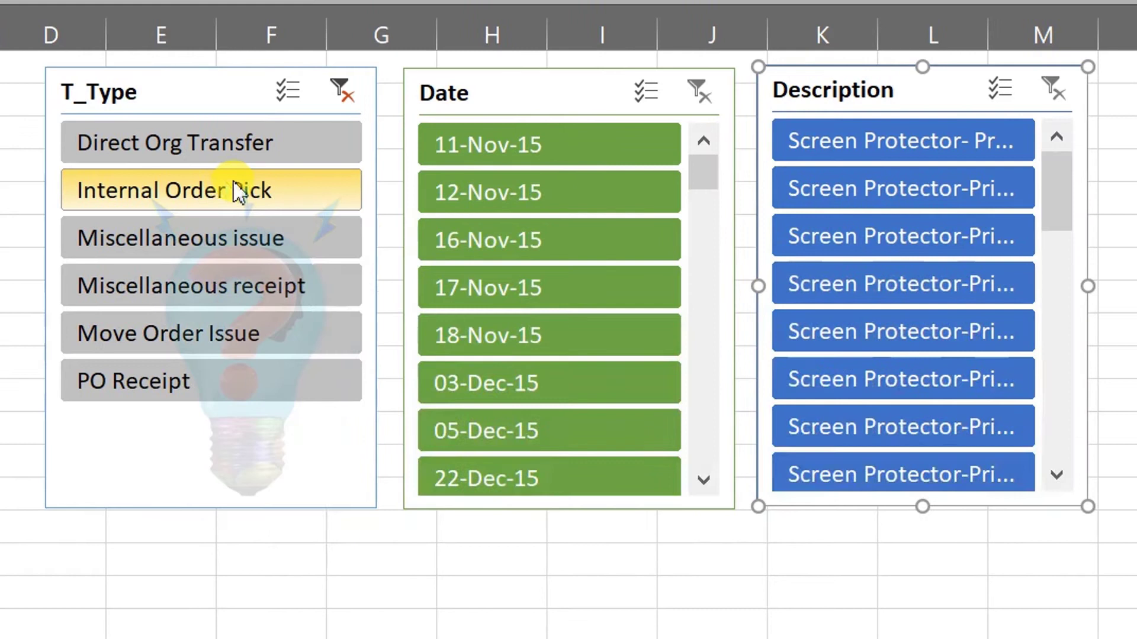
- Enable multi-select on the T_Type slicer, test combinations of several transaction types such as Miscellaneous issue with Move Order Issue, and clear its filter
left_click(288, 95)
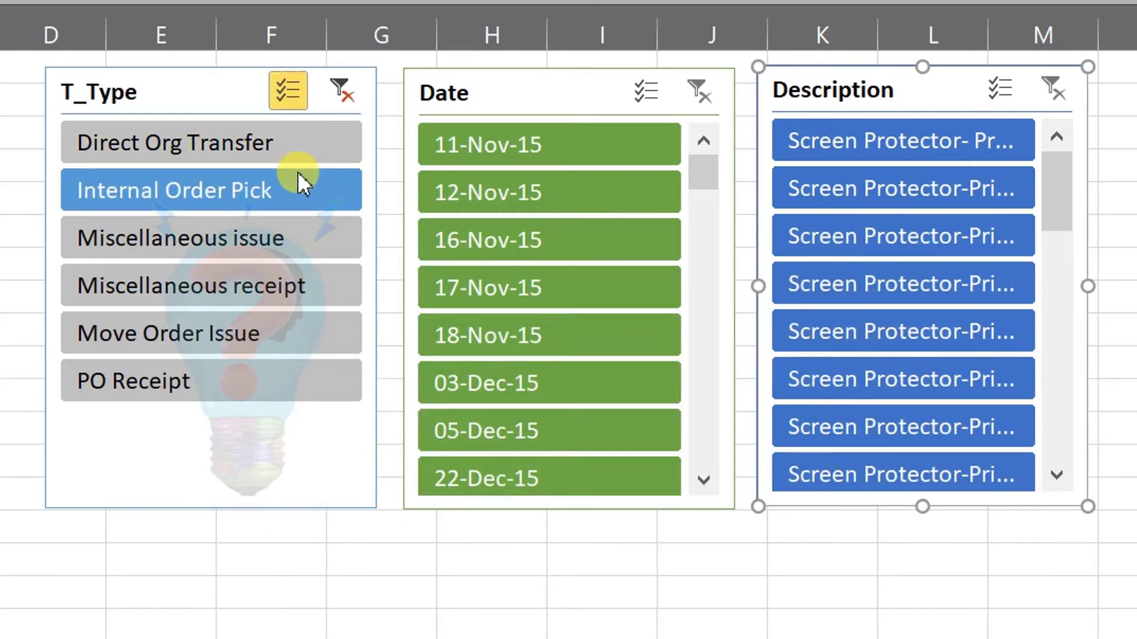
left_click(258, 243)
left_click(212, 293)
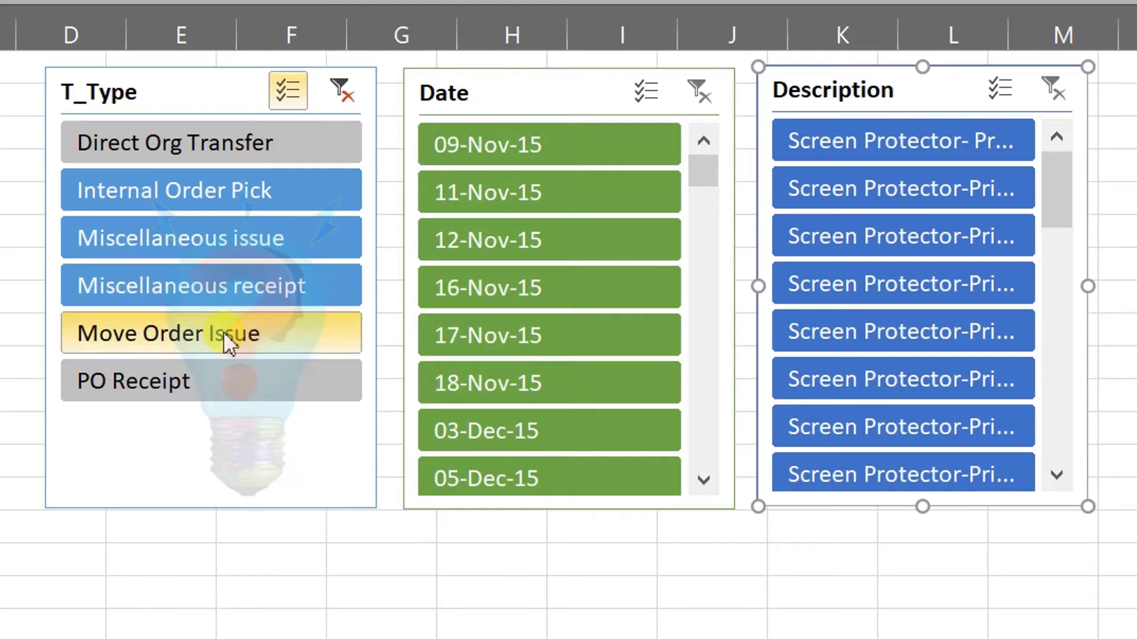
left_click(222, 332)
left_click(261, 190)
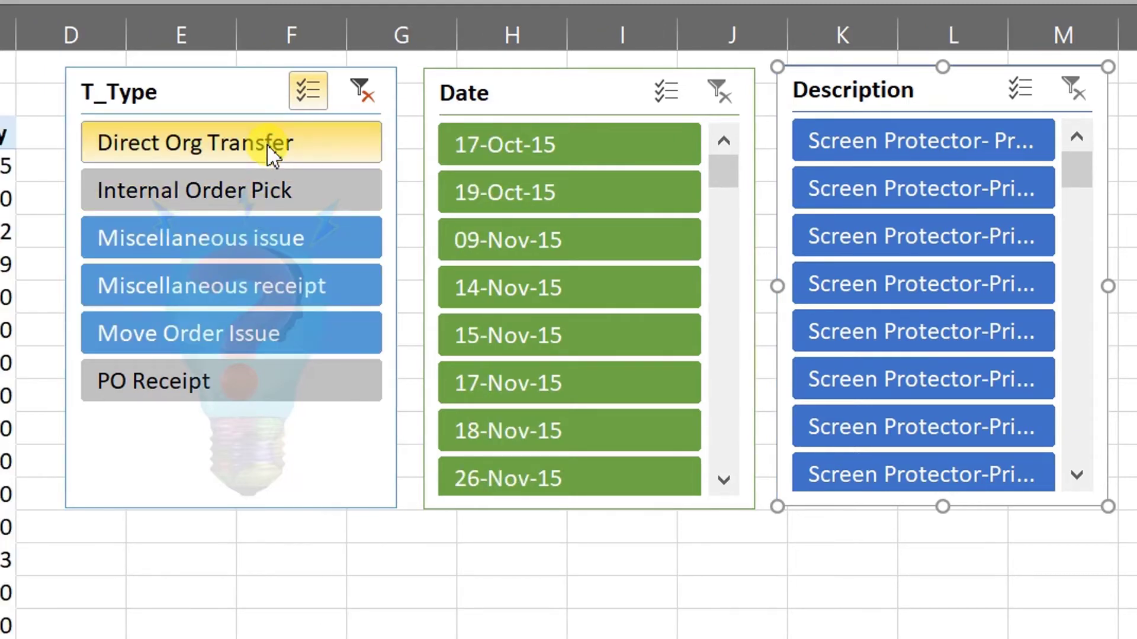
left_click(267, 143)
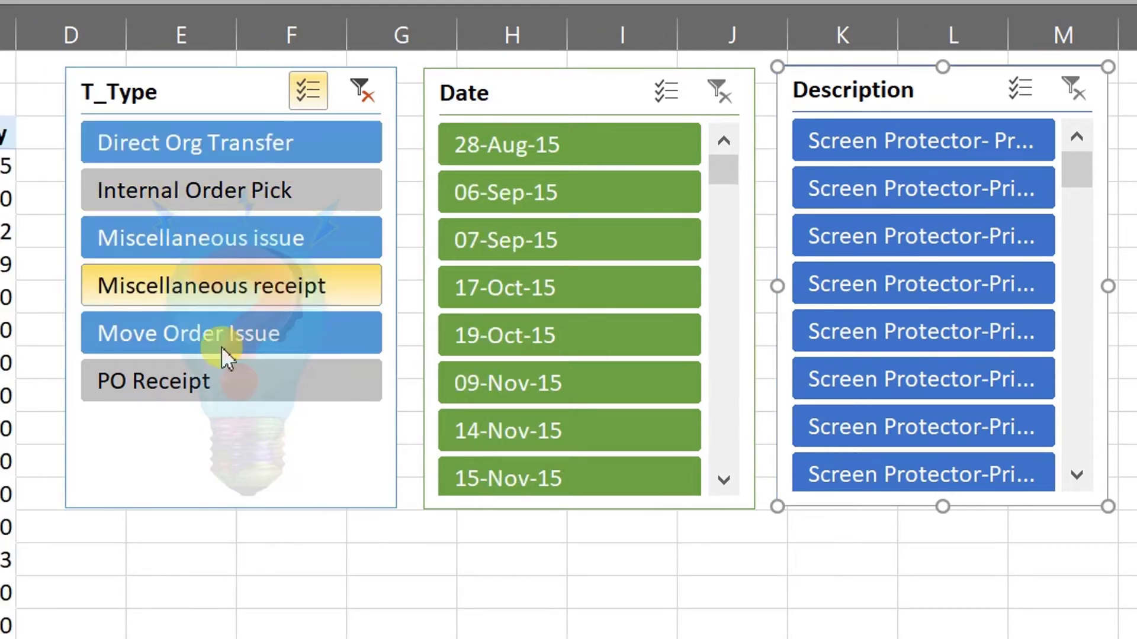
left_click(273, 144)
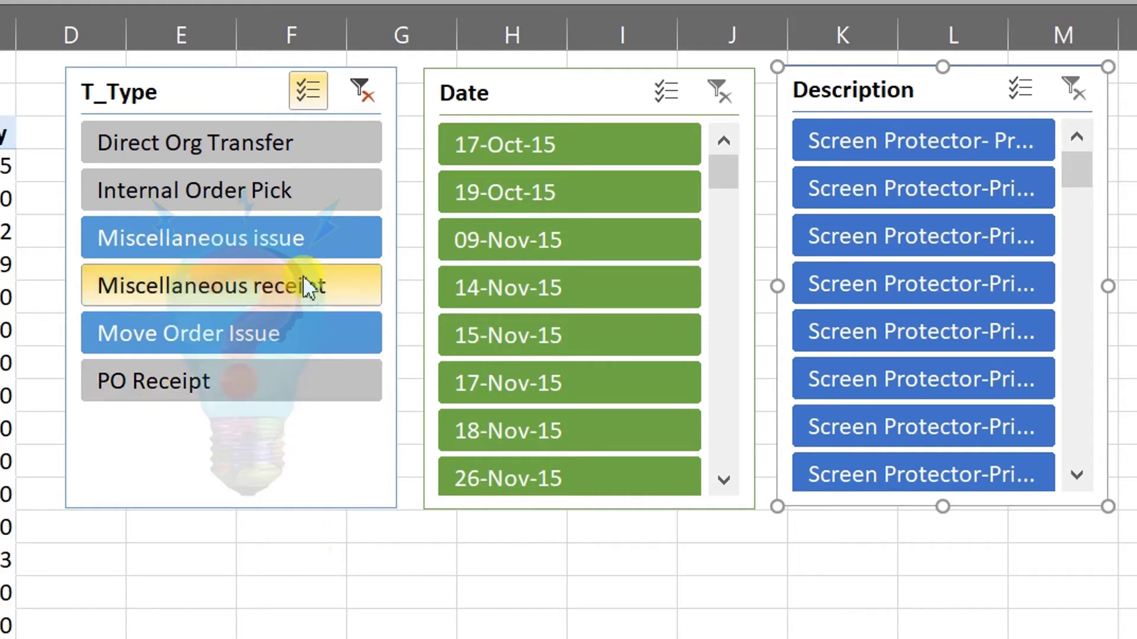
left_click(253, 288)
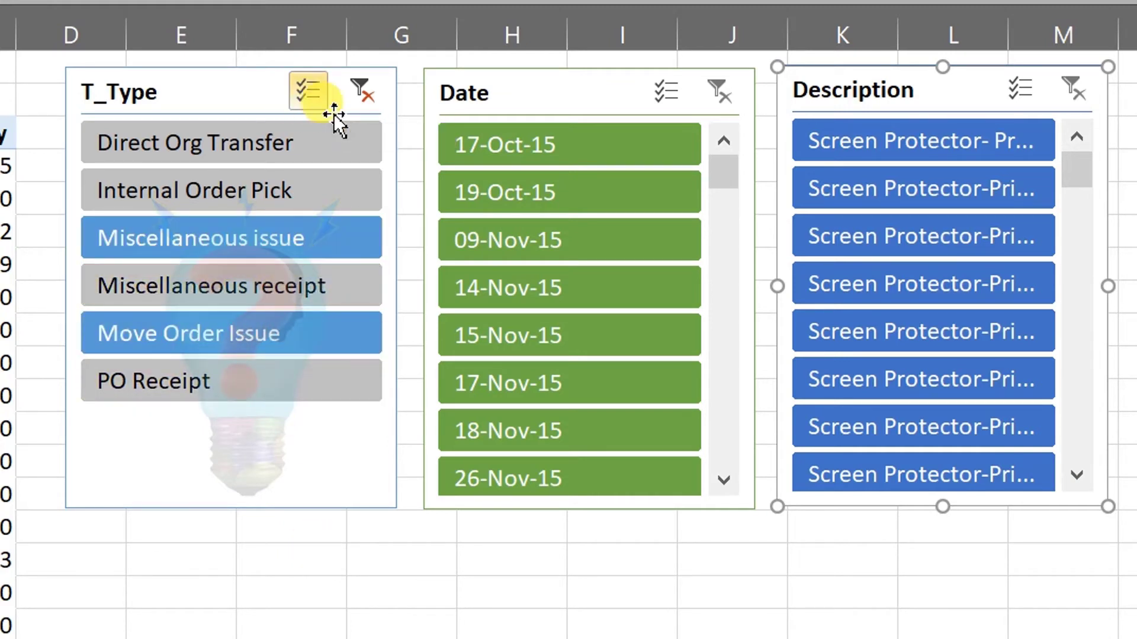
left_click(361, 90)
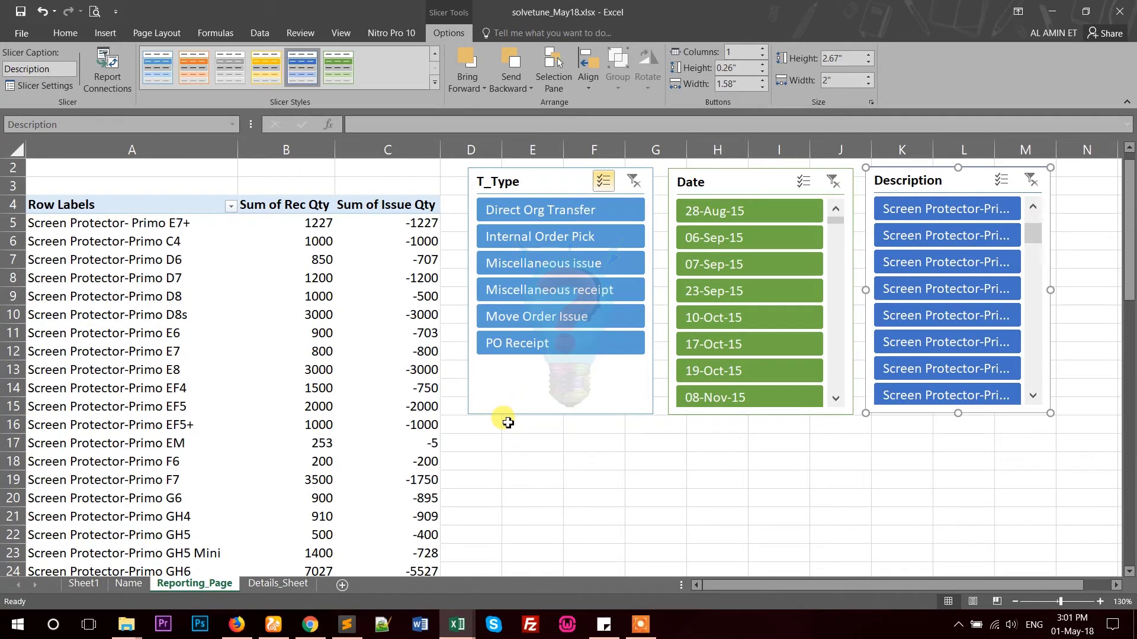
left_click(533, 449)
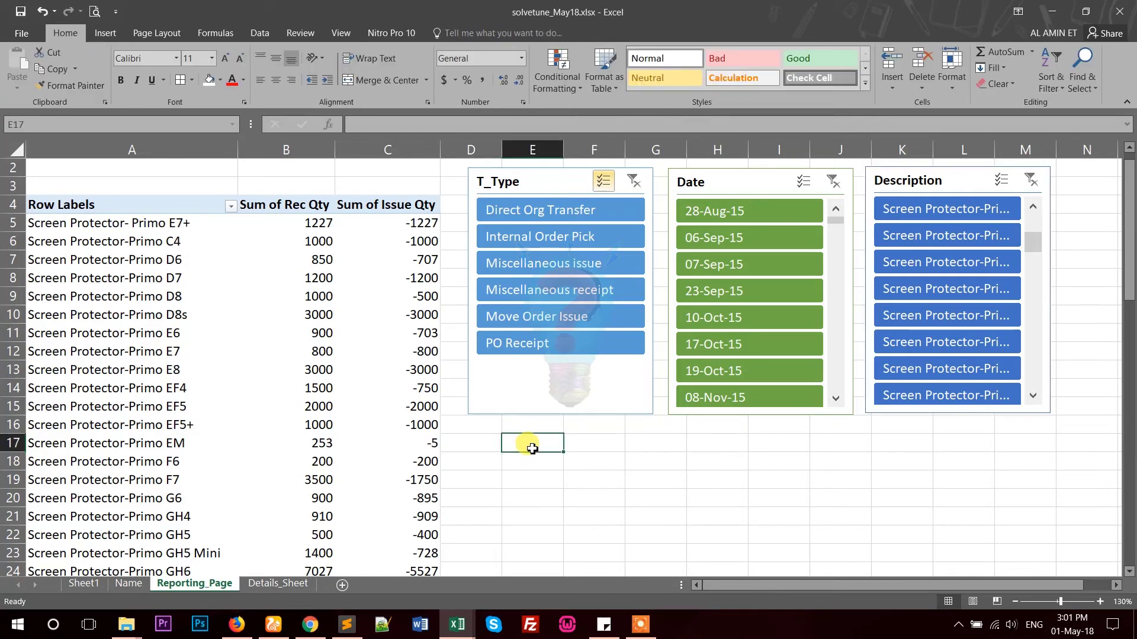
scroll(532, 449, "down", 1, "ctrl")
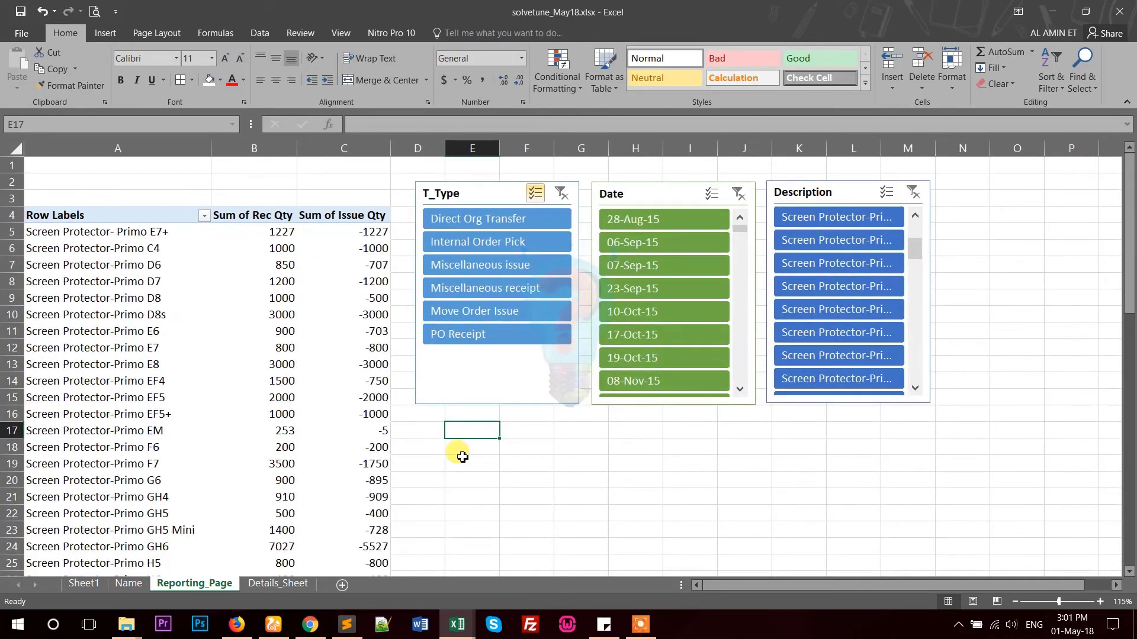
scroll(462, 457, "down", 1)
scroll(460, 456, "up", 1)
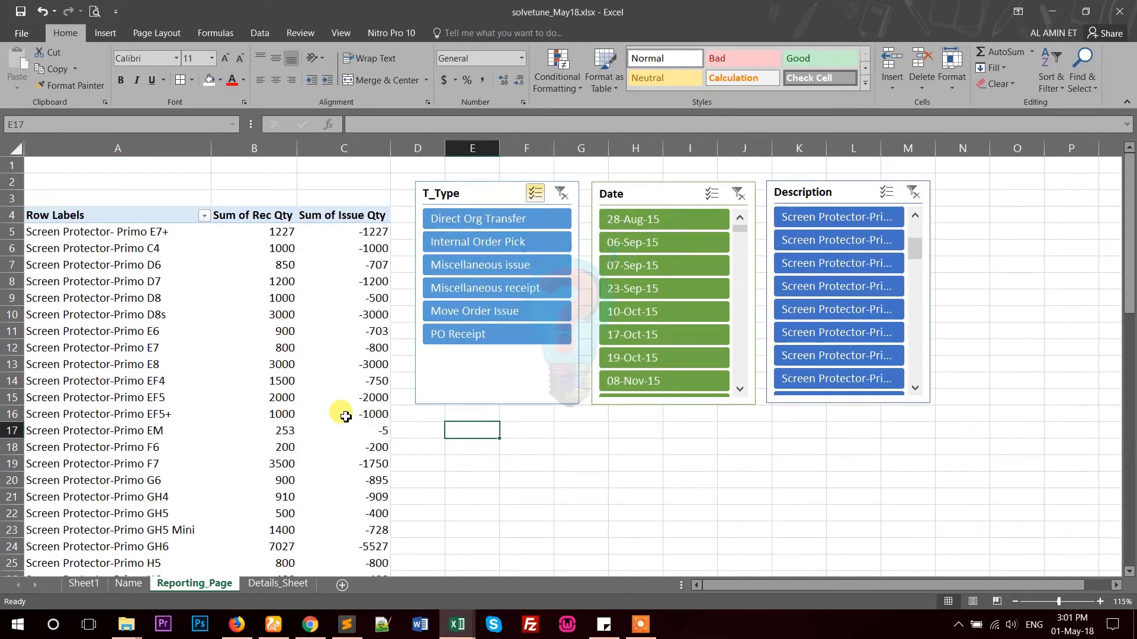
mouse_move(346, 416)
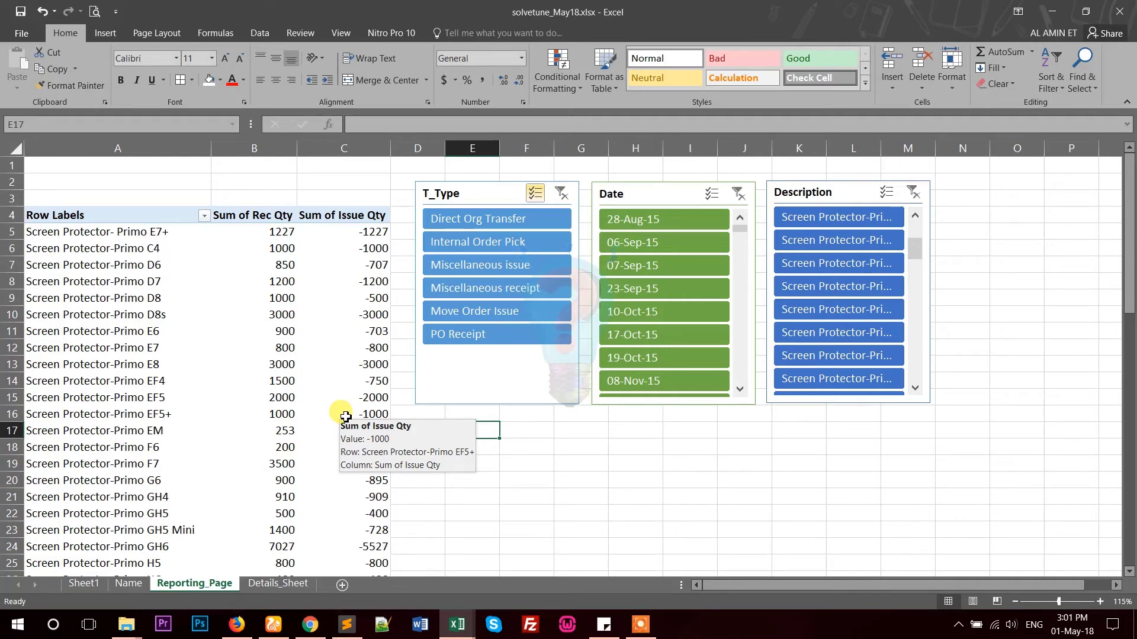
- Insert a 3-D Clustered Column PivotChart based on the PivotTable
left_click(101, 249)
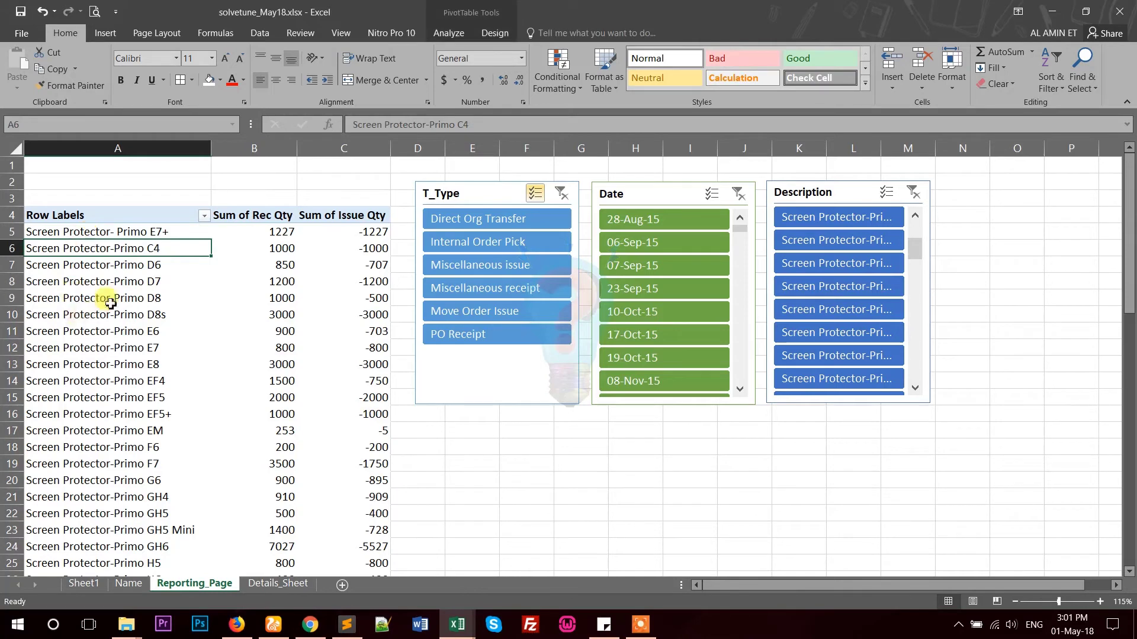
left_click(242, 282)
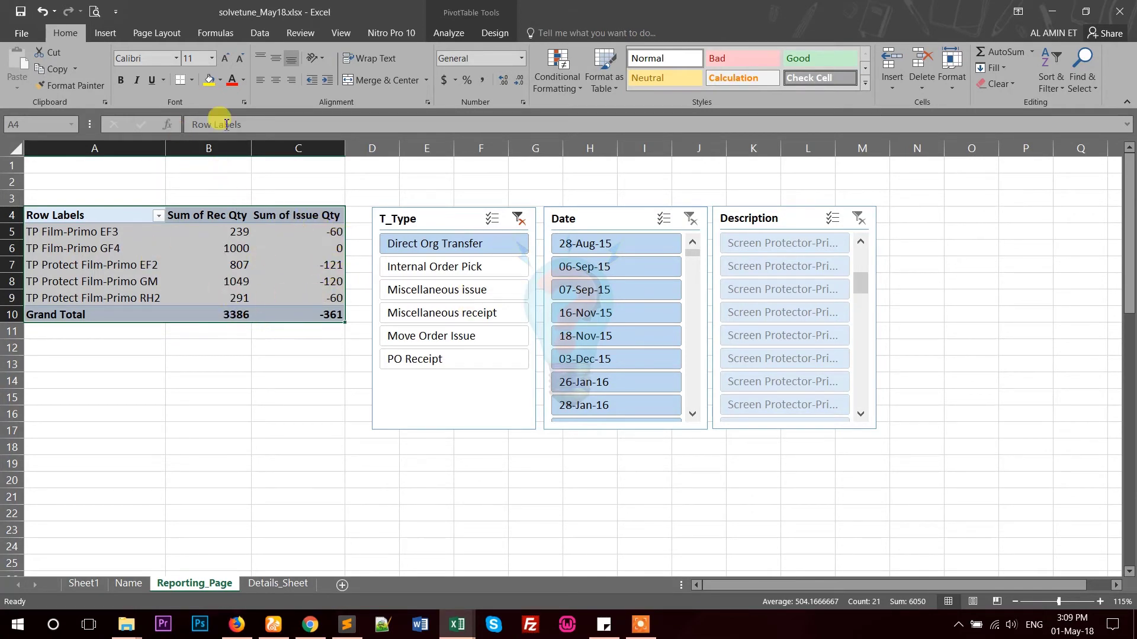
left_click(117, 34)
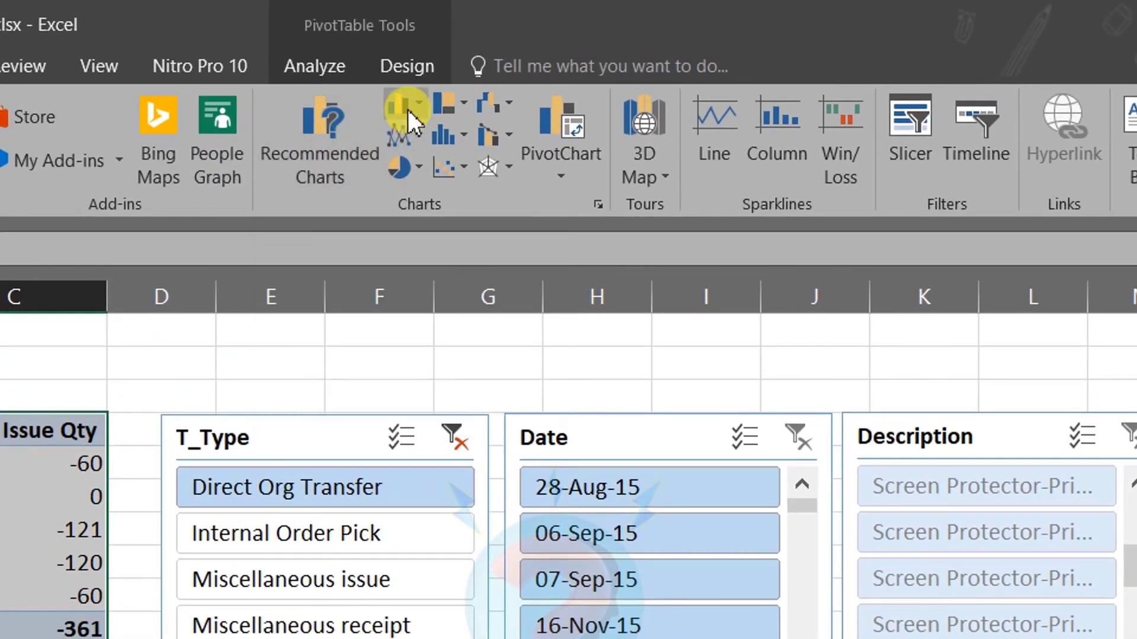
left_click(318, 130)
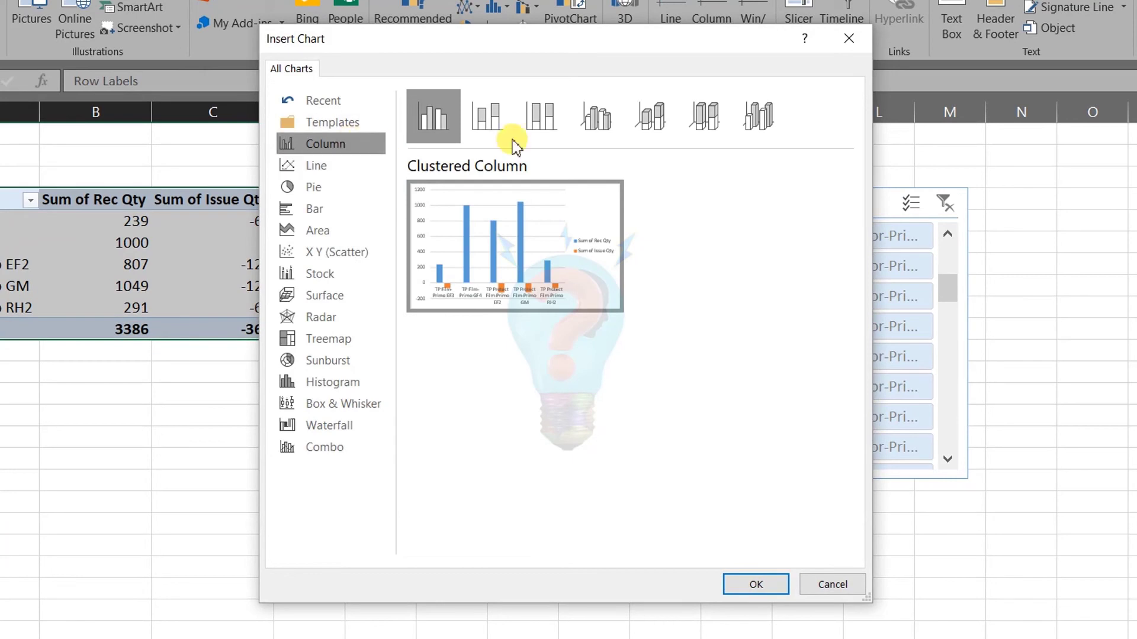
left_click(596, 115)
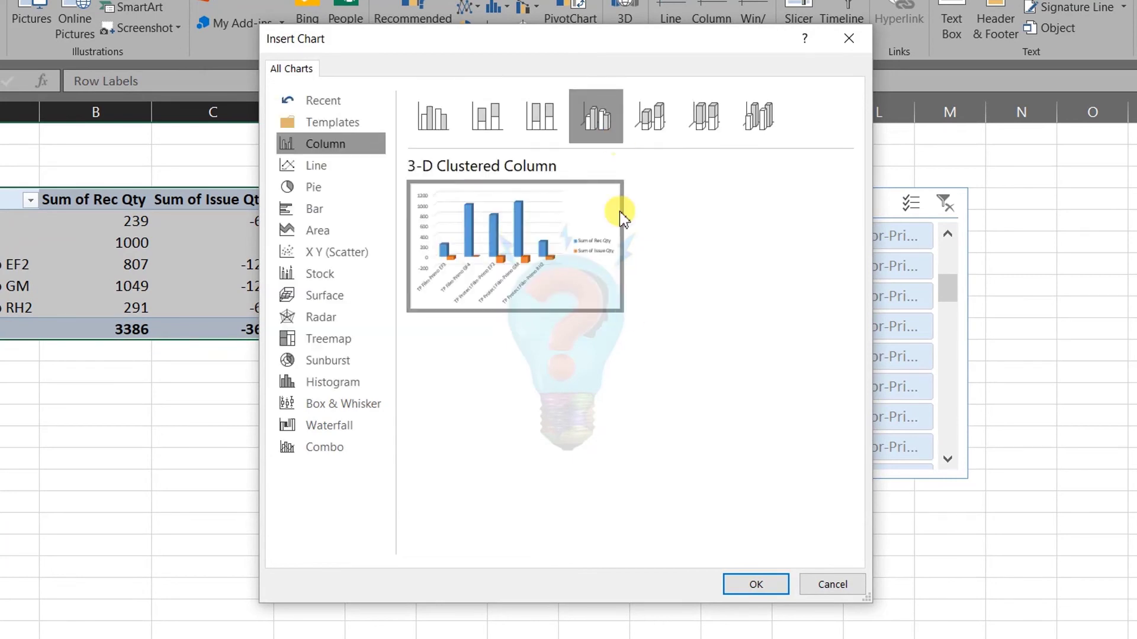
left_click(756, 586)
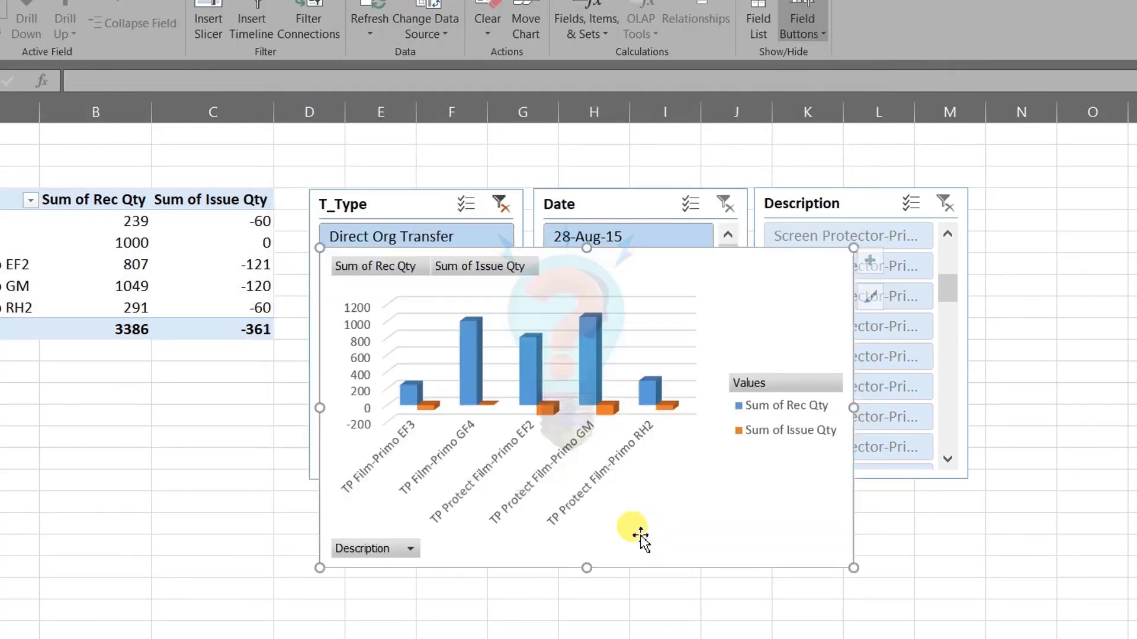
- Move the pivot chart below the T_Type, Date and Description slicers, aligned with the T_Type slicer's outer edge
scroll(652, 272, "down", 1)
left_click_drag(659, 197, 659, 569)
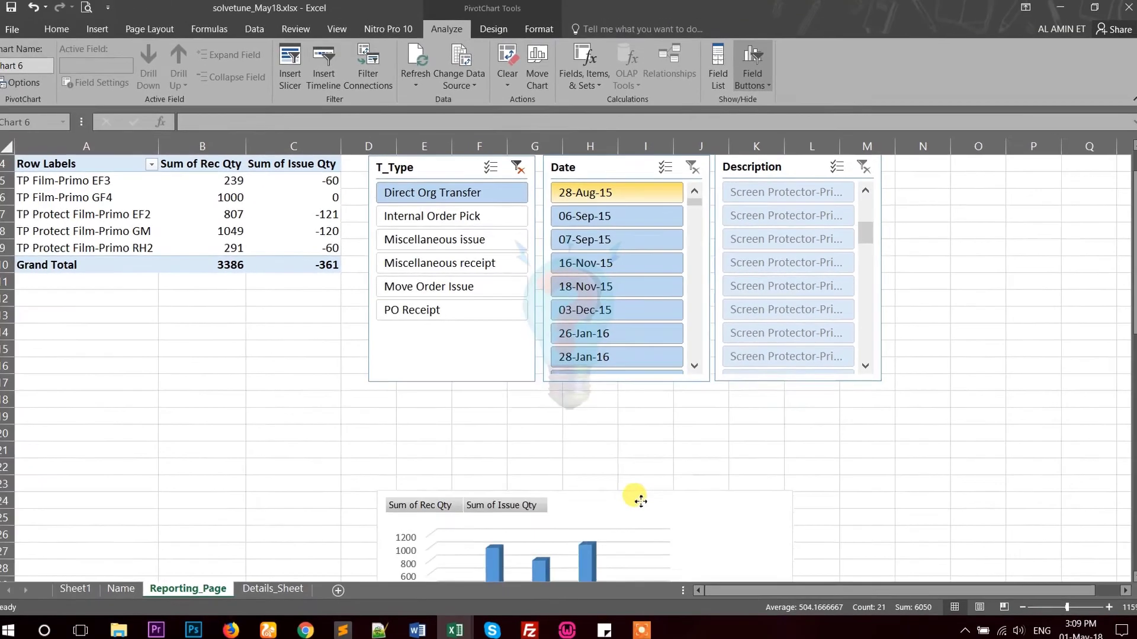
left_click_drag(641, 502, 627, 409)
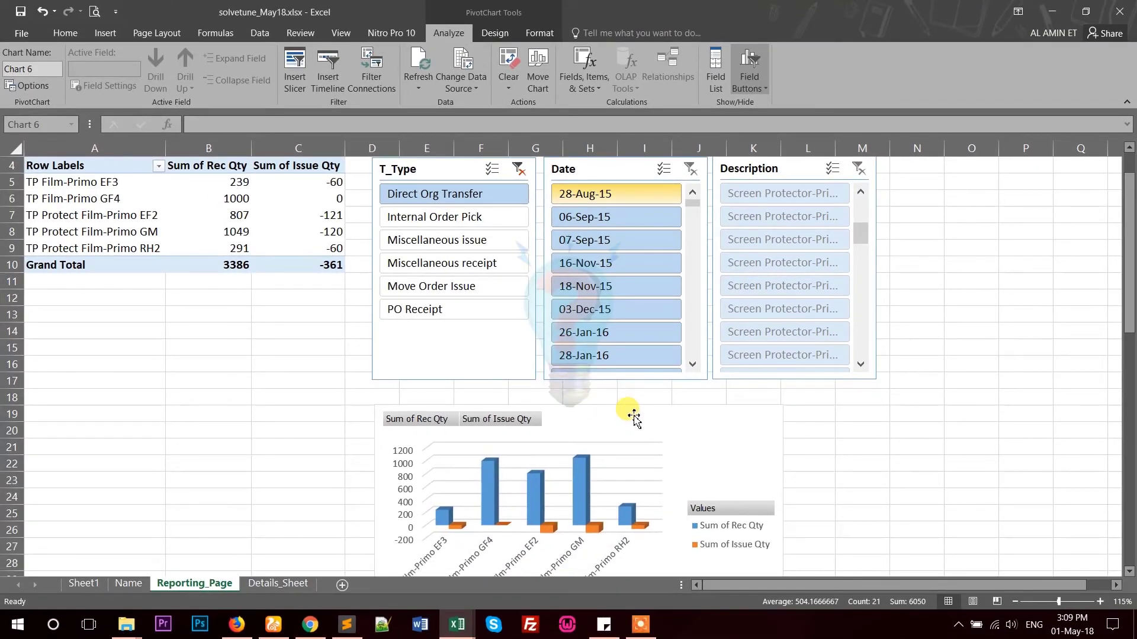
scroll(680, 421, "down", 2)
scroll(742, 386, "down", 1)
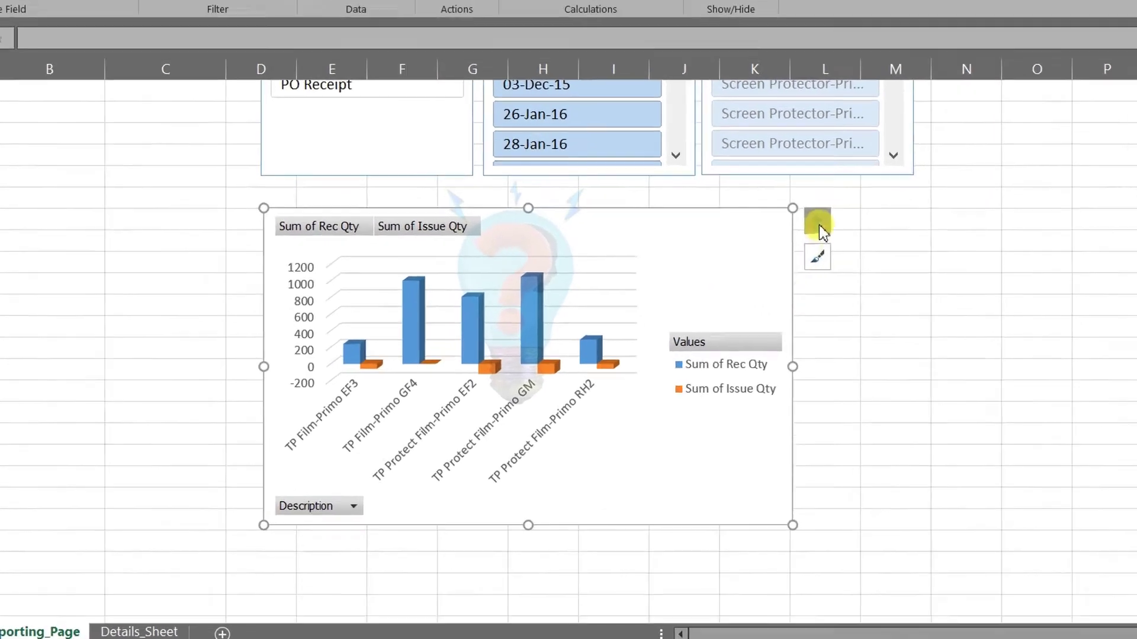
- Add a data table to the pivot chart and remove its legend, keeping the gridlines on
left_click(801, 266)
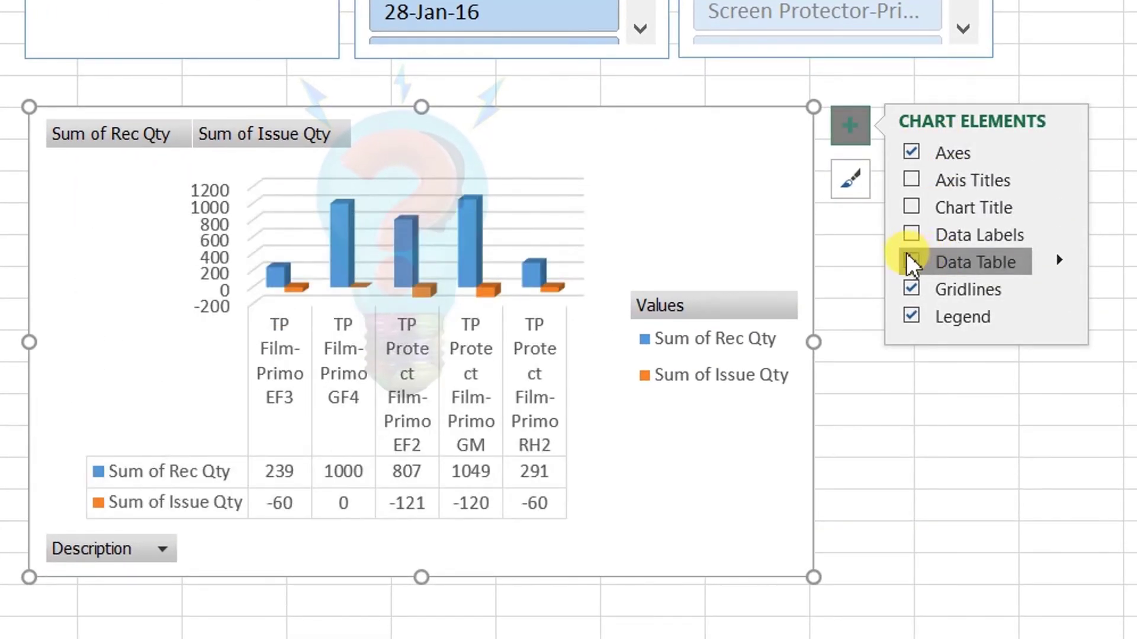
left_click(909, 260)
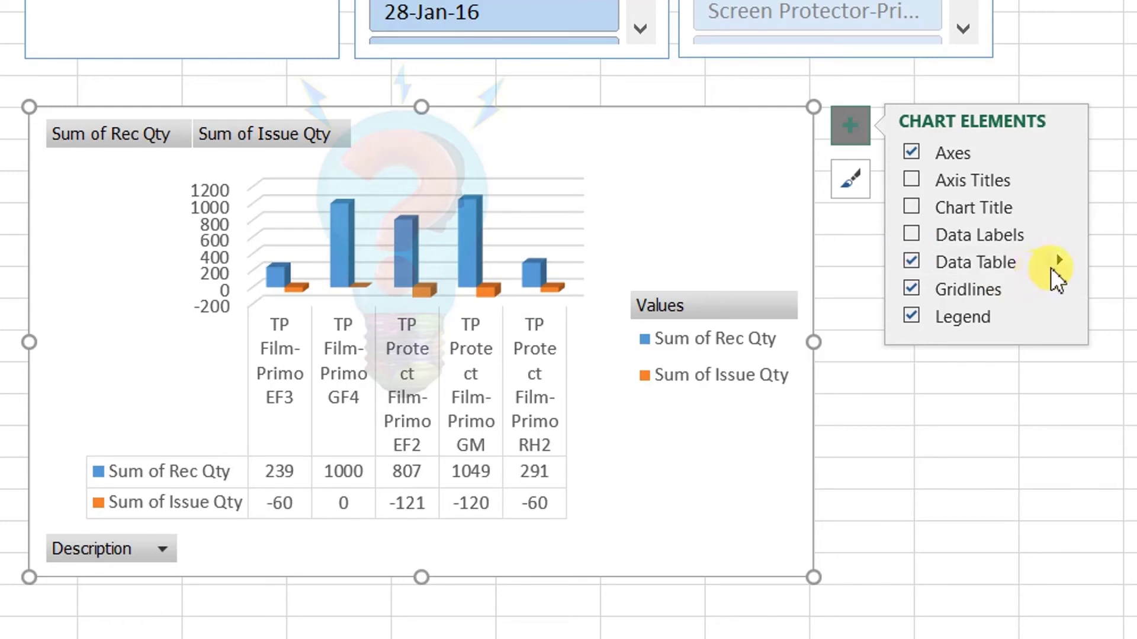
left_click(909, 297)
left_click(909, 323)
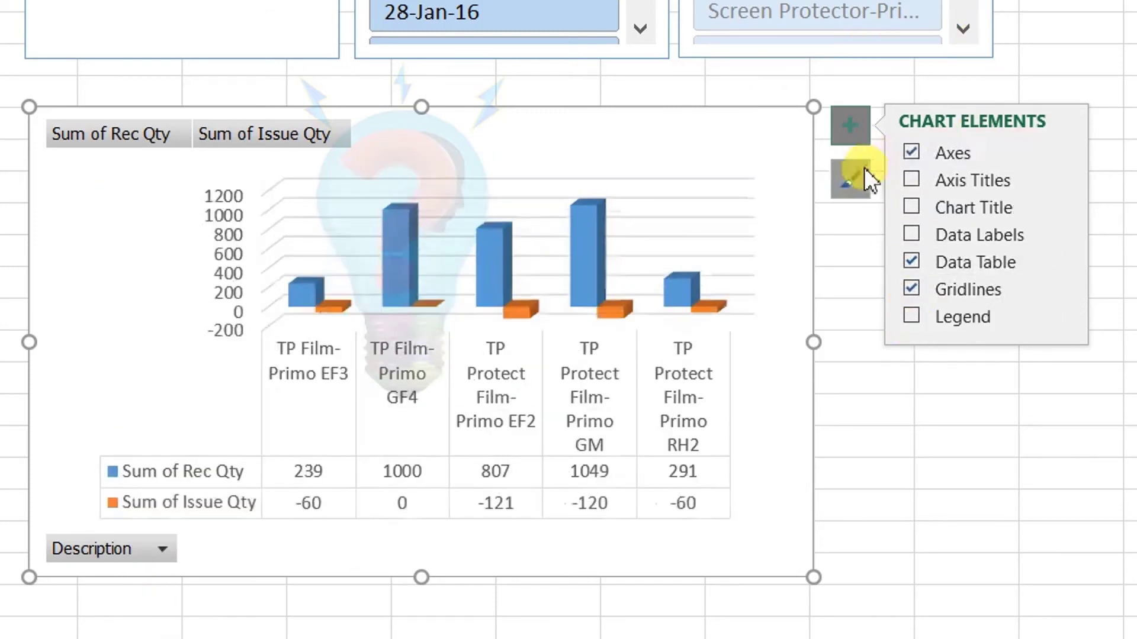
- Apply the dark grey chart style with shaded 3-D columns to the pivot chart
left_click(853, 175)
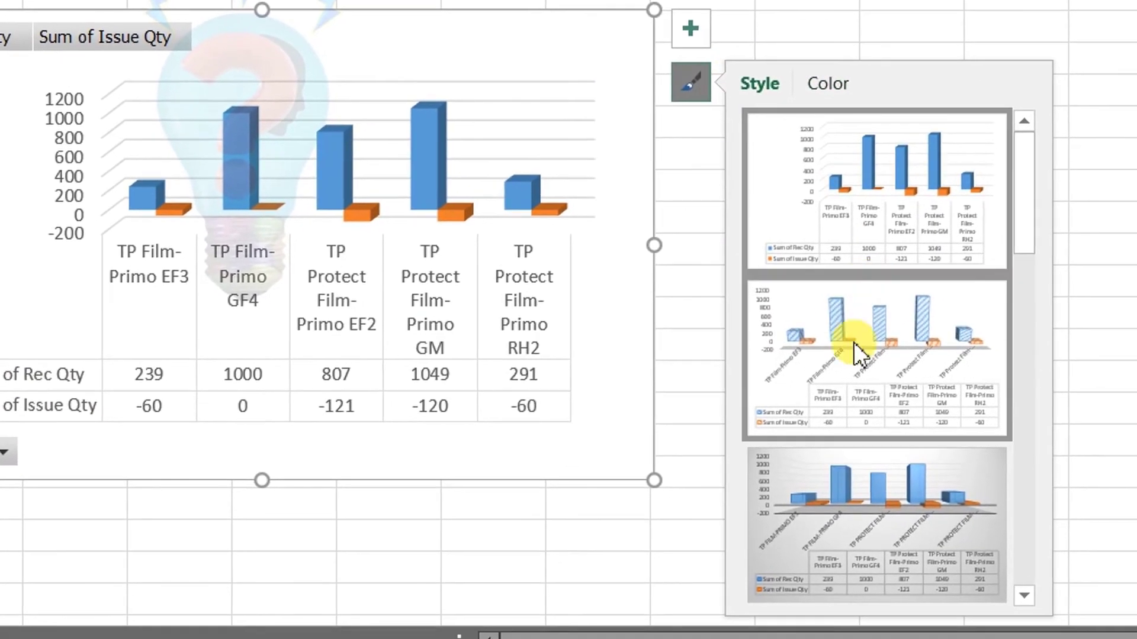
scroll(924, 444, "down", 4)
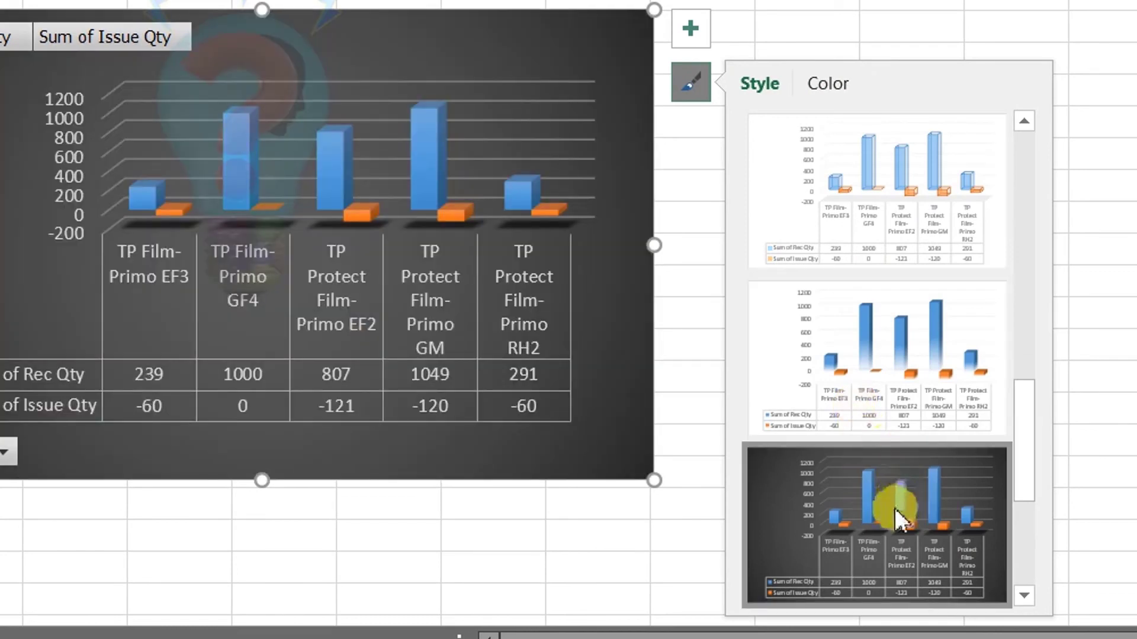
left_click(890, 512)
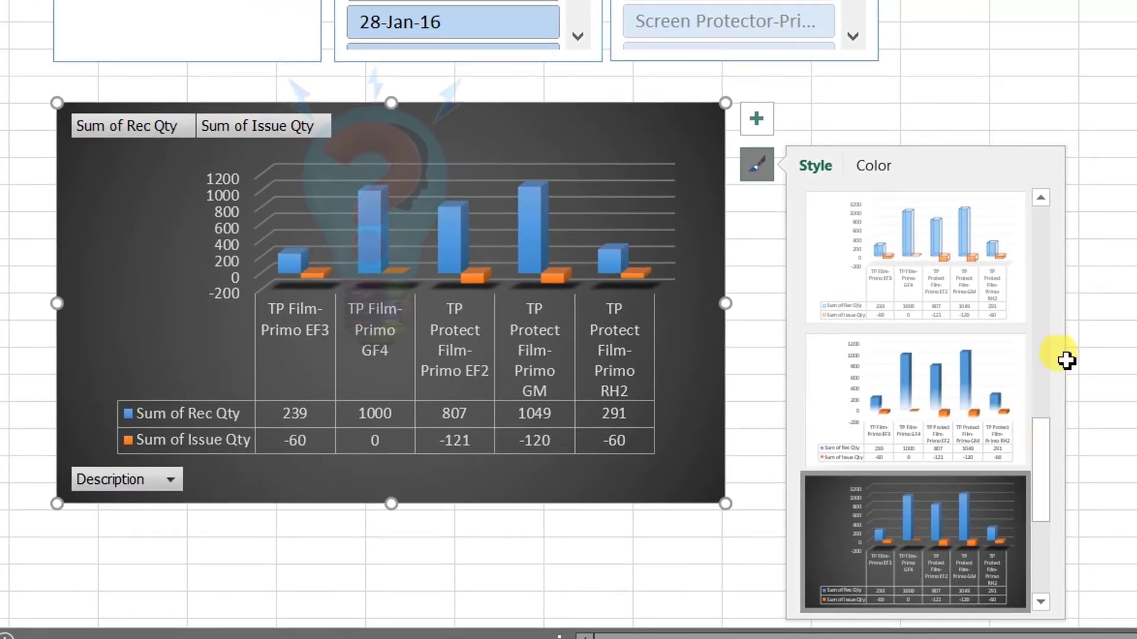
left_click(1113, 304)
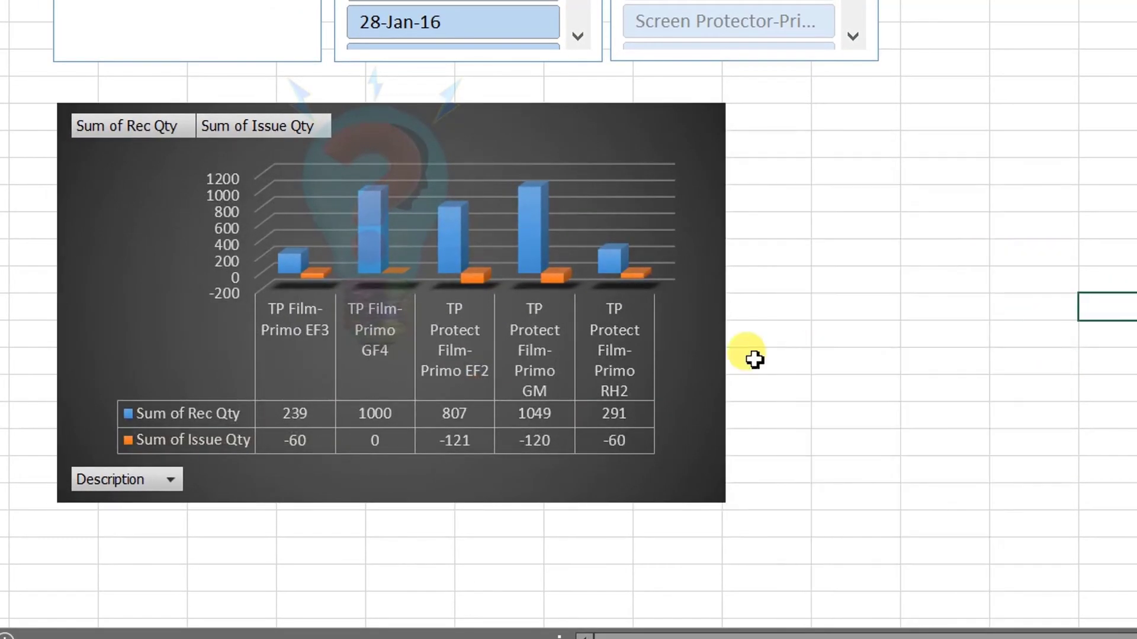
- Widen the pivot chart so that it extends to column P
left_click(696, 257)
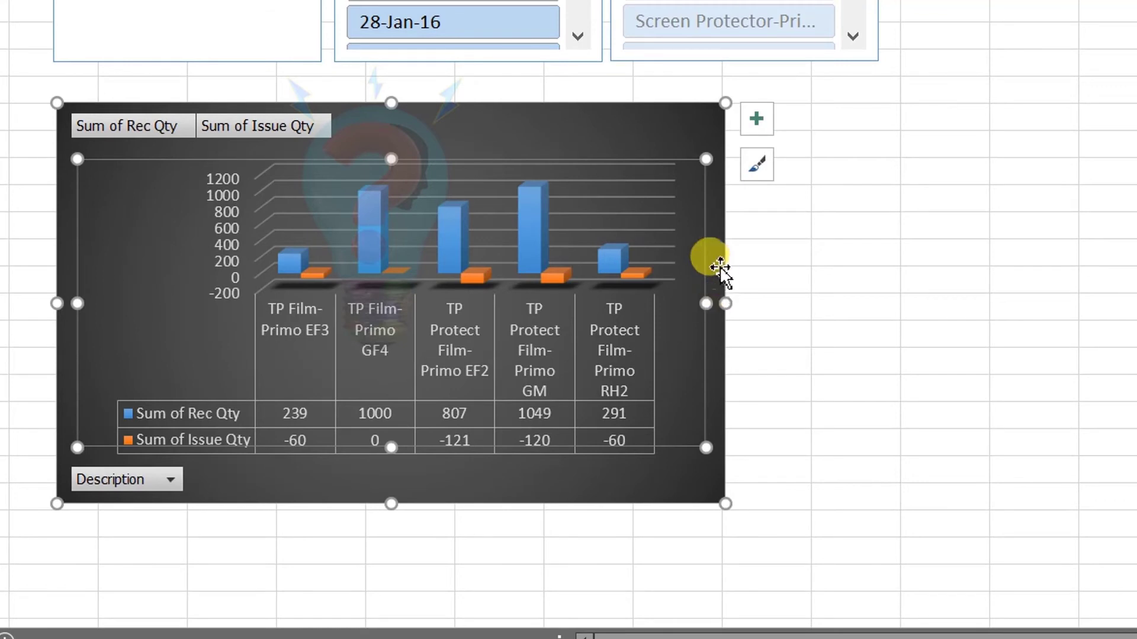
left_click(717, 257)
left_click_drag(722, 308, 1129, 324)
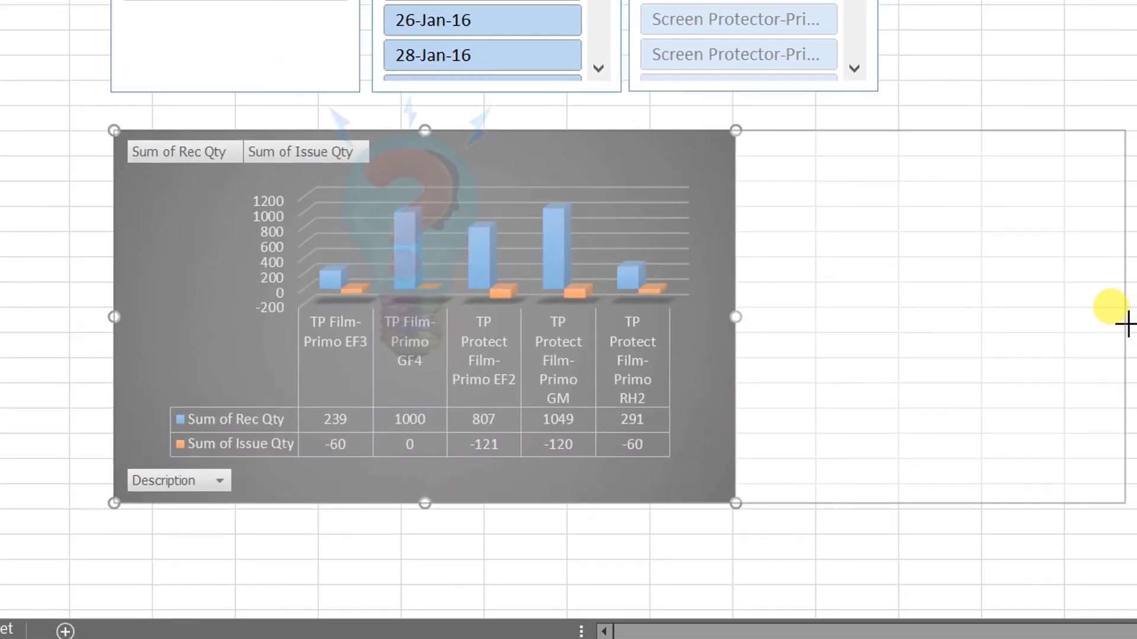
scroll(270, 289, "up", 2)
scroll(272, 289, "down", 3)
scroll(477, 355, "up", 5)
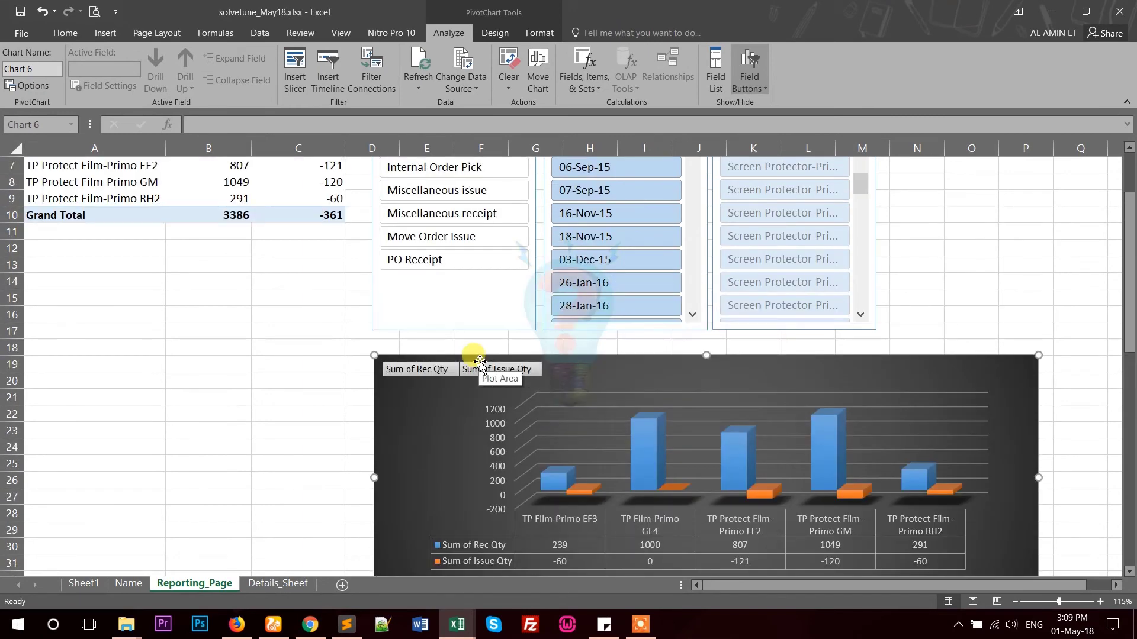
- Test the chart with 07-Sep-15 and the description Screen Protector-Primo EM, and clear the Date and T_Type filters
left_click(629, 293)
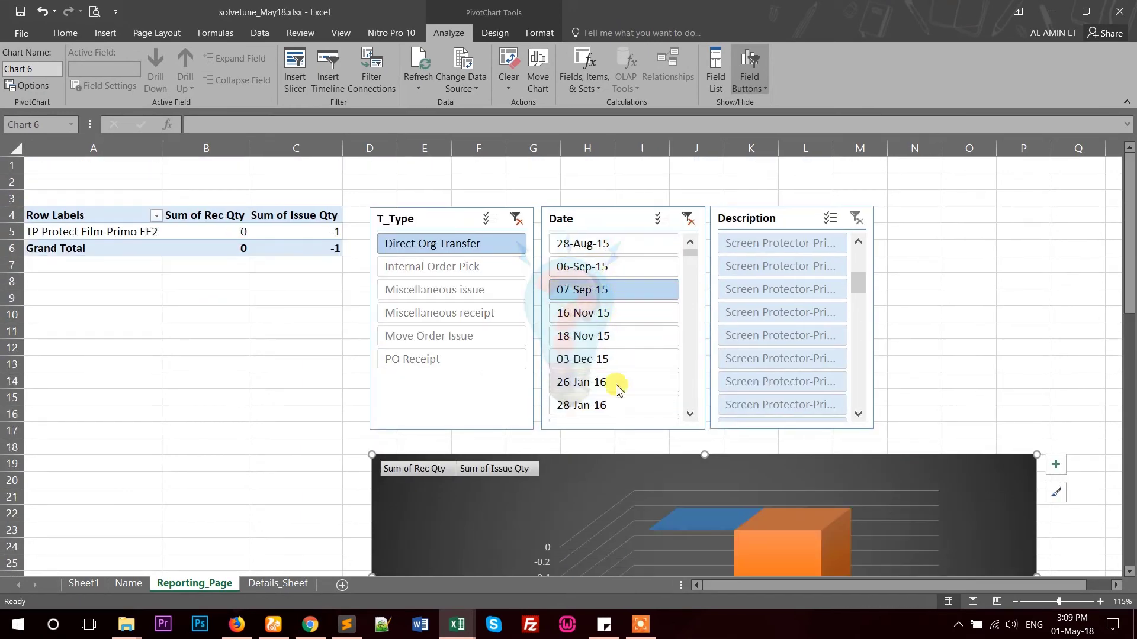
scroll(622, 408, "down", 3)
left_click(797, 185)
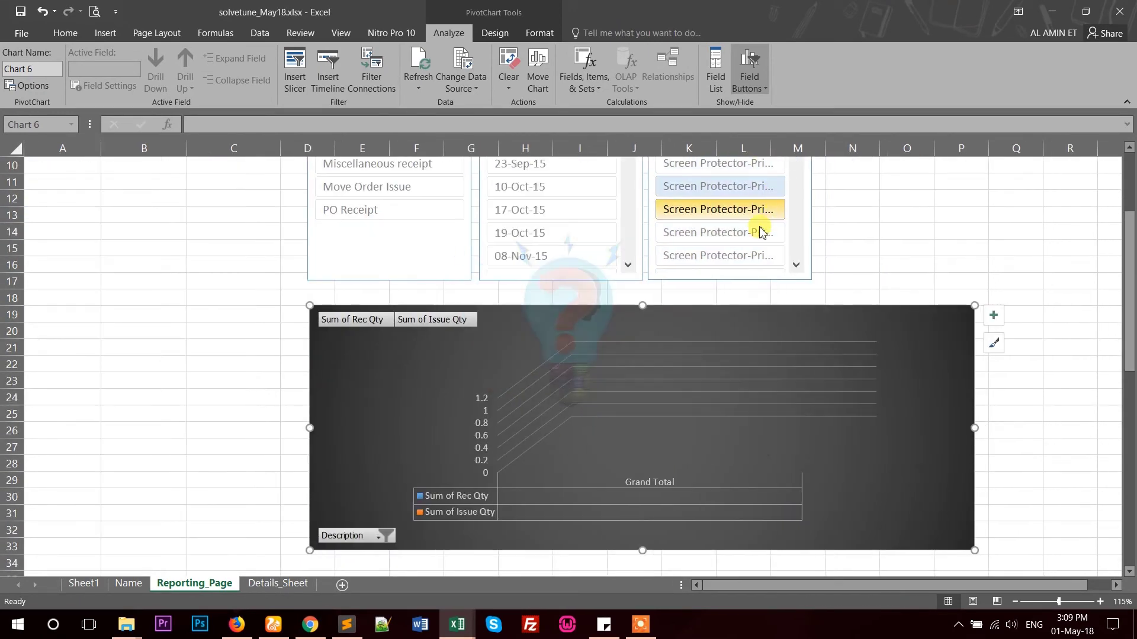
scroll(595, 271, "up", 3)
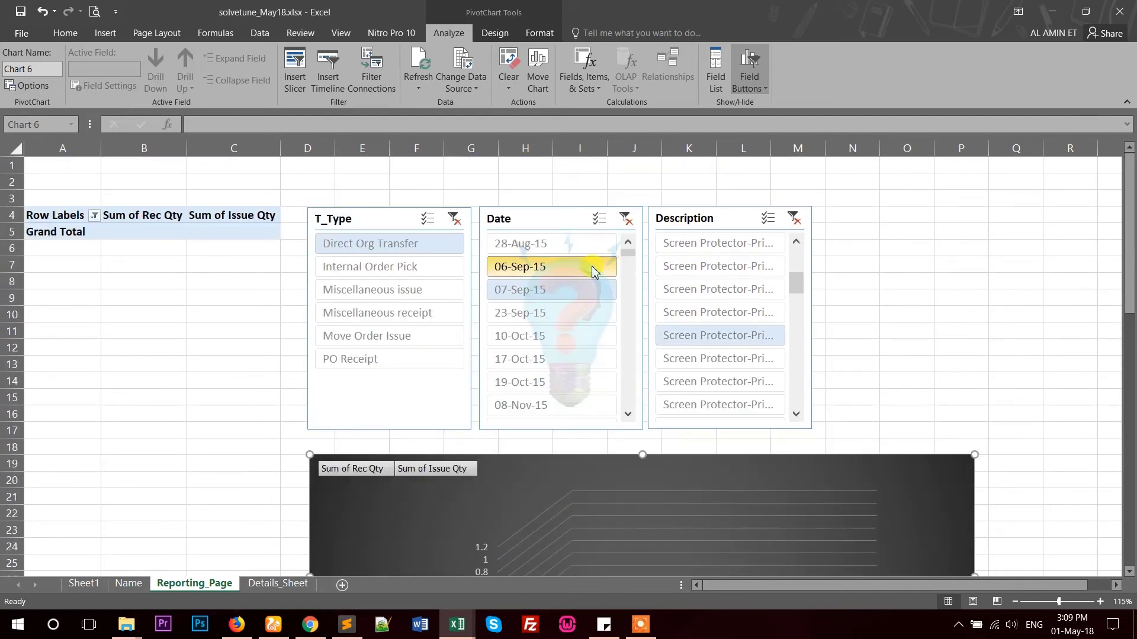
left_click(629, 228)
left_click(453, 219)
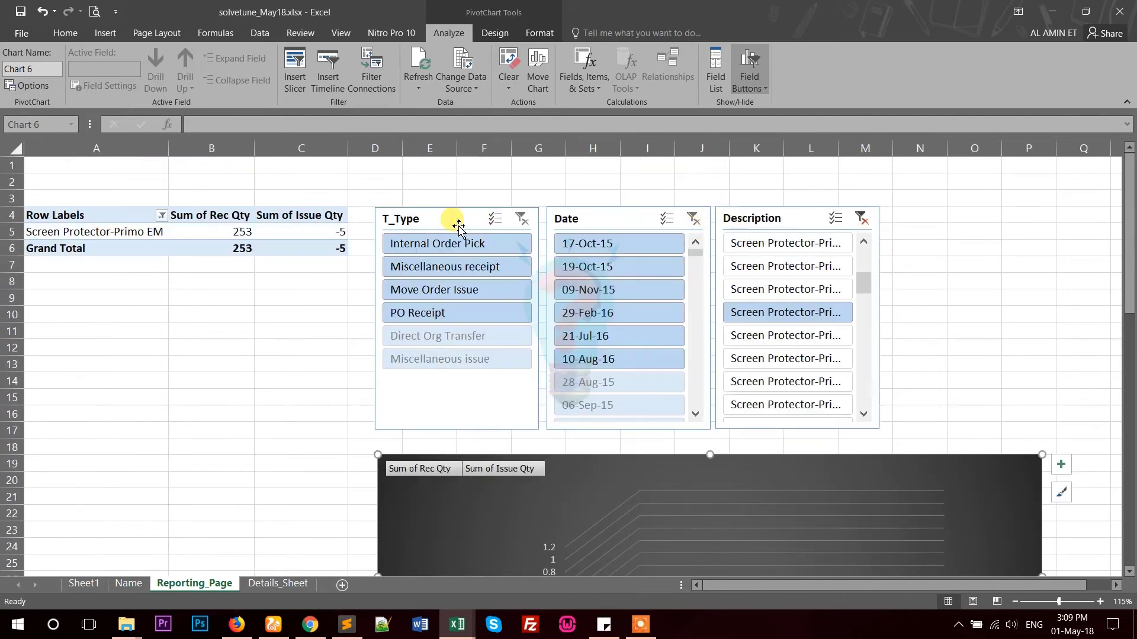
scroll(947, 326, "down", 3)
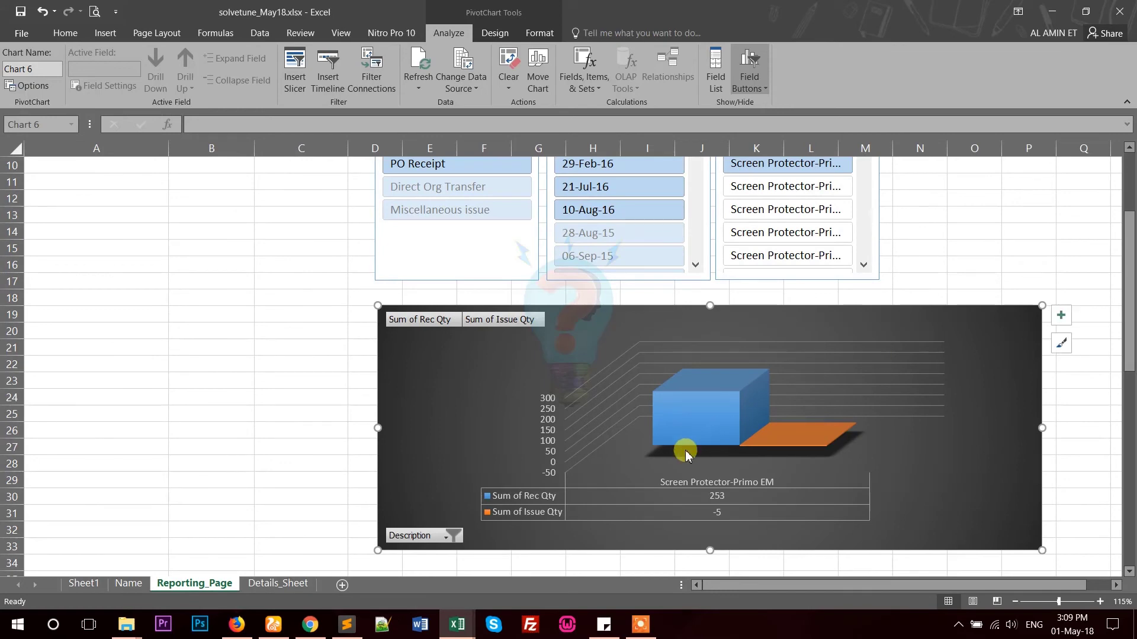
scroll(592, 441, "up", 3)
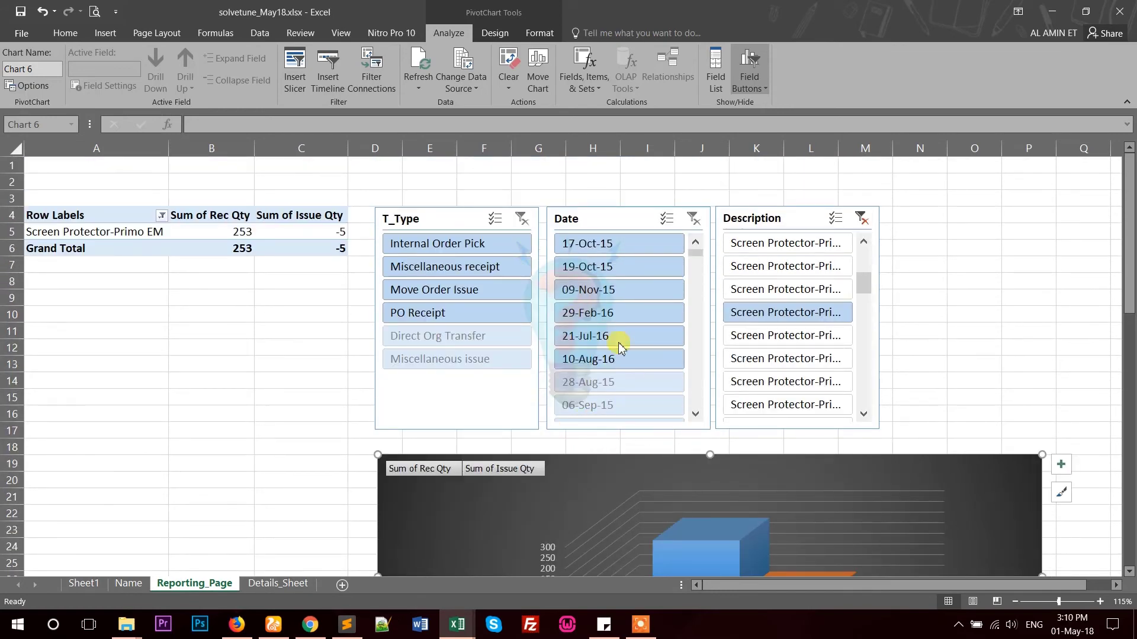
- Delete the three empty rows 1 to 3 above the PivotTable
left_click_drag(12, 165, 12, 199)
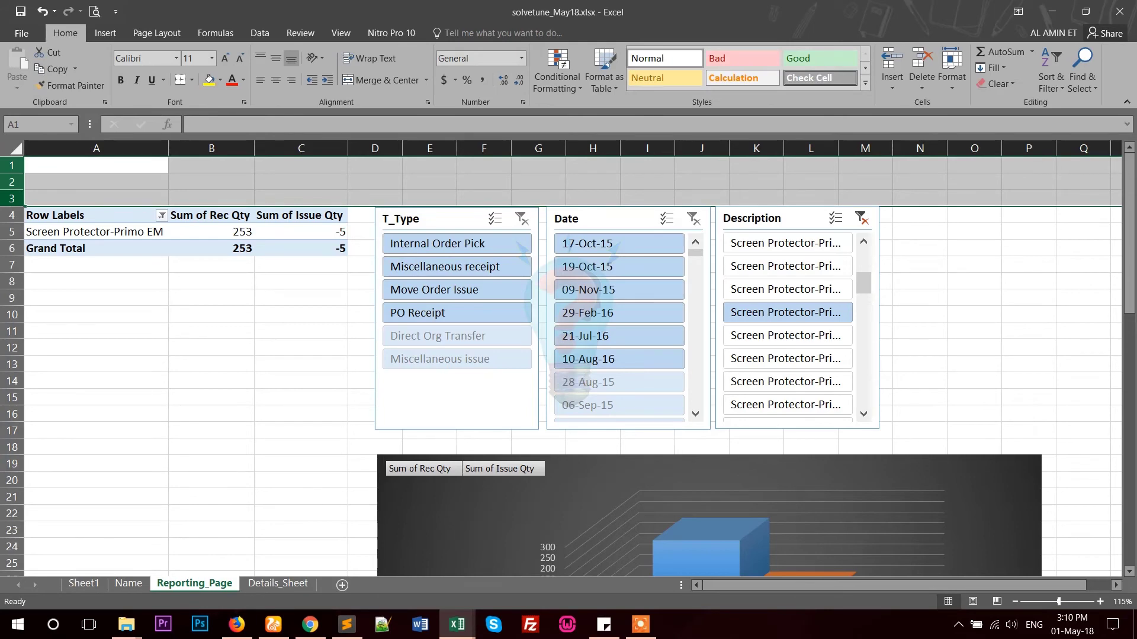
key("ctrl+minus")
left_click(978, 302)
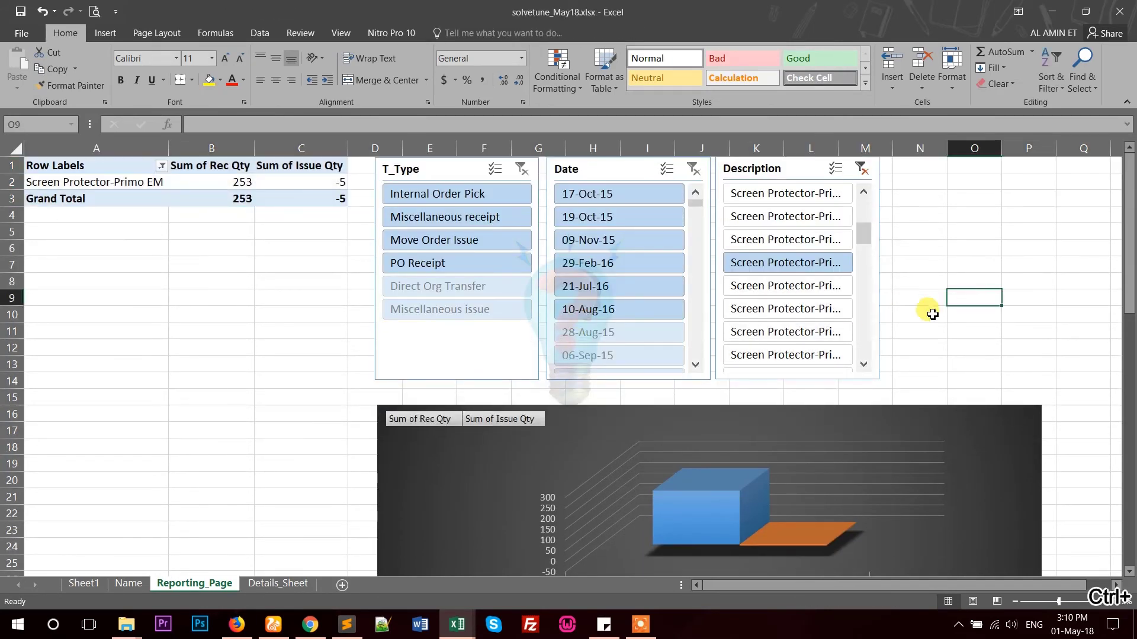
scroll(634, 343, "down", 3)
scroll(621, 332, "up", 3)
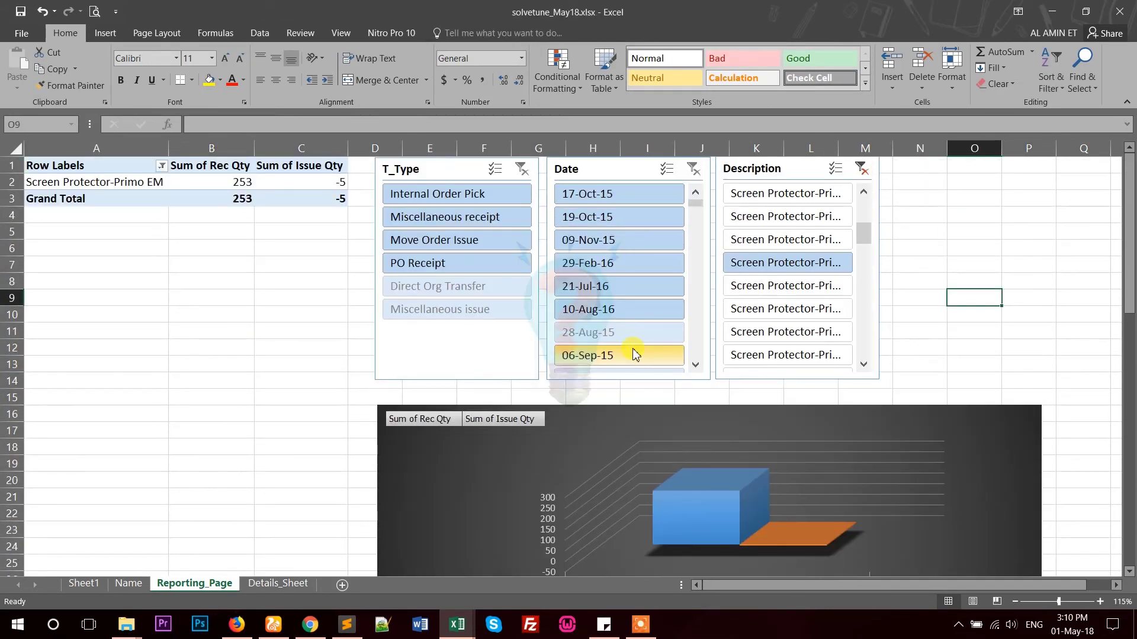
scroll(634, 356, "down", 1)
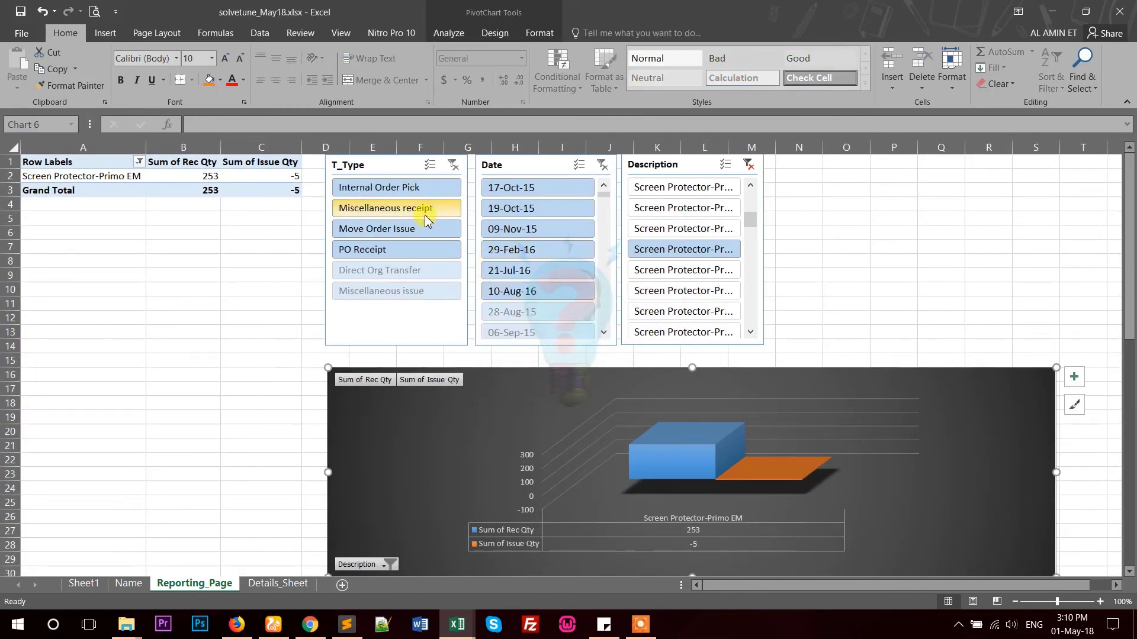
- Test the Move Order Issue and 10-Oct-15 slicer filters on the chart, and clear the T_Type, Description and Date filters
left_click(424, 229)
left_click(453, 166)
left_click(748, 165)
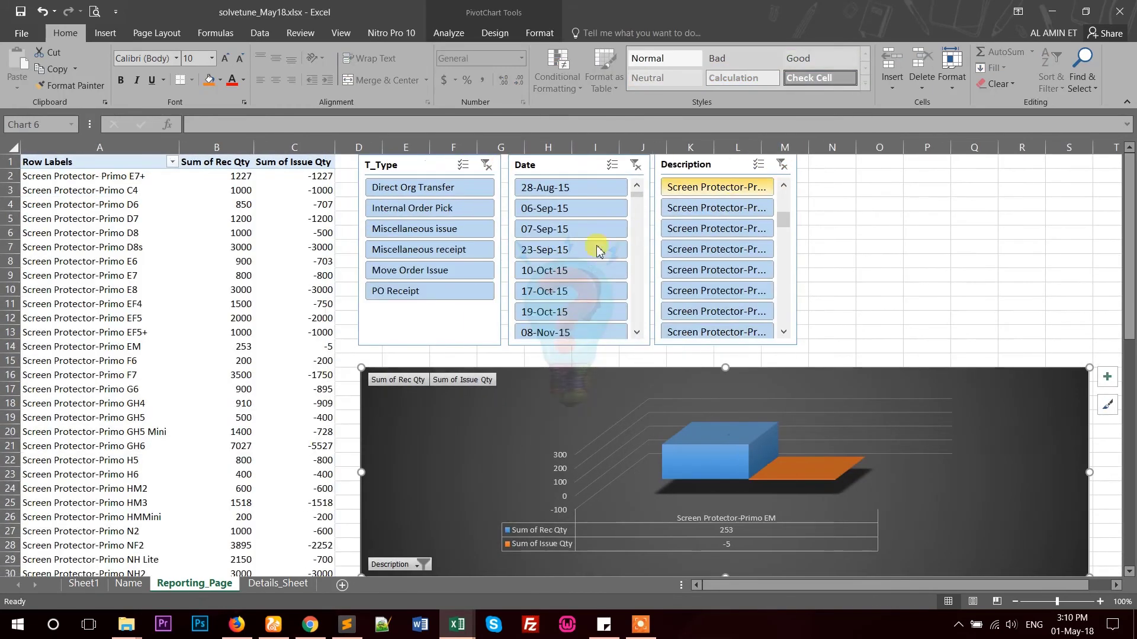
left_click(565, 270)
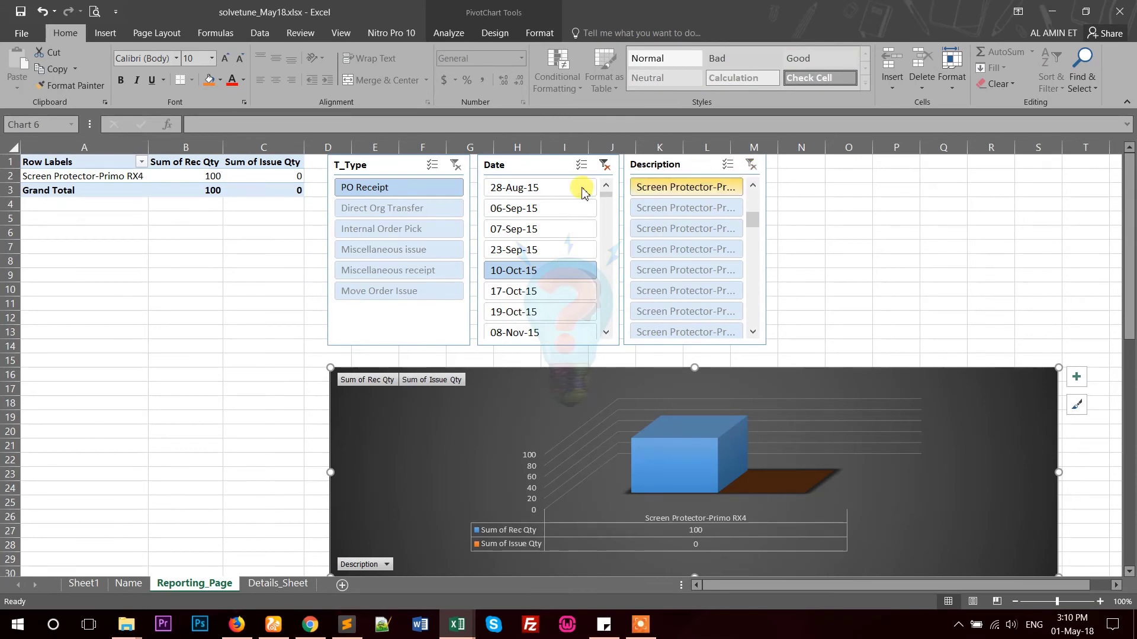
left_click(605, 167)
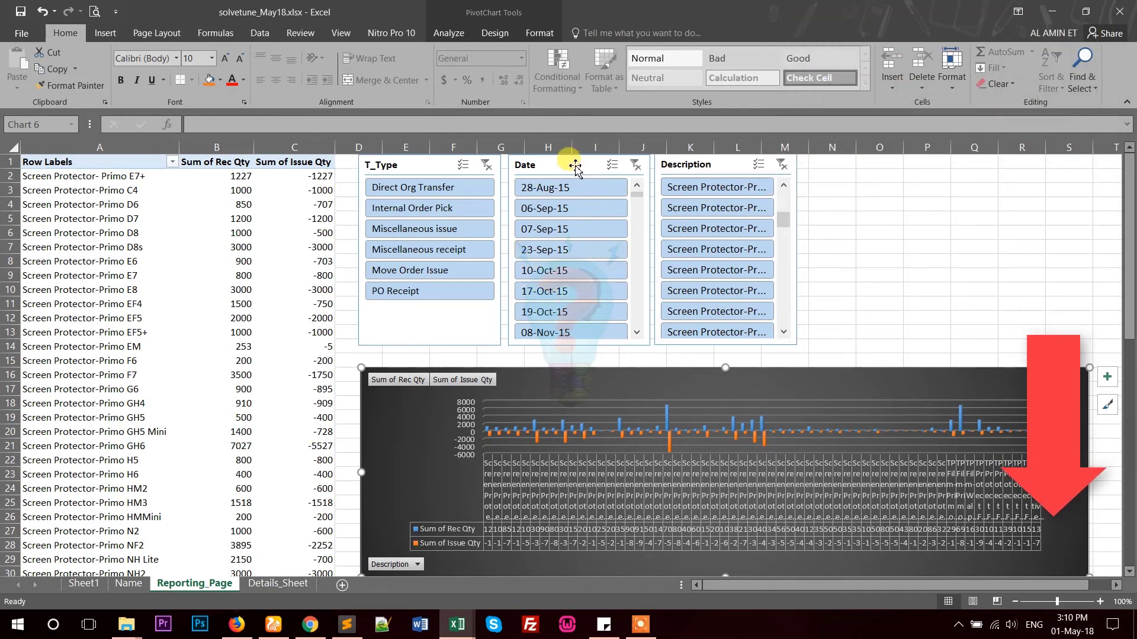
- Delete the Date slicer and filter the report to December-15 with the Month slicer
left_click(603, 348)
key("Delete")
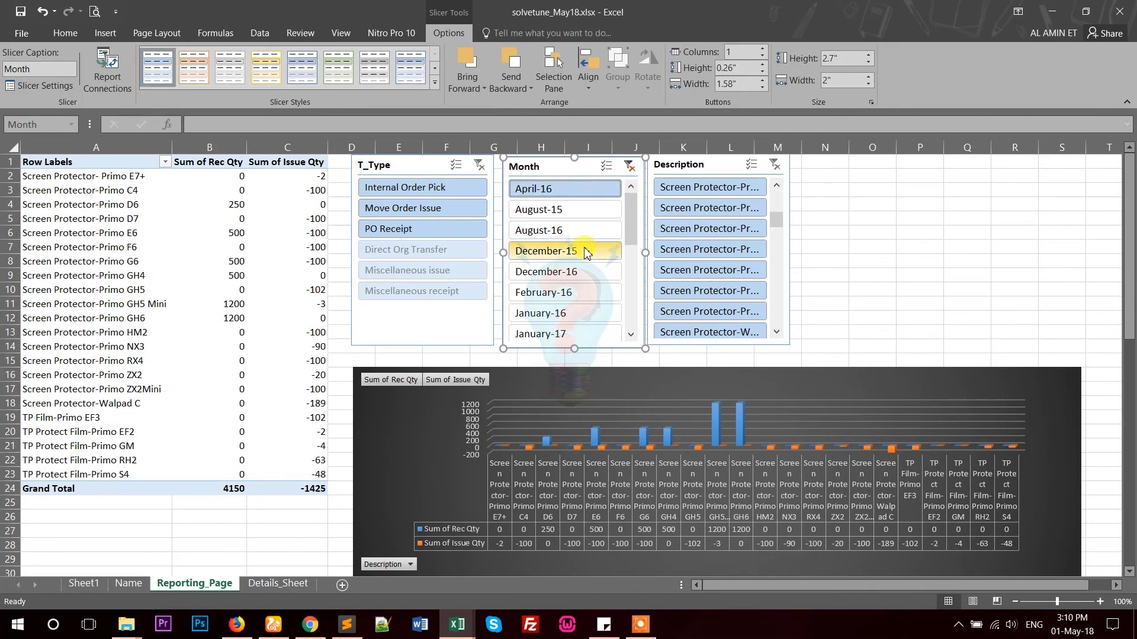
left_click(577, 251)
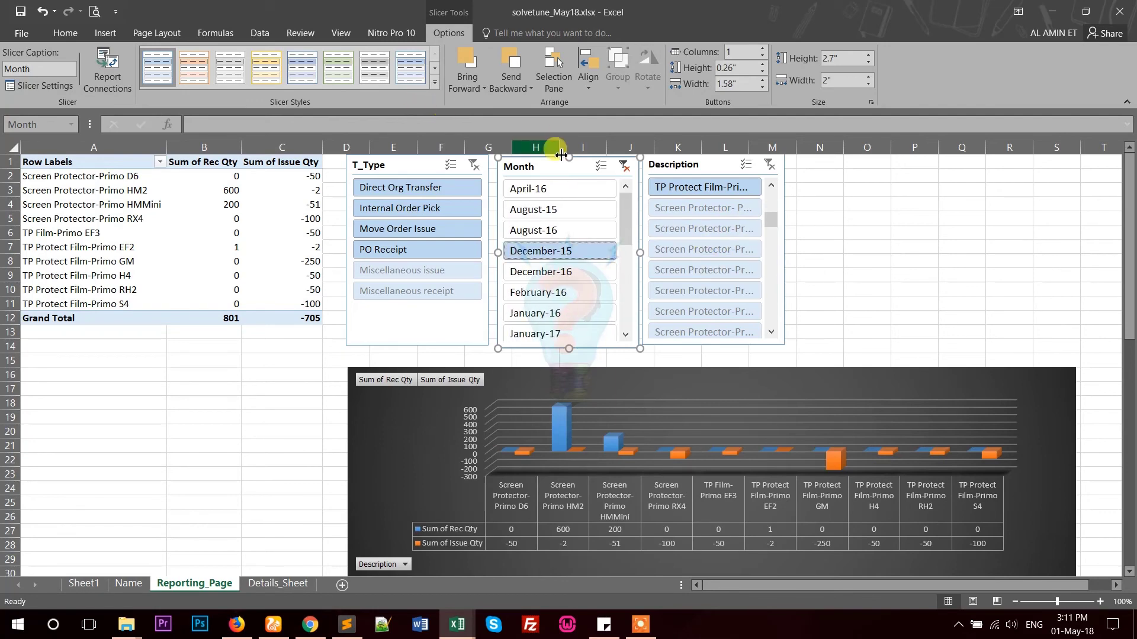
- Set the Month, Description and T_Type slicers to hide items with no data
right_click(562, 172)
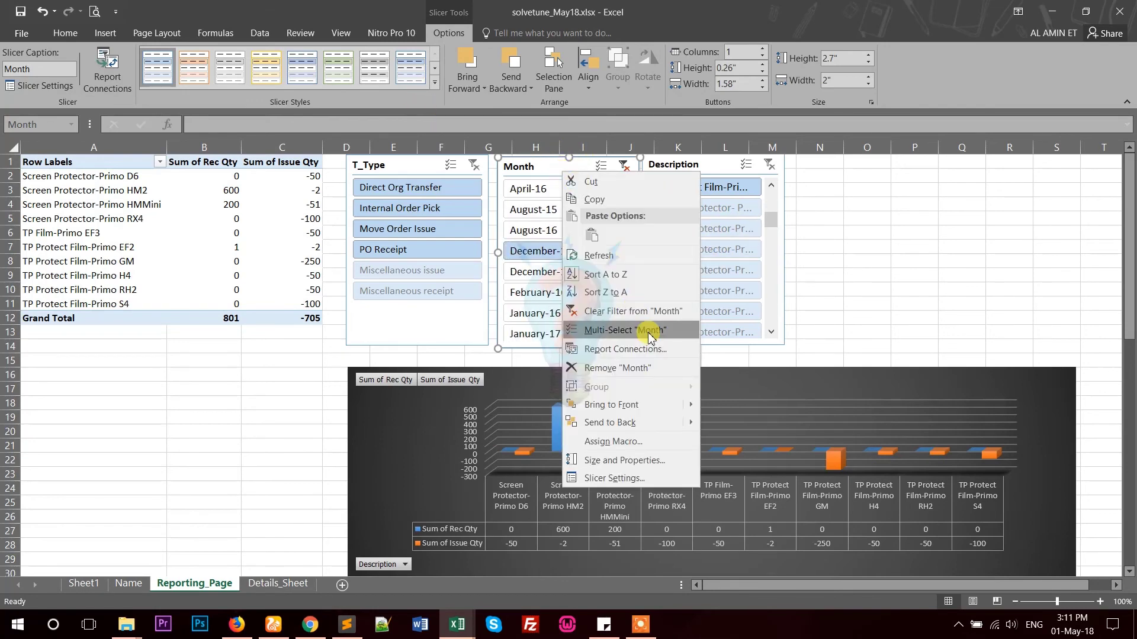
left_click(611, 477)
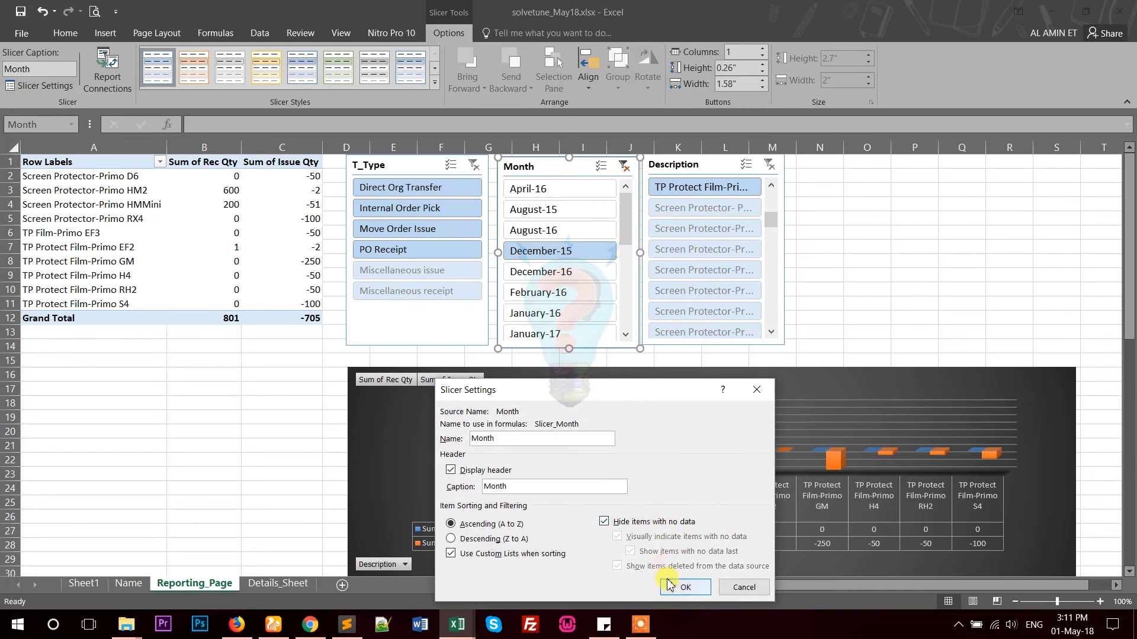
left_click(685, 587)
right_click(720, 160)
left_click(769, 472)
left_click(794, 522)
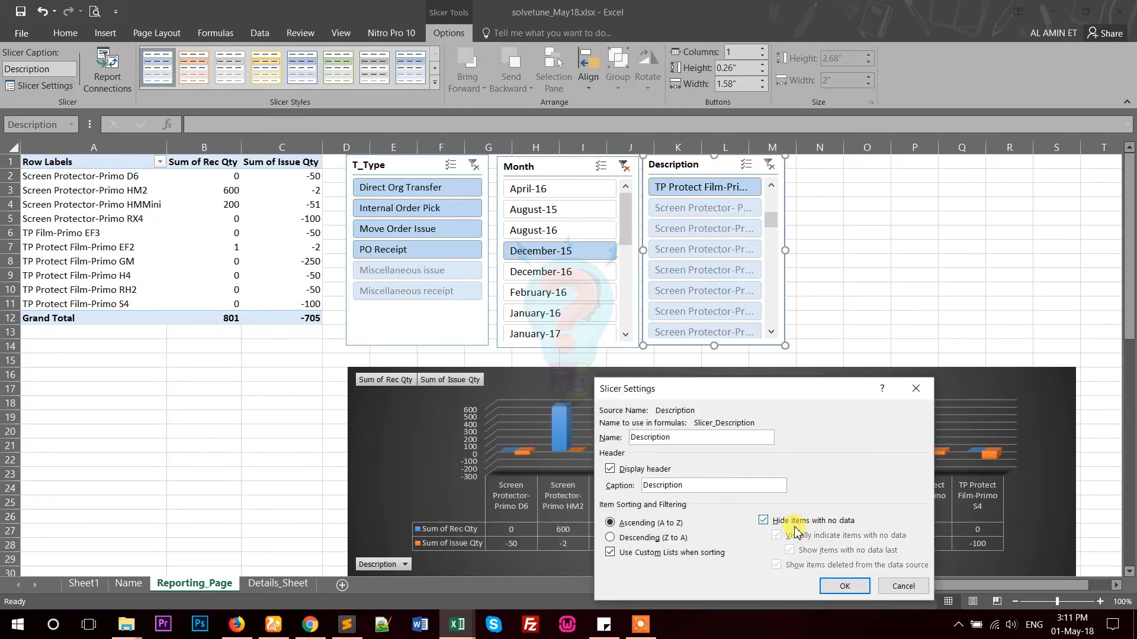
left_click(845, 586)
right_click(416, 169)
left_click(468, 474)
left_click(491, 521)
left_click(551, 588)
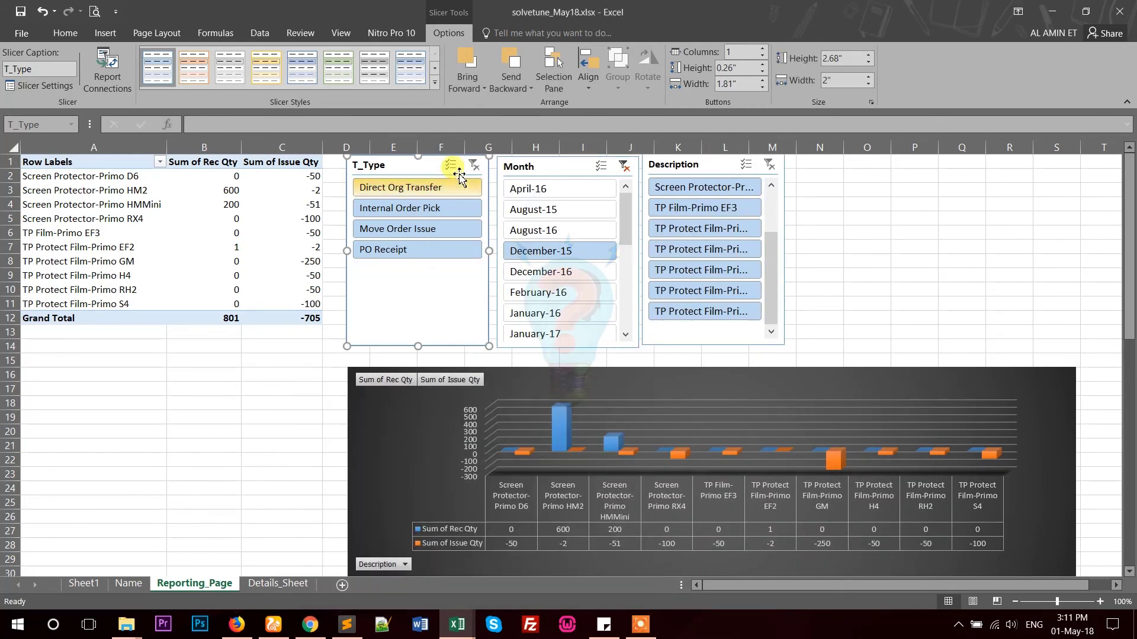
- Apply dark slicer styles: orange to T_Type, blue to Month and green to Description
left_click(435, 84)
left_click(195, 138)
left_click(551, 167)
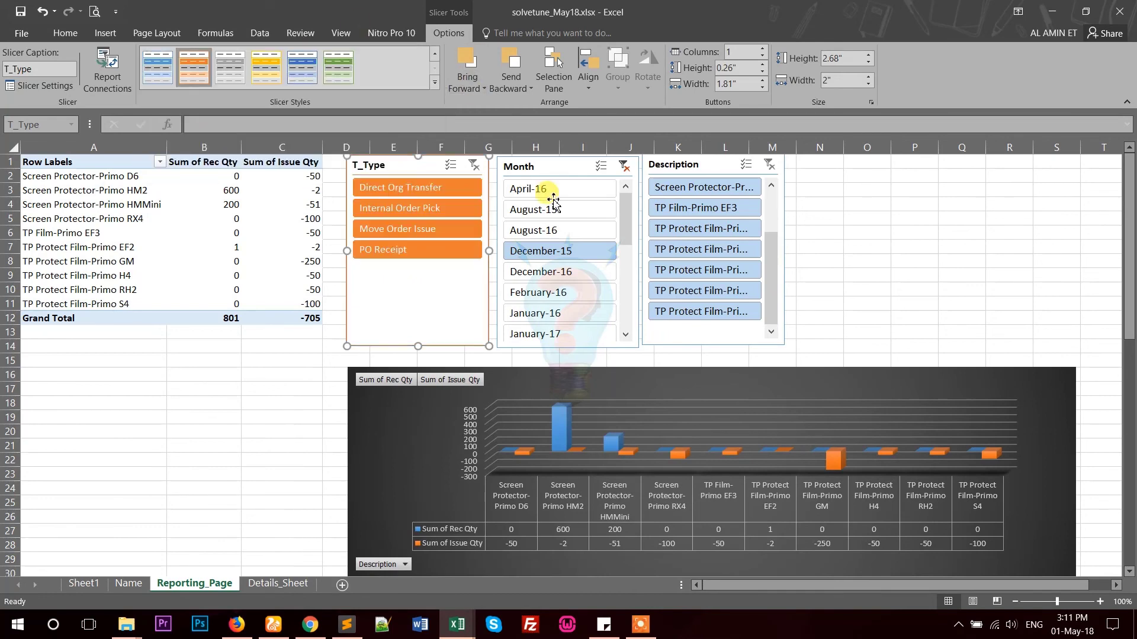
left_click(303, 69)
left_click(687, 165)
left_click(338, 67)
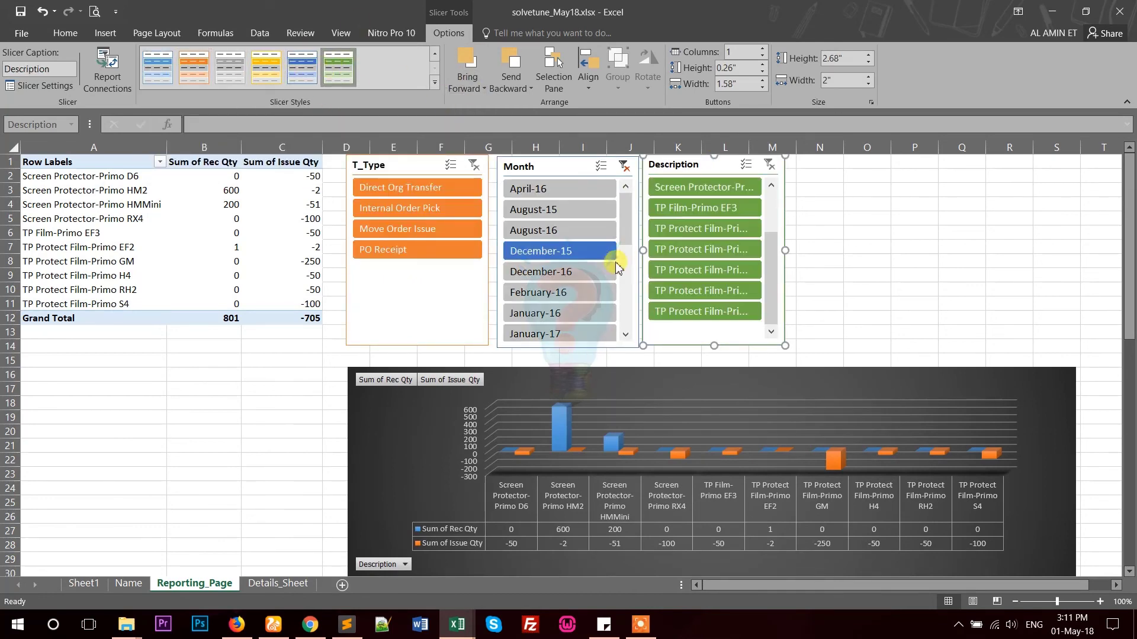
- Test the chart with April-16 and with January-16 plus Screen Protector-Primo NX3, and clear the Month and Description filters
left_click(560, 210)
left_click(599, 166)
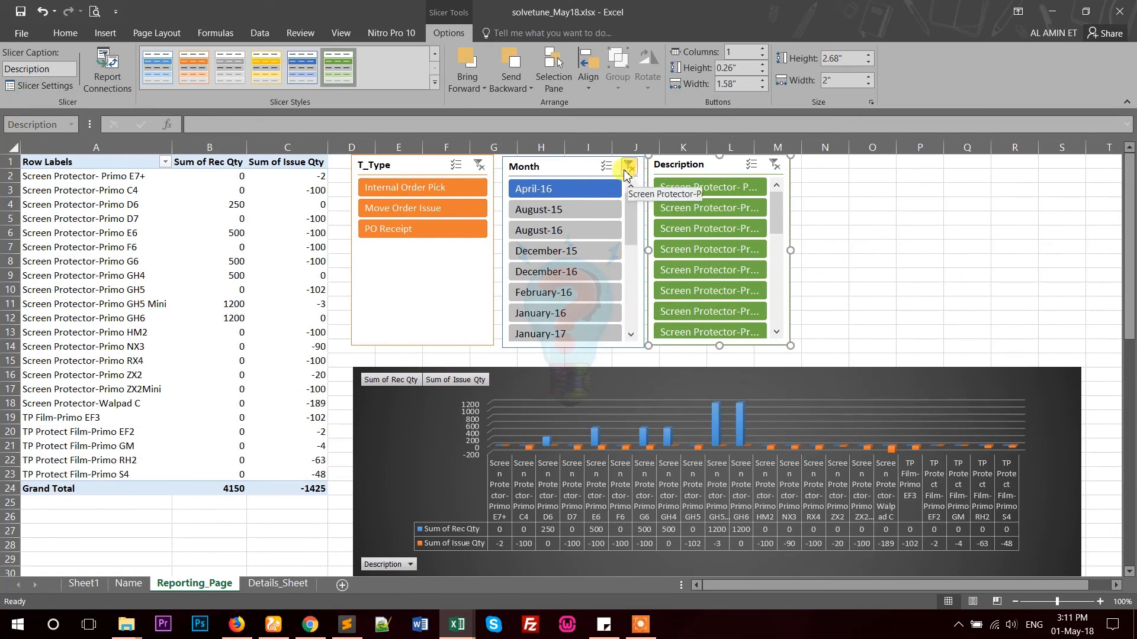
left_click(557, 314)
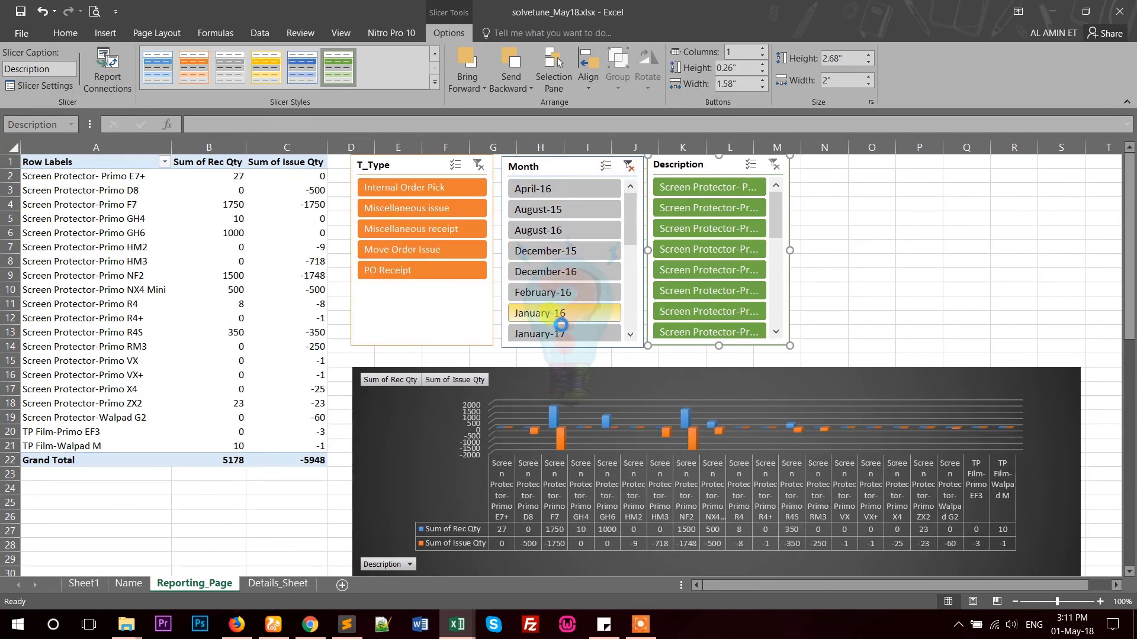
left_click(679, 292)
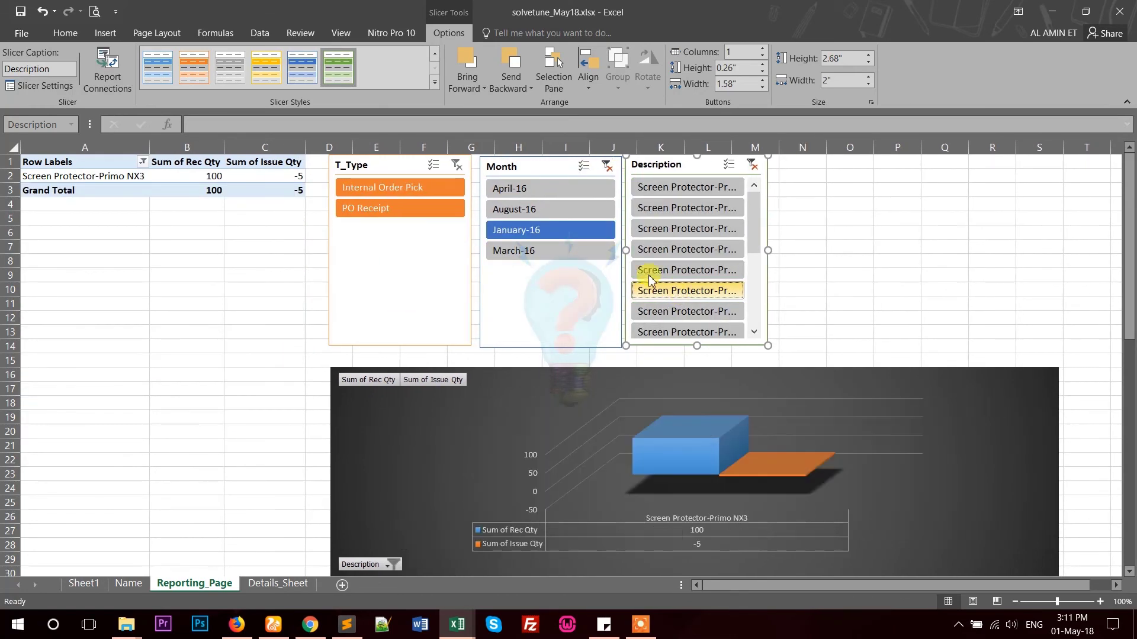
left_click(607, 166)
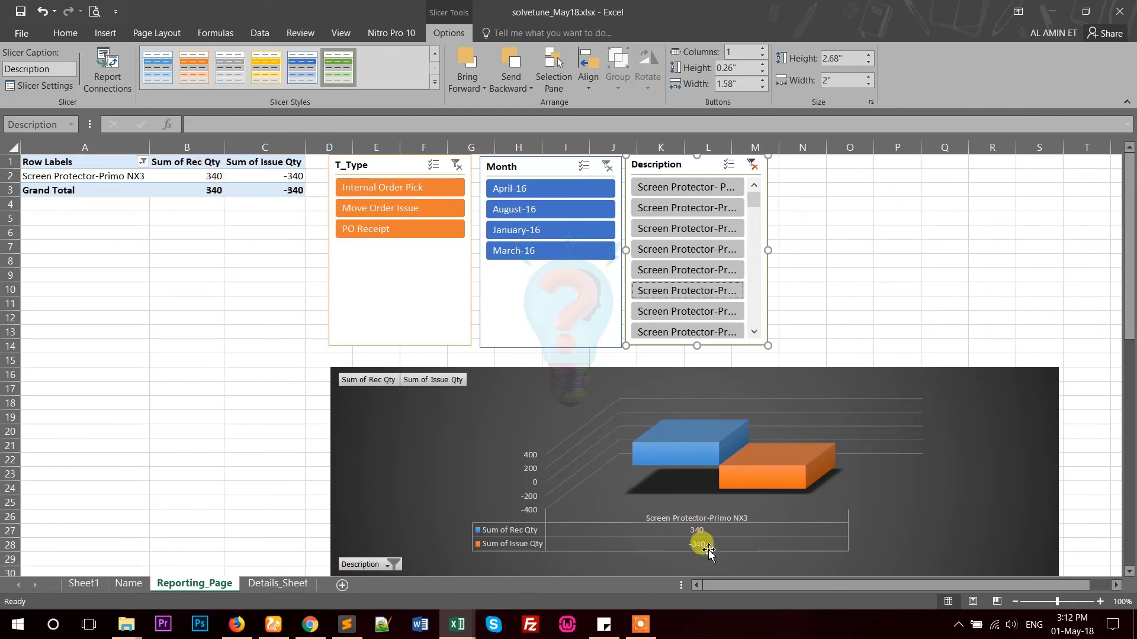
left_click(752, 165)
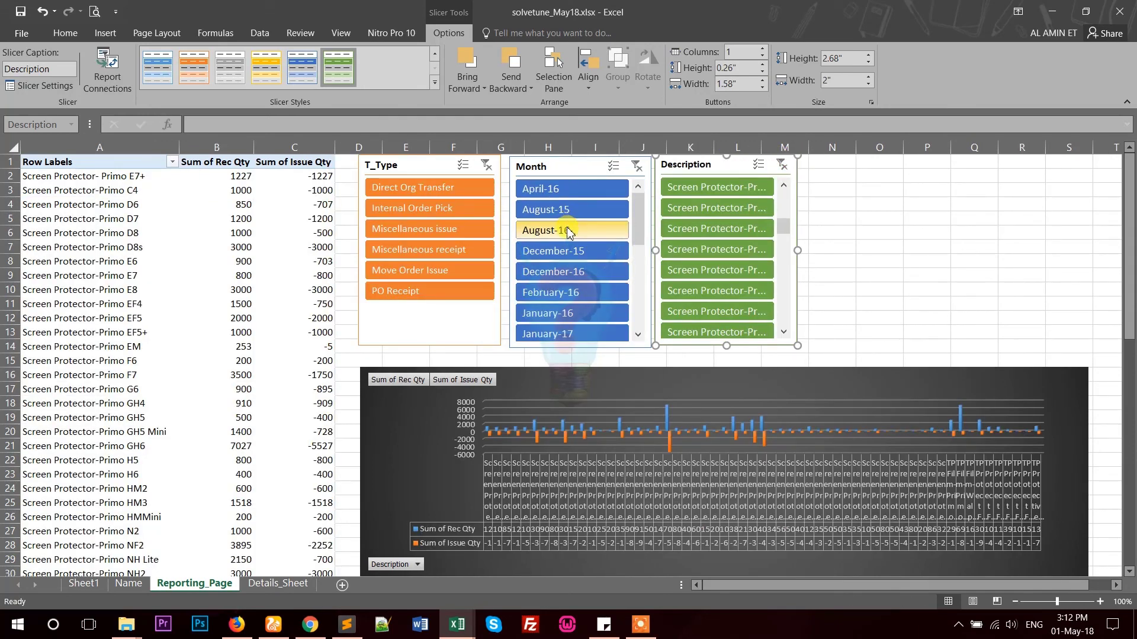
- Test the report with the October-16 month and clear the Month filter
left_click_drag(636, 221, 636, 317)
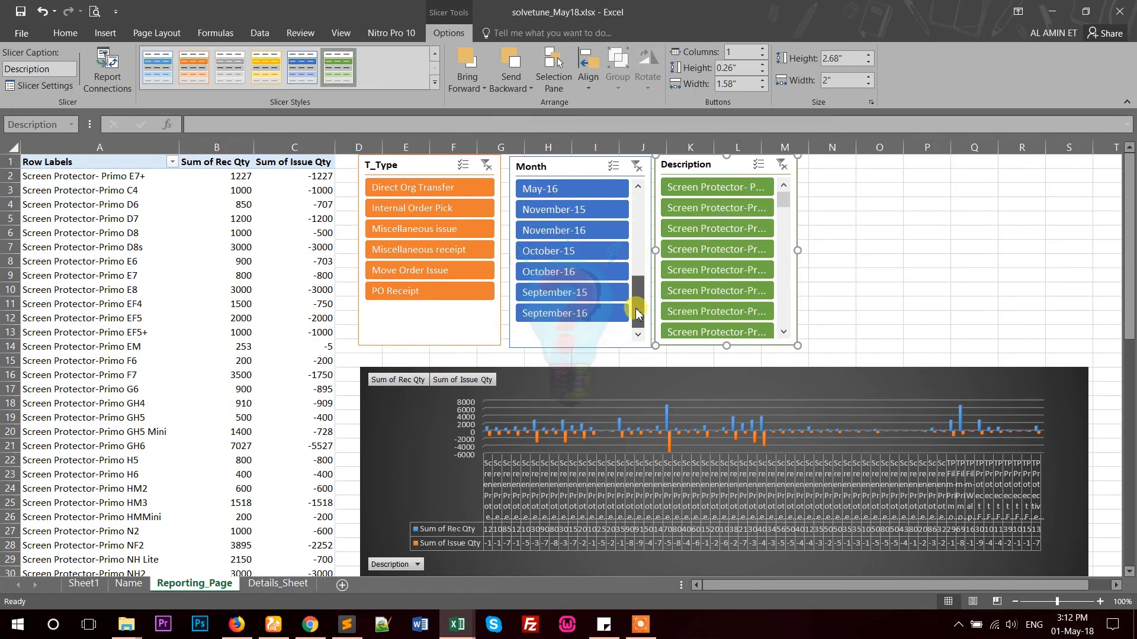
left_click(570, 270)
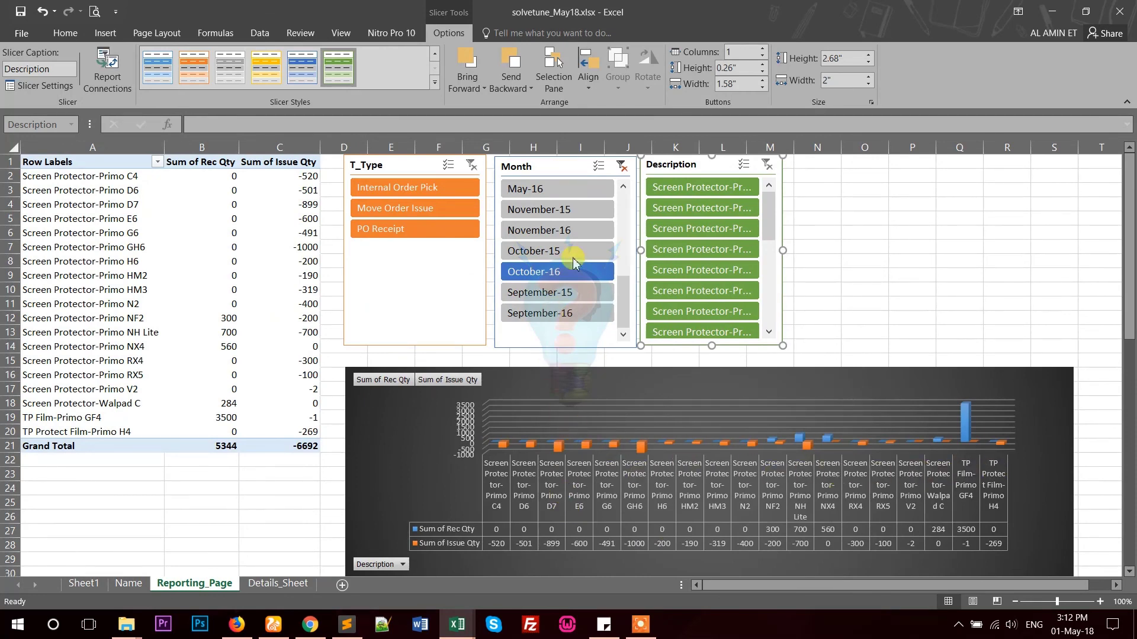
left_click(620, 166)
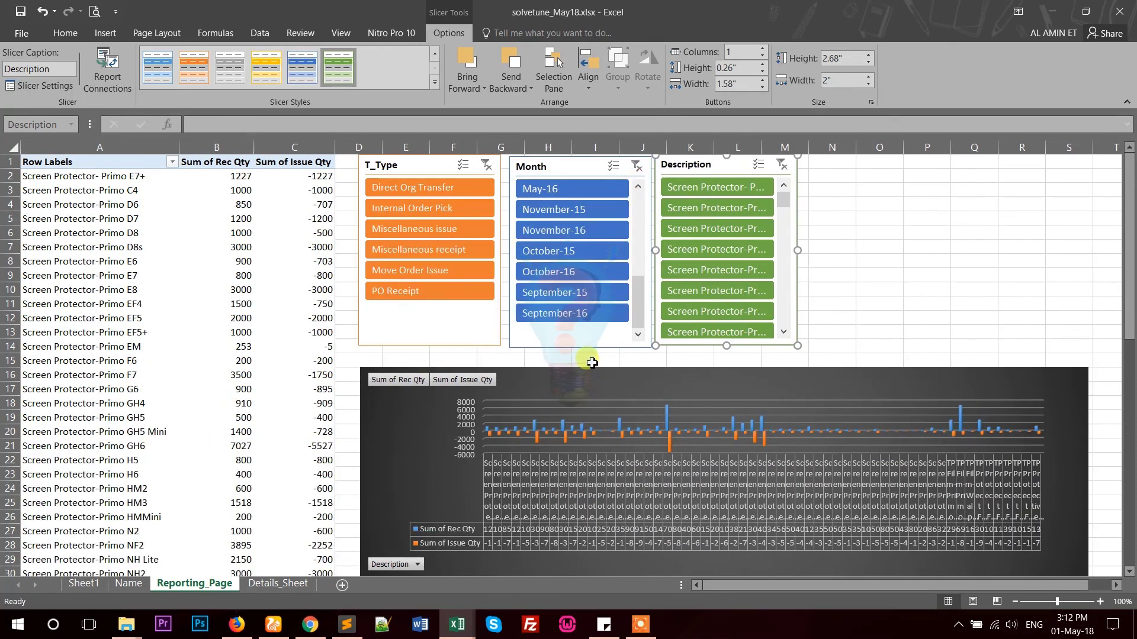